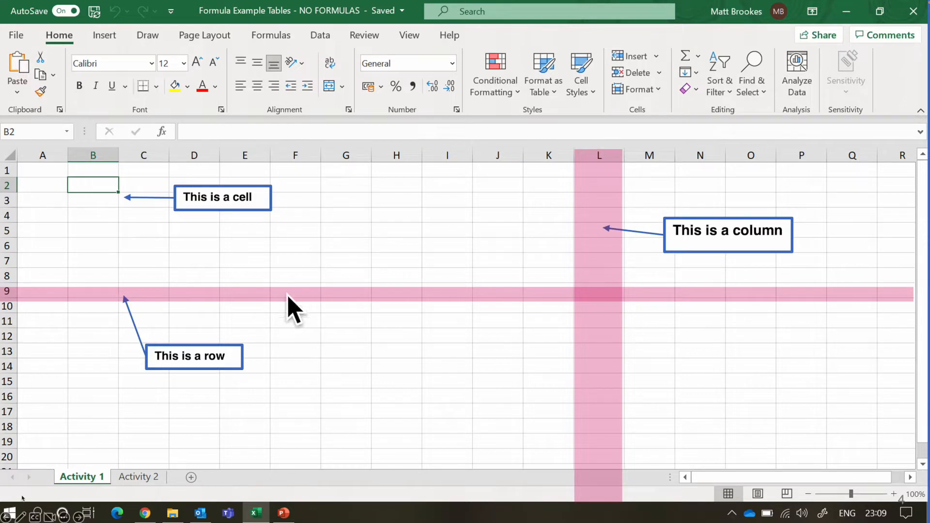
right_click(603, 203)
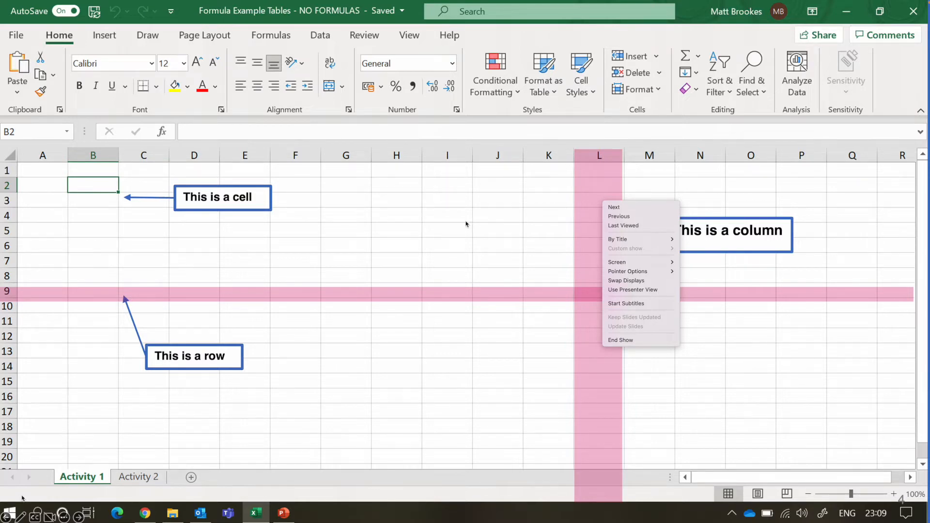
key("Escape")
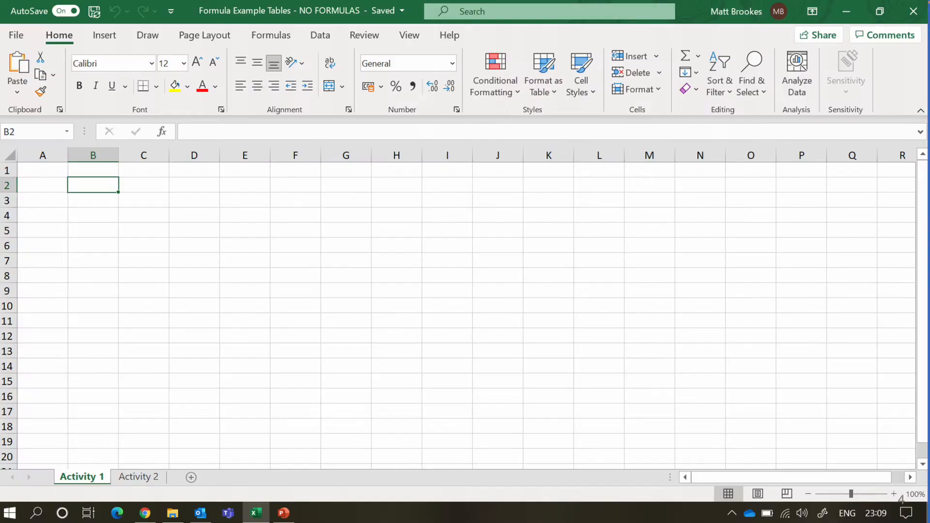
Switch to the EDSQ Session 1 resource workbook in Excel and put a Thick Box Border around the Staff Information table, B5:D9.
mouse_move(660, 519)
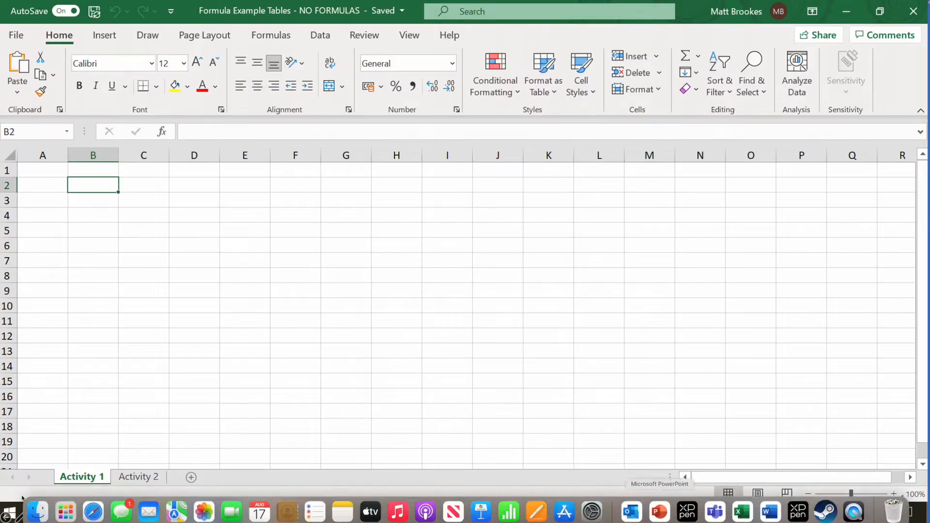
left_click(744, 506)
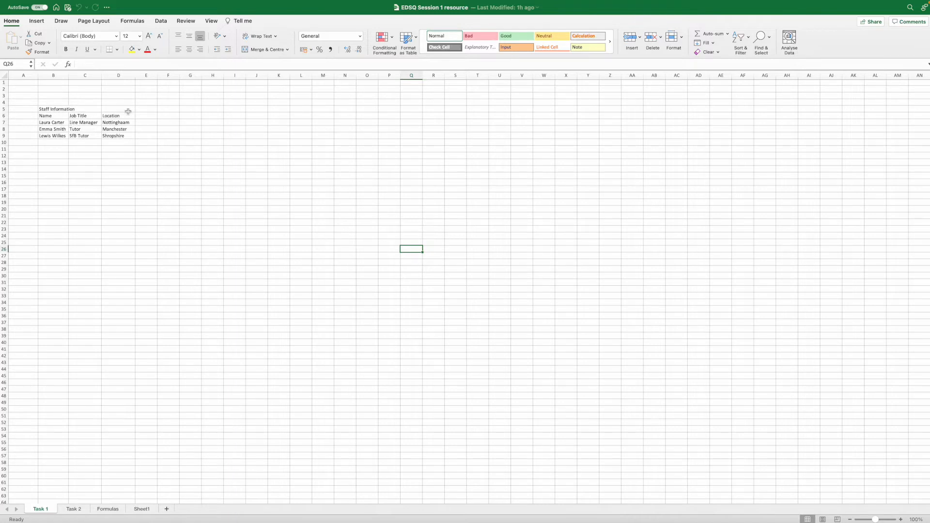
left_click(57, 111)
left_click_drag(57, 111, 127, 137)
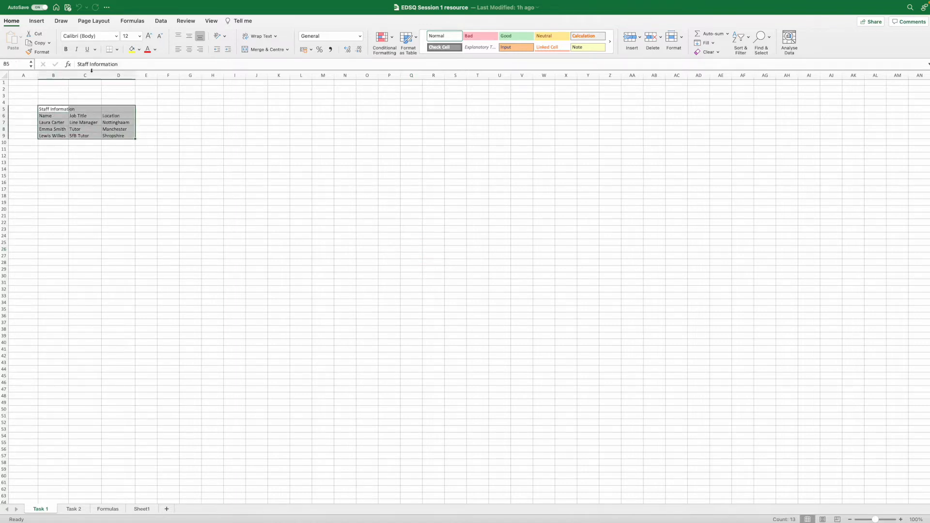
left_click(117, 49)
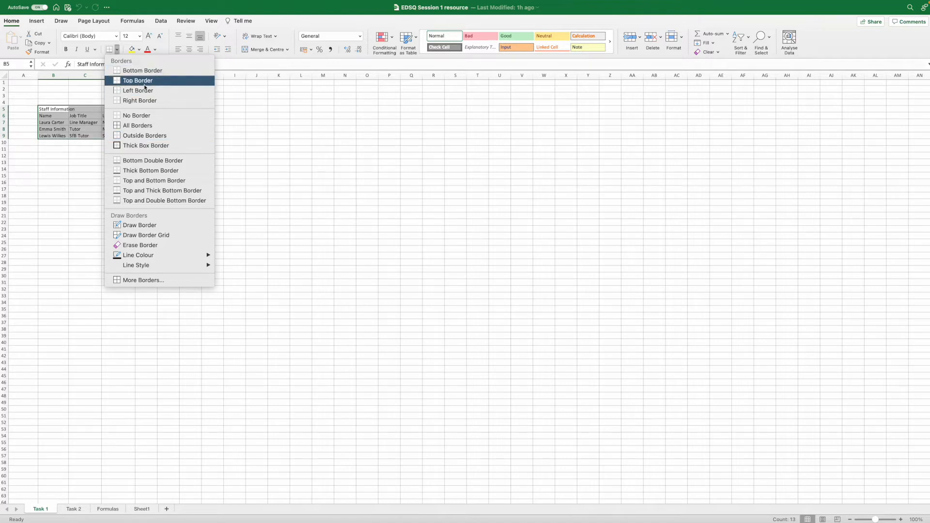
left_click(141, 146)
Put a Thick Box Border around the table's heading row, B5:D5.
left_click(53, 111)
left_click_drag(53, 110, 109, 112)
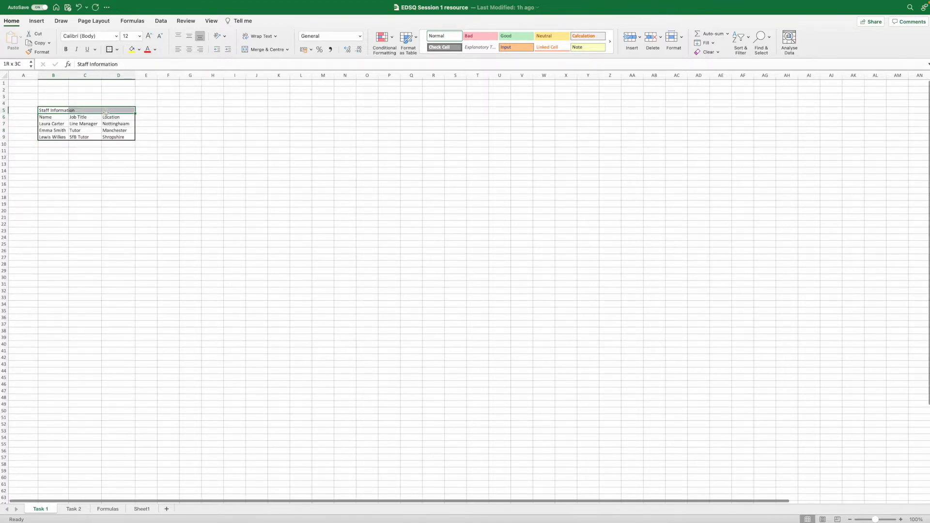
left_click(111, 50)
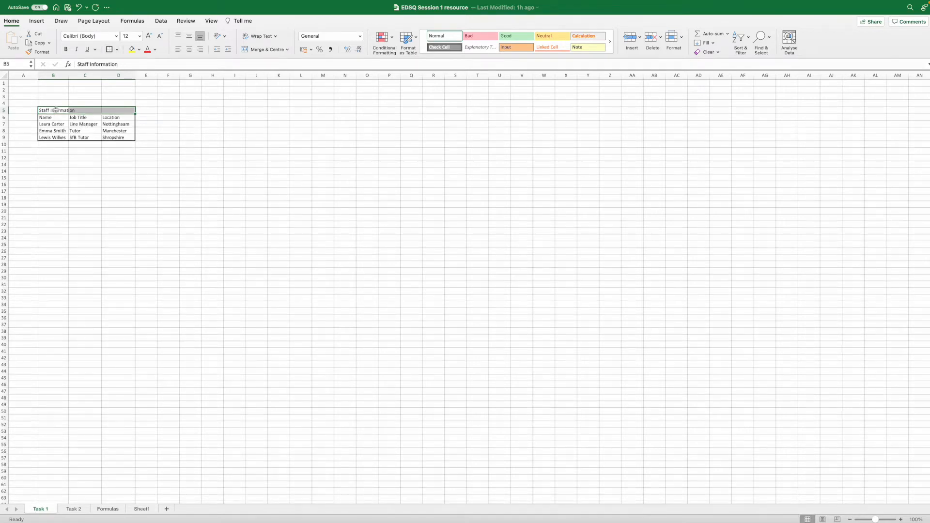
Try a Thick Box Border around cells C5:C8 of the Job Title column.
left_click_drag(53, 111, 53, 138)
left_click_drag(86, 111, 85, 131)
left_click(112, 50)
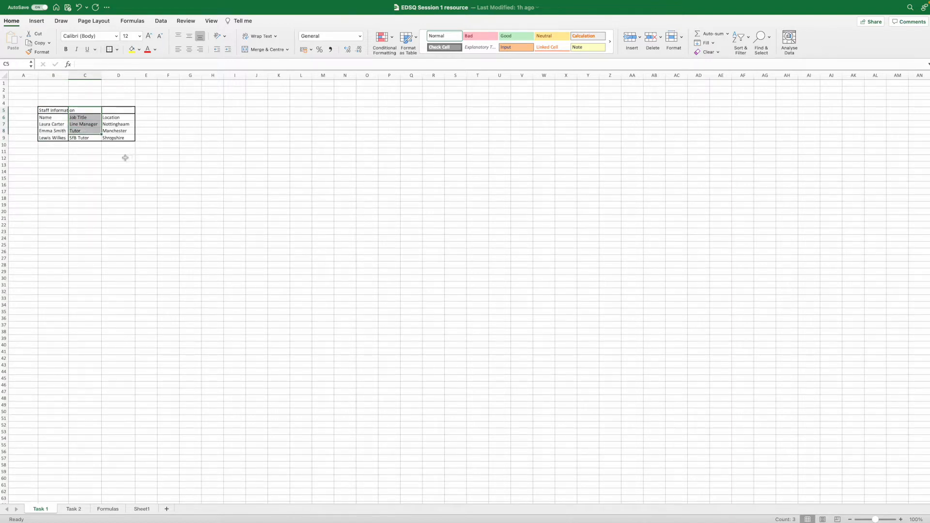
Try Outside Borders on cells B6:D9, and undo this and the preceding border change.
left_click(96, 165)
left_click_drag(51, 117, 118, 138)
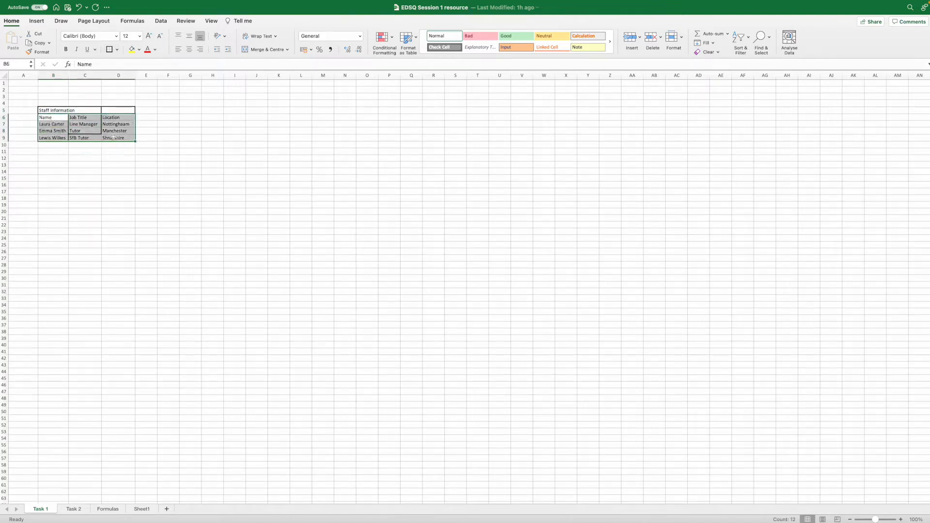
left_click(117, 51)
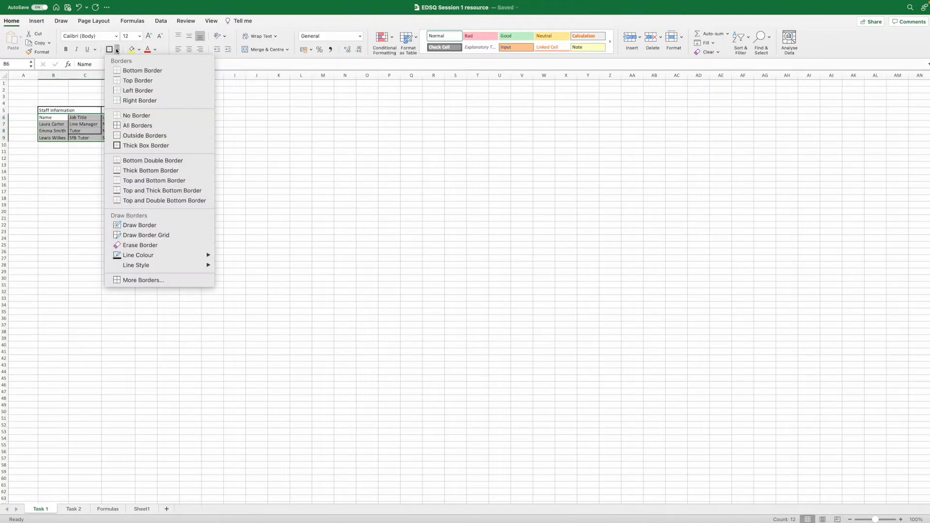
left_click(140, 135)
left_click(77, 171)
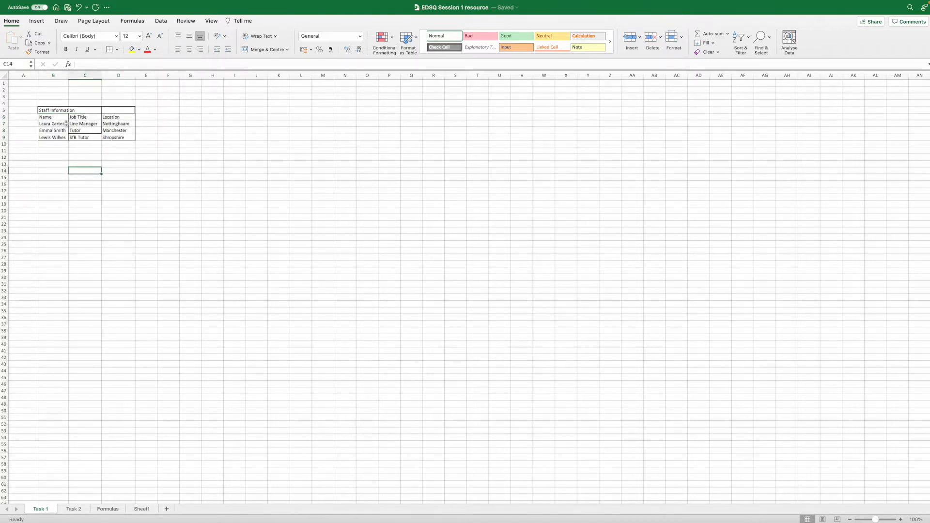
left_click(80, 8)
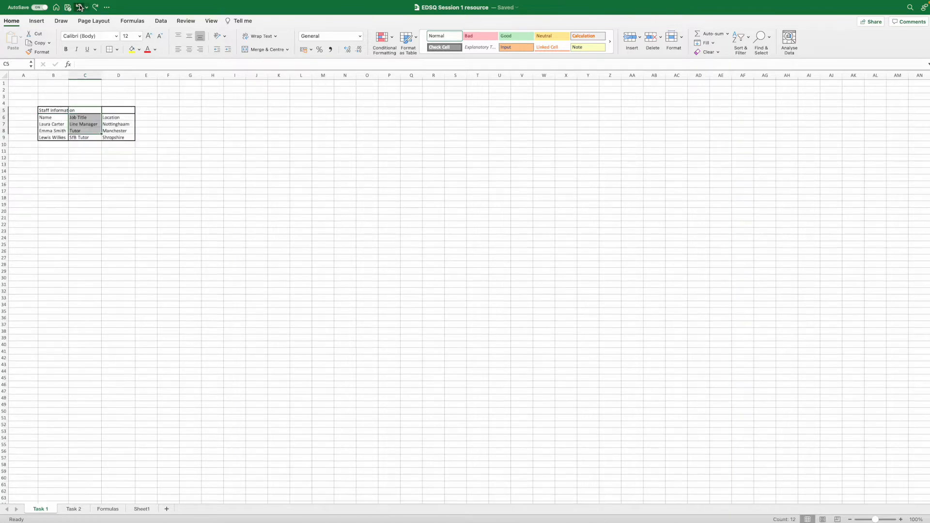
left_click(80, 7)
Put a Thick Box Border around the whole Job Title column of the table, C5:C9.
left_click_drag(86, 111, 85, 138)
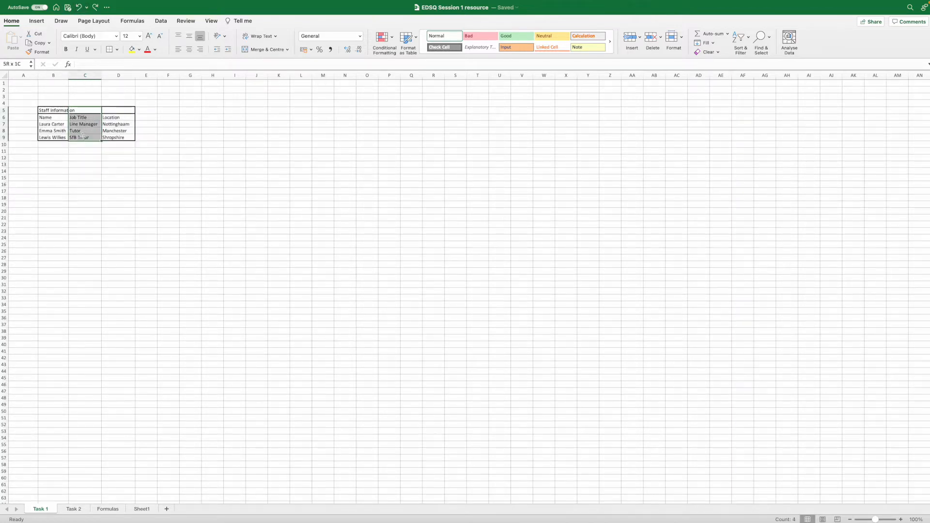
left_click(117, 50)
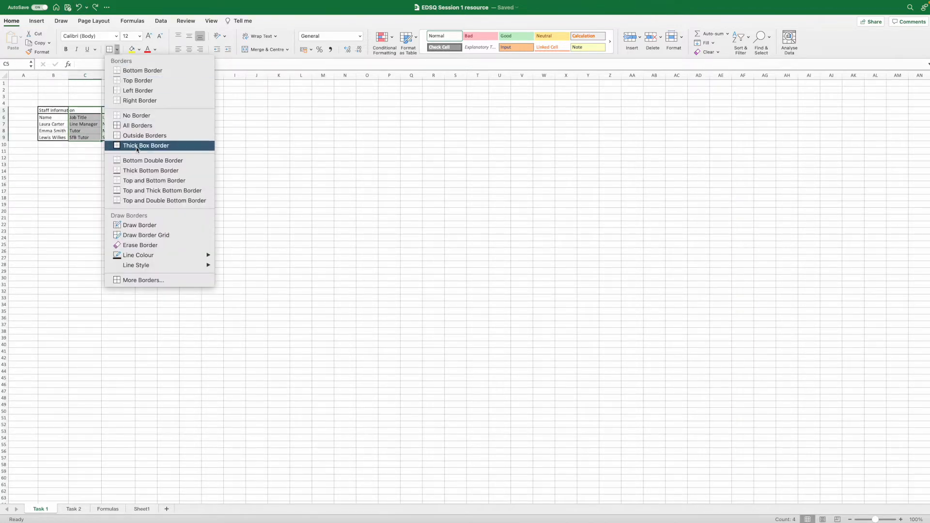
left_click(139, 145)
left_click(78, 170)
Apply All Borders to the table's body cells, B6:D9.
left_click_drag(50, 117, 108, 138)
left_click(118, 49)
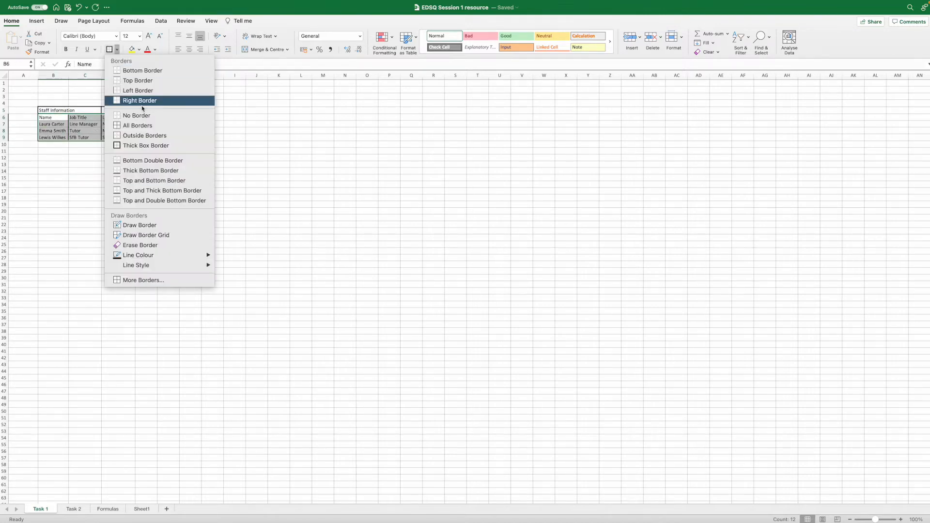
left_click(144, 126)
left_click(88, 171)
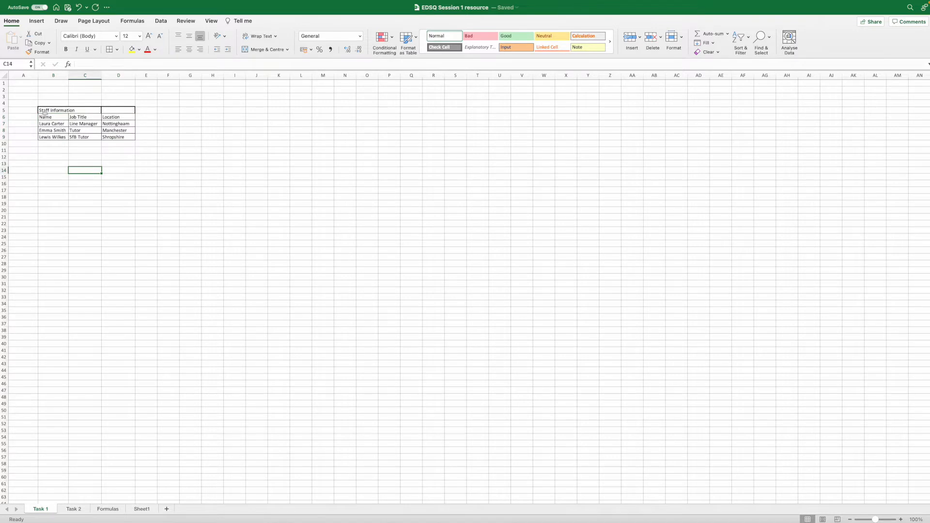
Put a Thick Box Border around each table column separately: B5:B9, C5:C9 and D5:D9.
left_click_drag(47, 110, 50, 137)
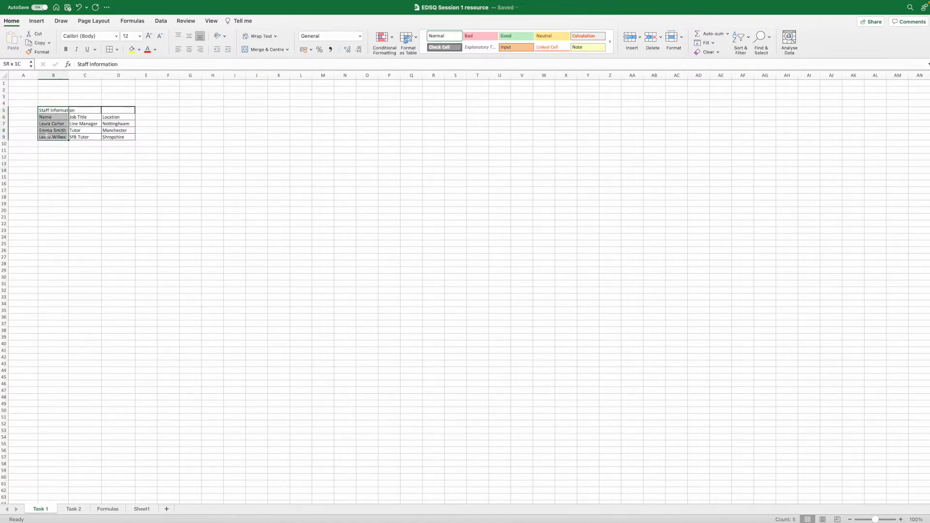
left_click(119, 51)
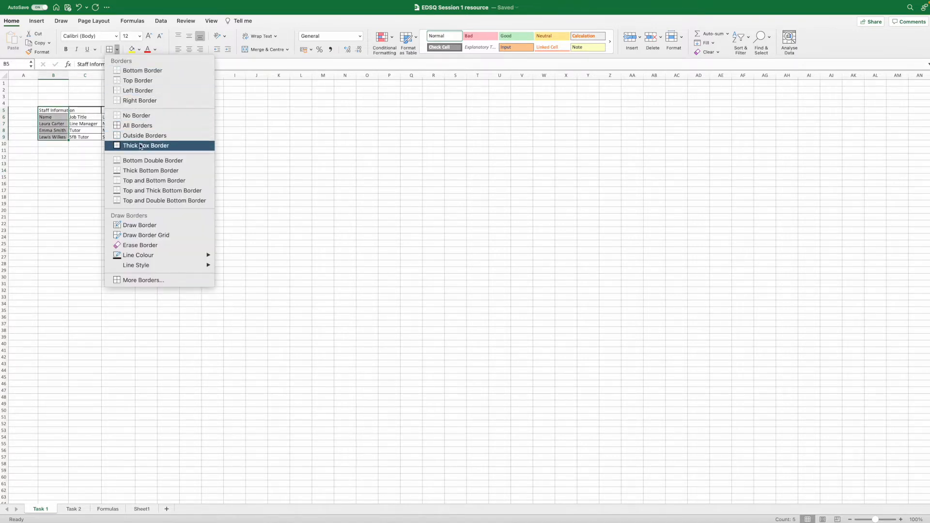
left_click(141, 144)
left_click_drag(93, 118, 90, 138)
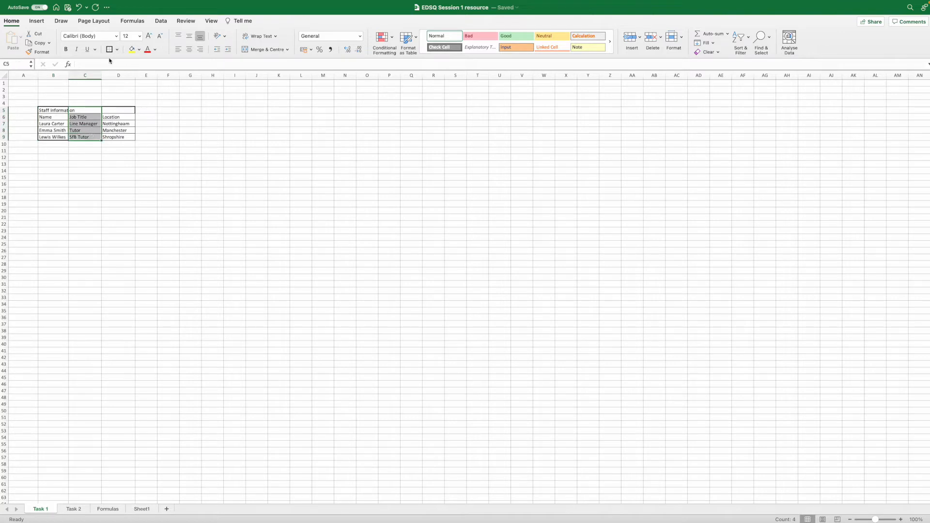
left_click_drag(119, 107, 118, 138)
left_click_drag(84, 110, 85, 138)
left_click(109, 49)
left_click(106, 224)
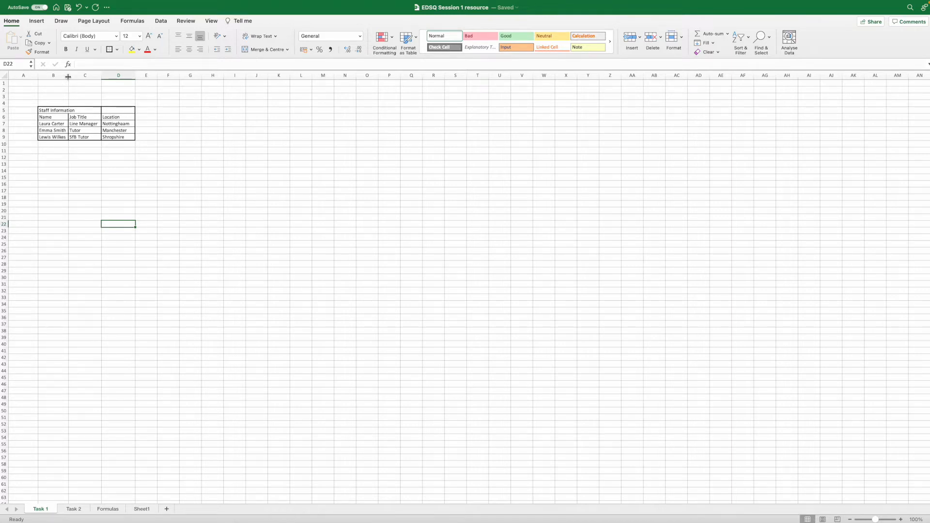
Widen column B to fit the Staff Information heading and fill the heading row B5:D5 with grey.
left_click_drag(69, 76, 107, 77)
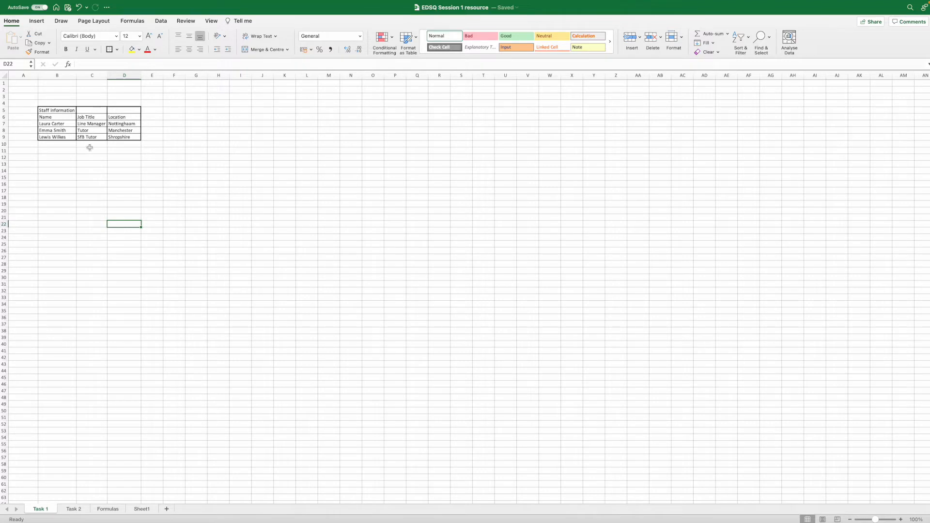
left_click_drag(50, 112, 125, 110)
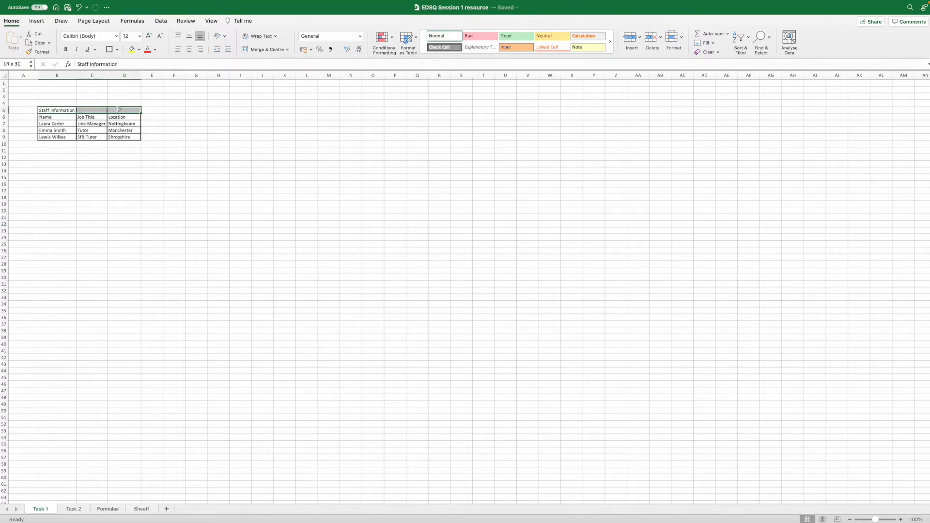
left_click(139, 49)
left_click(132, 117)
left_click(73, 197)
Make the Staff Information heading in B5 bold.
left_click(50, 109)
left_click(66, 49)
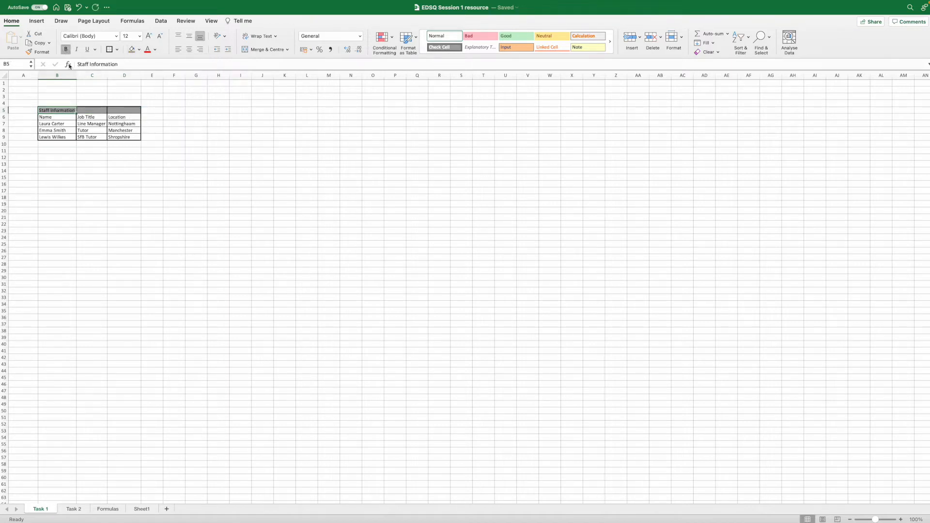
left_click(63, 196)
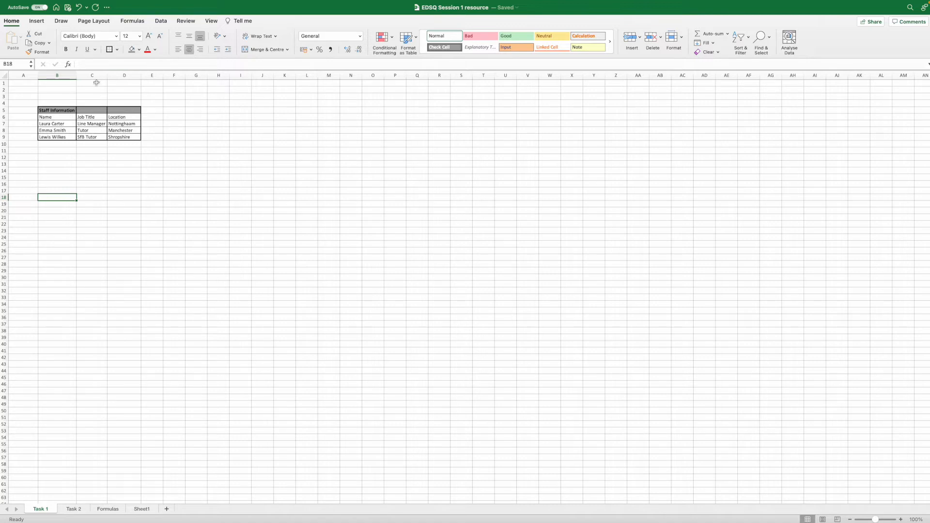
Enlarge row 5 and try top, middle and bottom vertical alignment on the Staff Information heading.
left_click(179, 49)
left_click(68, 111)
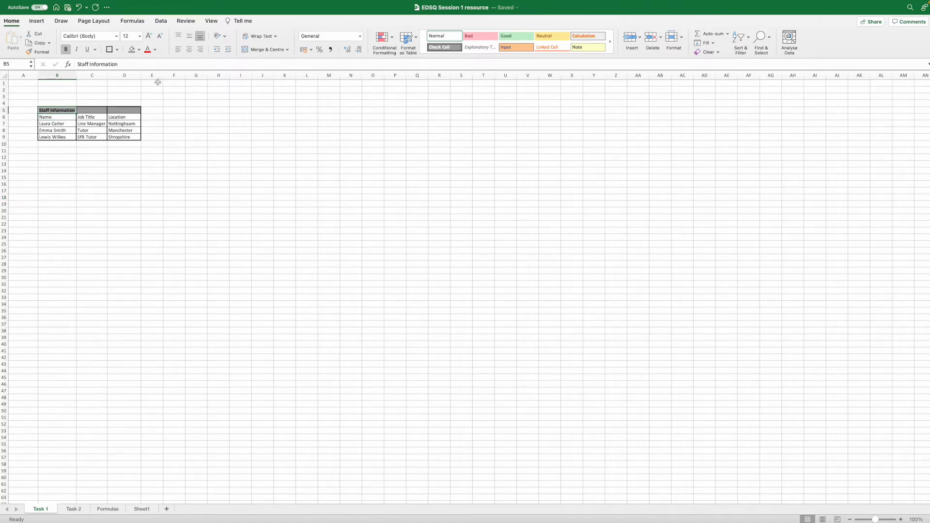
left_click(189, 36)
left_click_drag(4, 113, 4, 137)
left_click(178, 36)
left_click(190, 37)
left_click(200, 37)
Widen column B to about 31.83 and try left, centre and right alignment on the Staff Information heading.
left_click(179, 51)
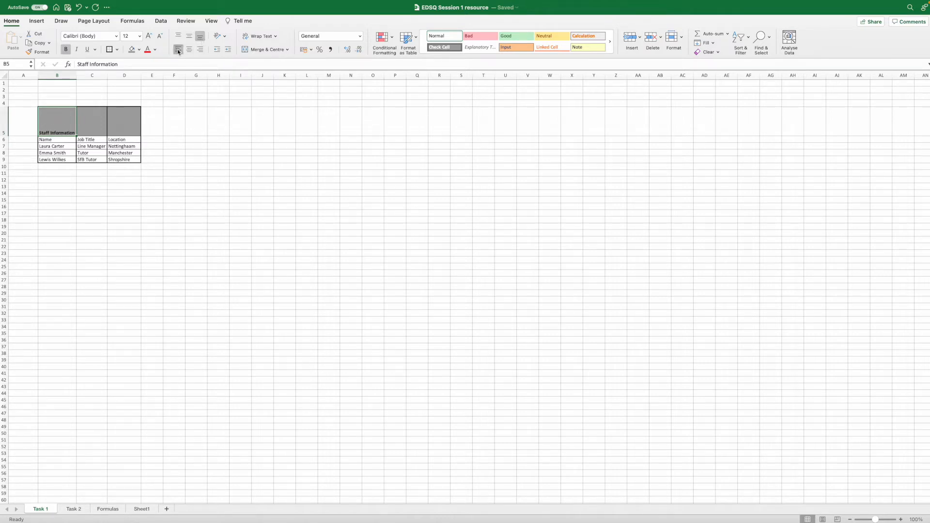
left_click_drag(76, 75, 120, 75)
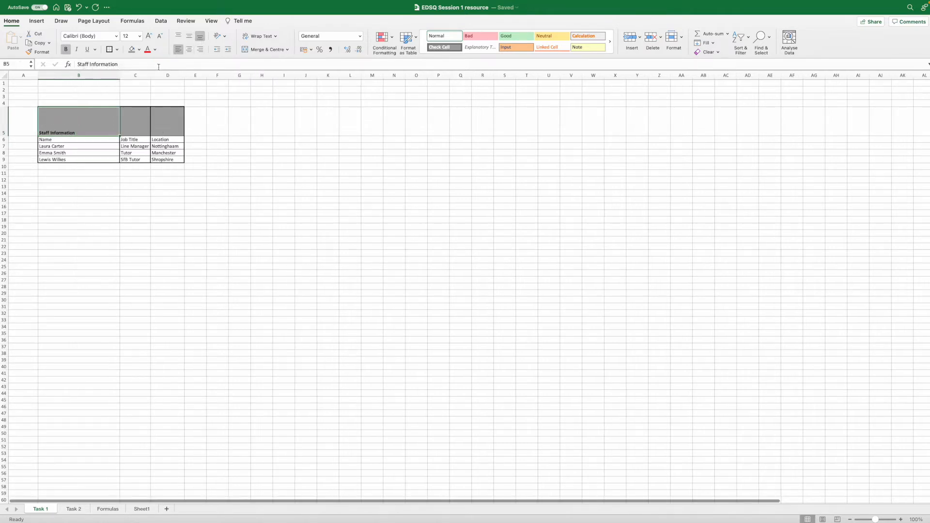
left_click(189, 49)
left_click(199, 49)
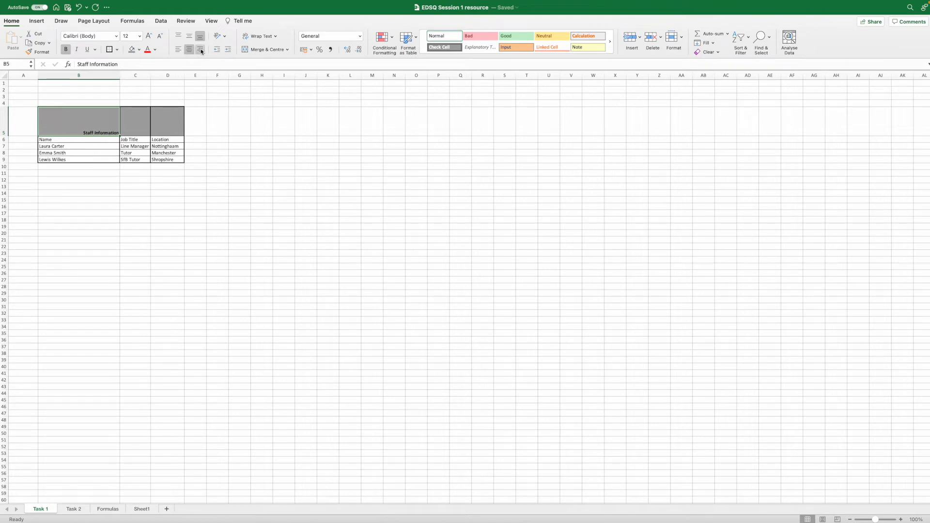
Align the Staff Information heading to the left and top of its cell, and autofit column B and row 5.
left_click(178, 49)
left_click(178, 37)
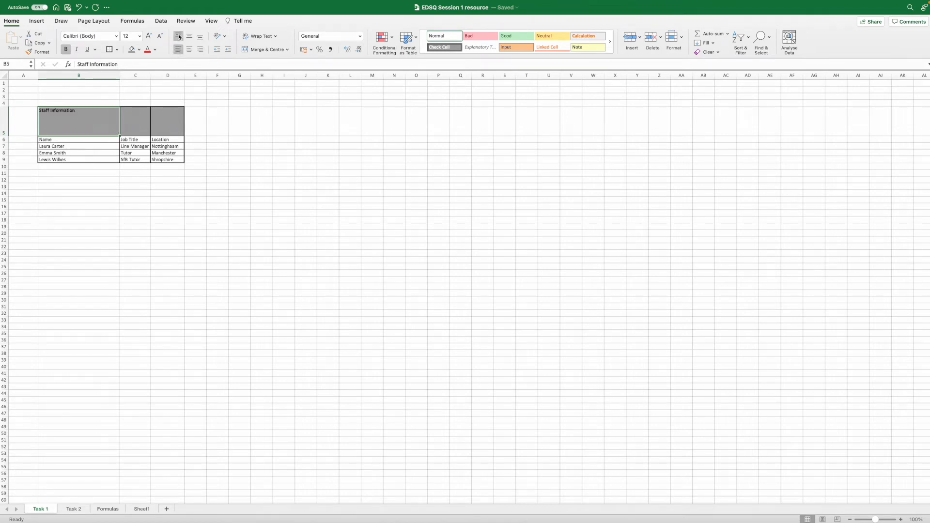
double_click(119, 73)
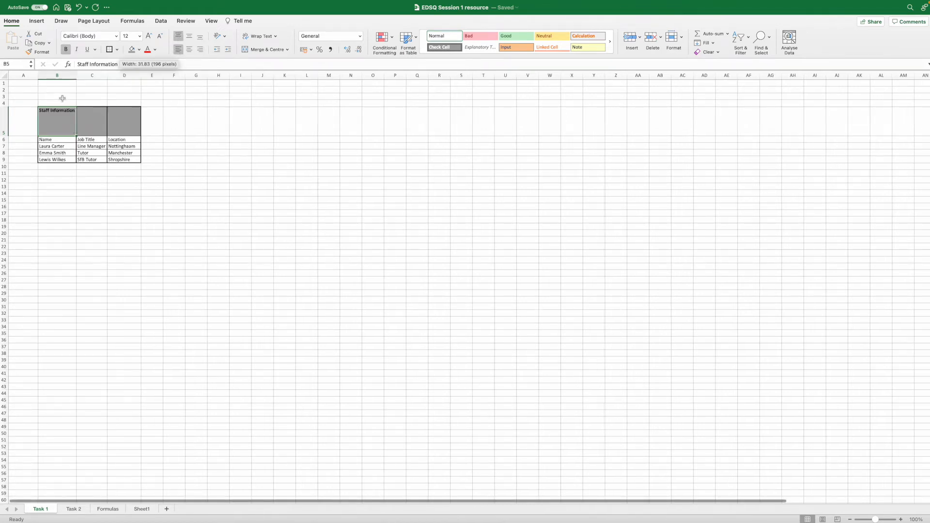
double_click(3, 136)
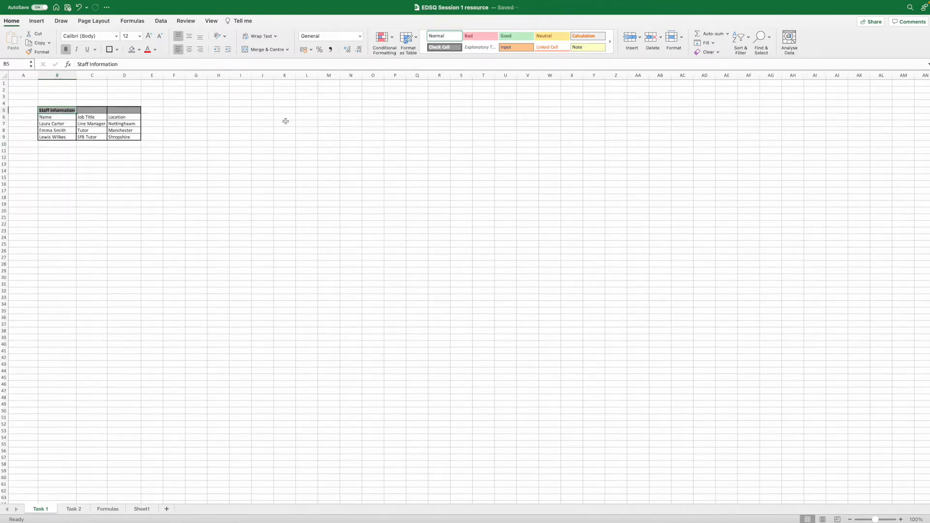
Switch to the PowerPoint slide show and advance the "How do we Create Charts?" slide to "Select your data".
mouse_move(716, 521)
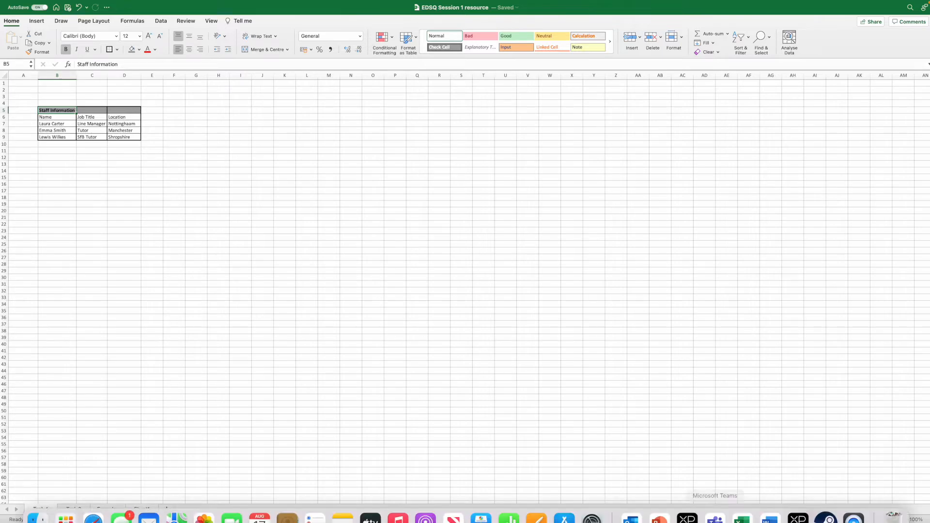
left_click(662, 505)
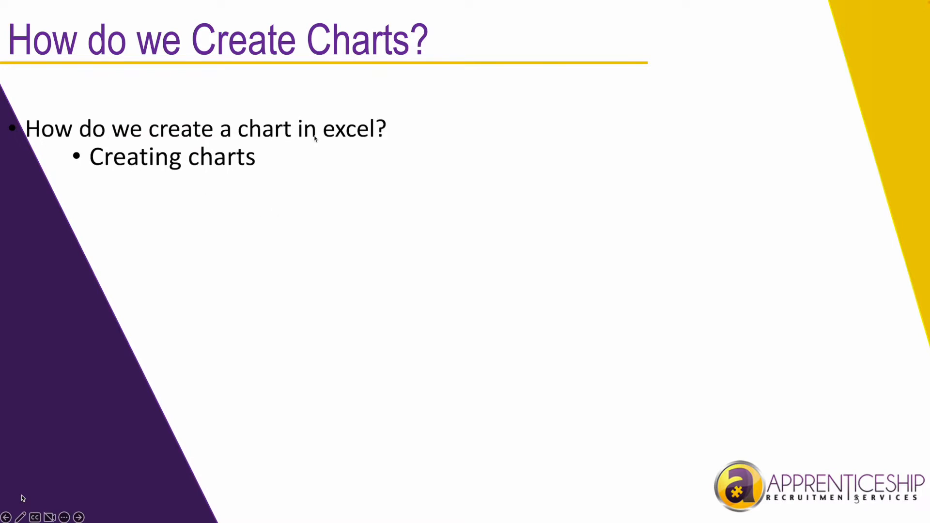
left_click(315, 139)
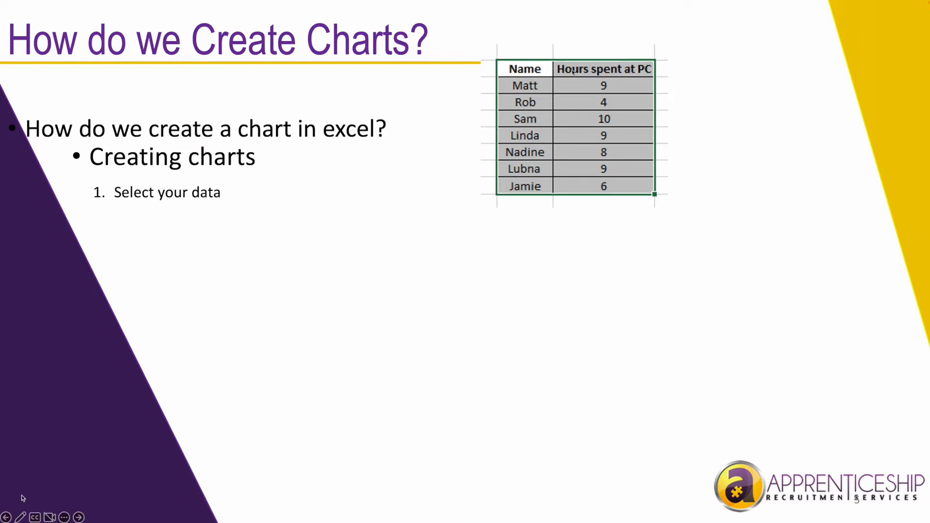
Advance the "How do we Create Charts?" slide through "Click 'insert'" to the third point on choosing a chart type.
left_click(22, 498)
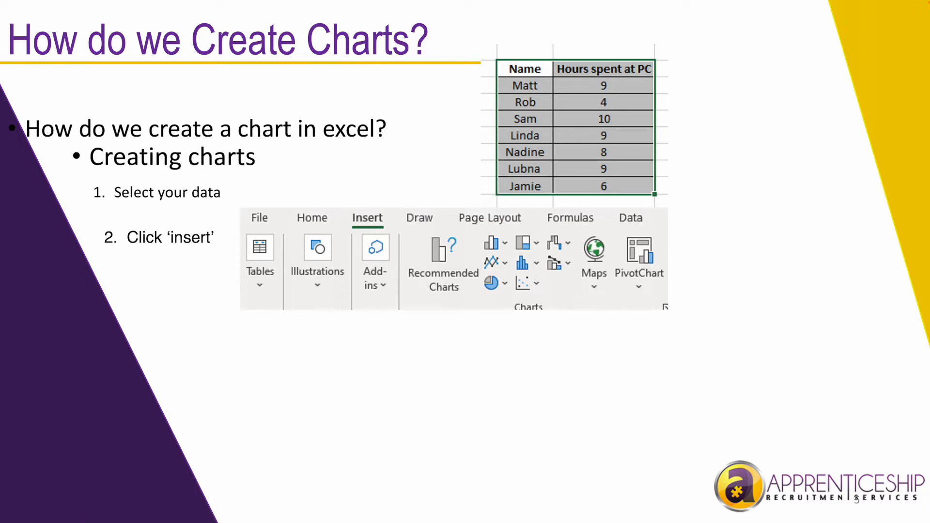
key("Right")
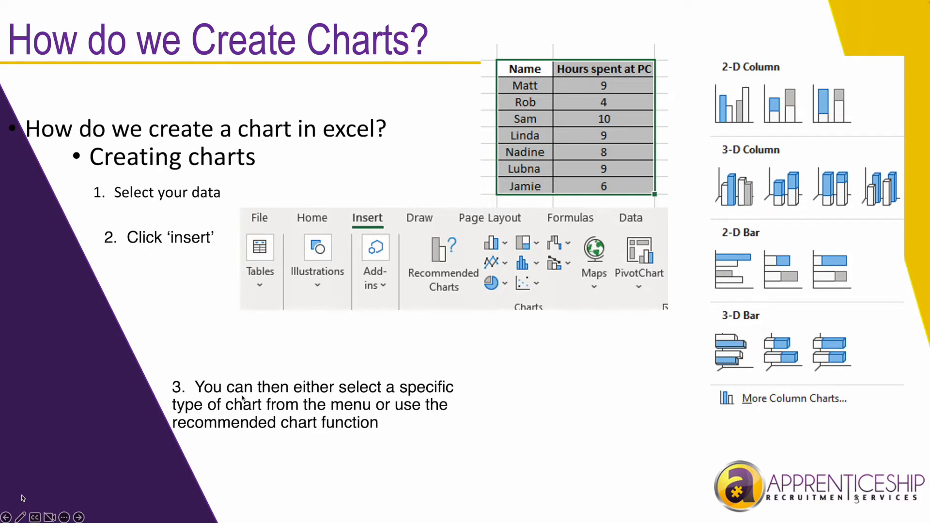
key("Left")
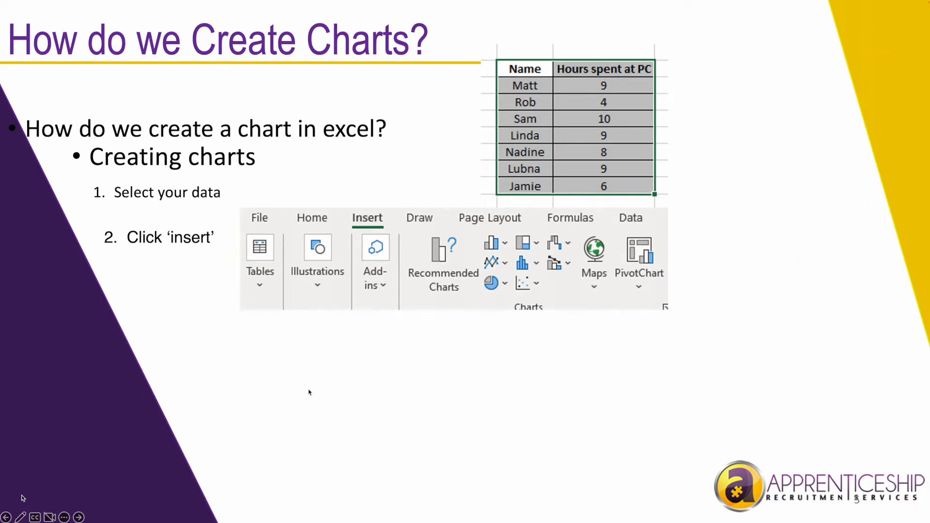
key("Right")
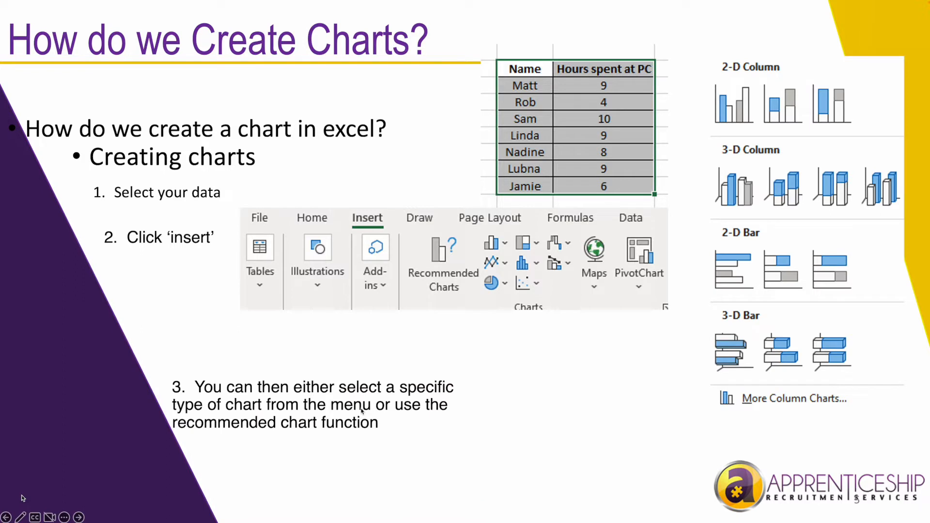
Switch to the EDSQ Session 1 resource workbook in Excel and go to an empty cell on the Task 2 sheet.
mouse_move(741, 521)
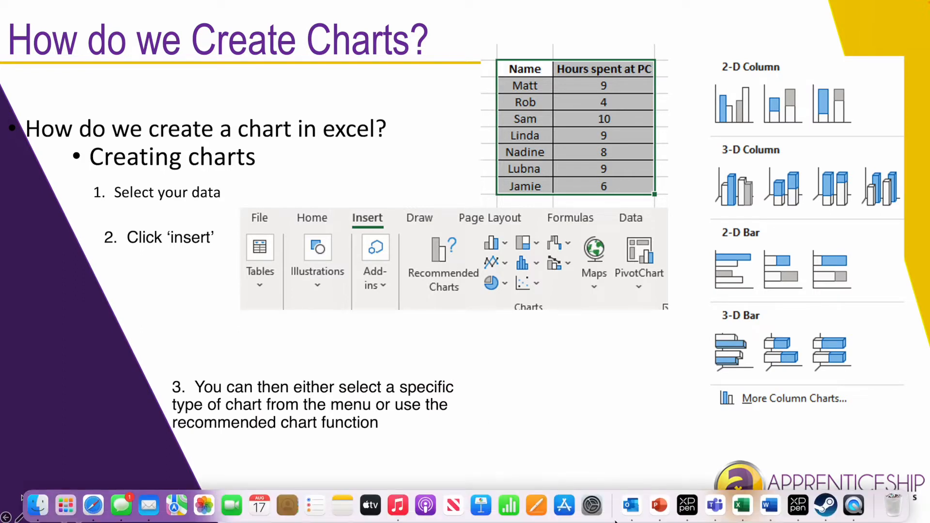
left_click(740, 505)
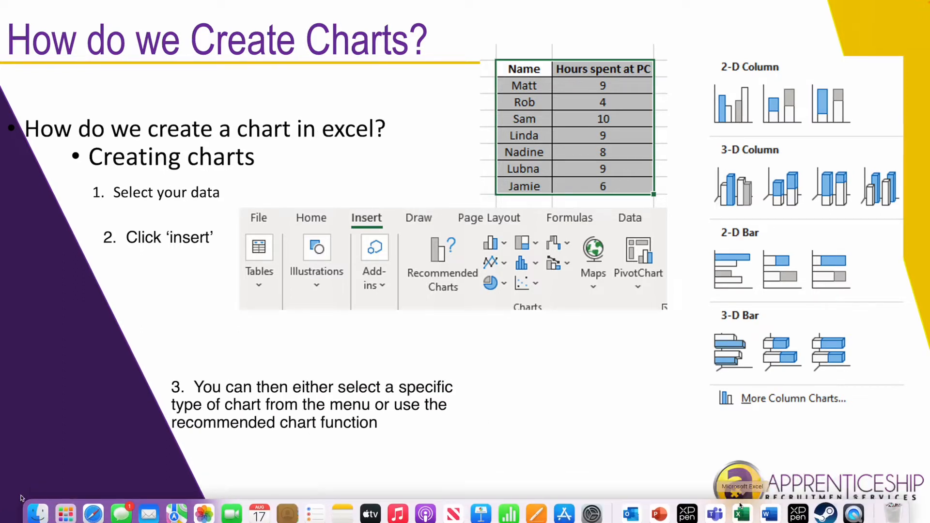
left_click(74, 510)
left_click(56, 289)
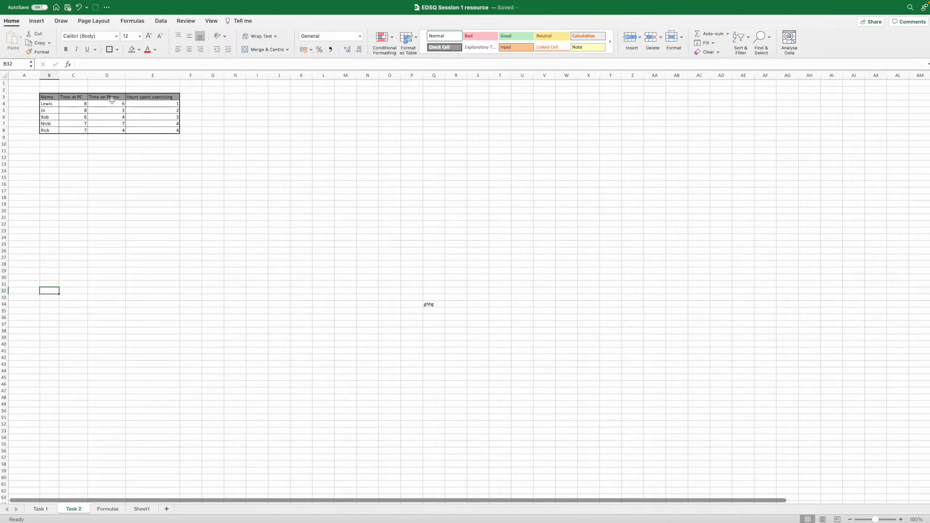
Browse the recommended charts for the table B3:E8 and insert the Clustered Column chart.
left_click_drag(45, 96, 167, 131)
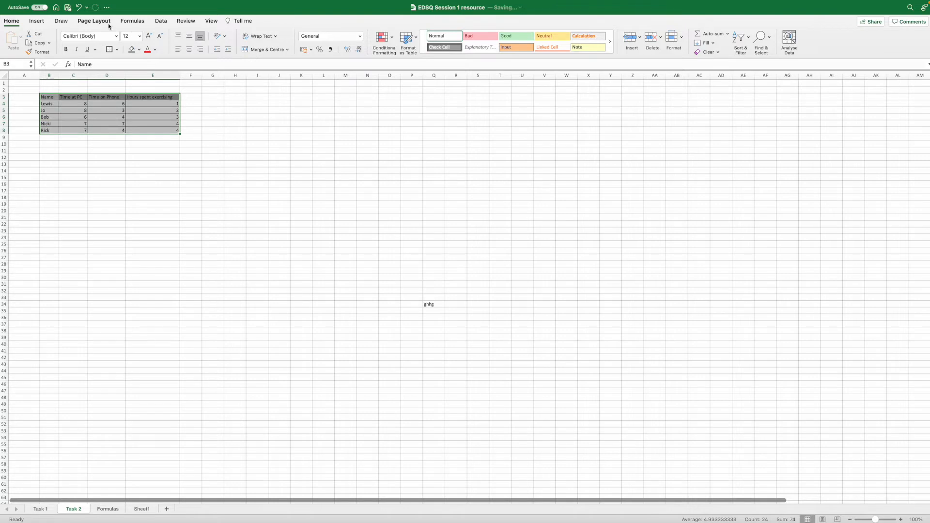
left_click(36, 22)
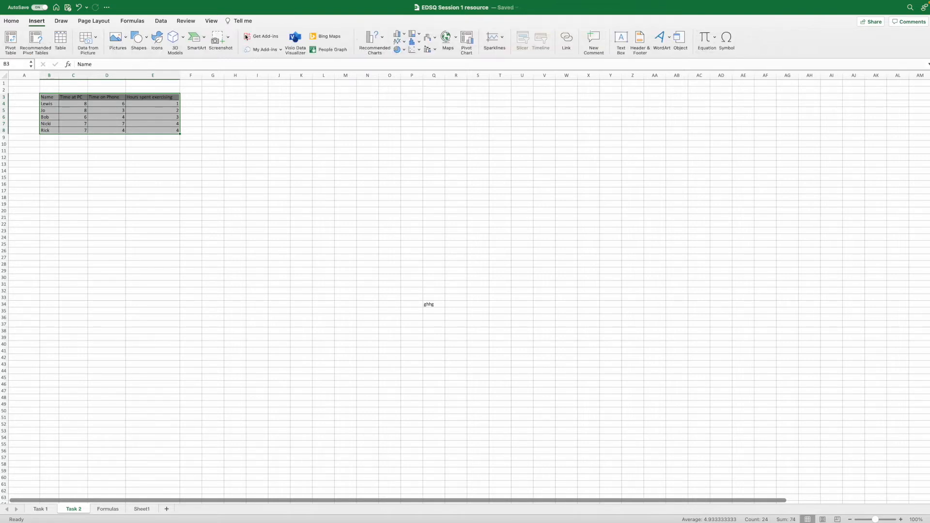
left_click(373, 39)
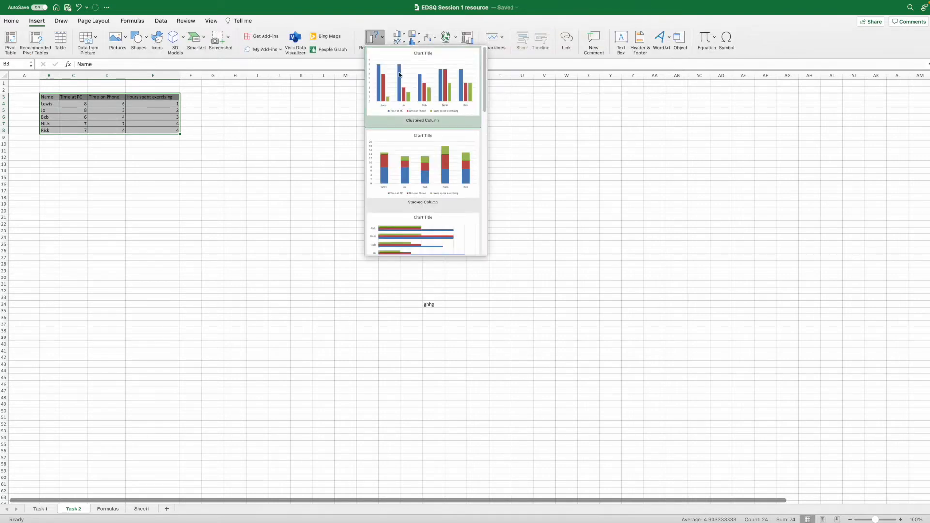
scroll(439, 191, "down", 6)
scroll(439, 194, "down", 8)
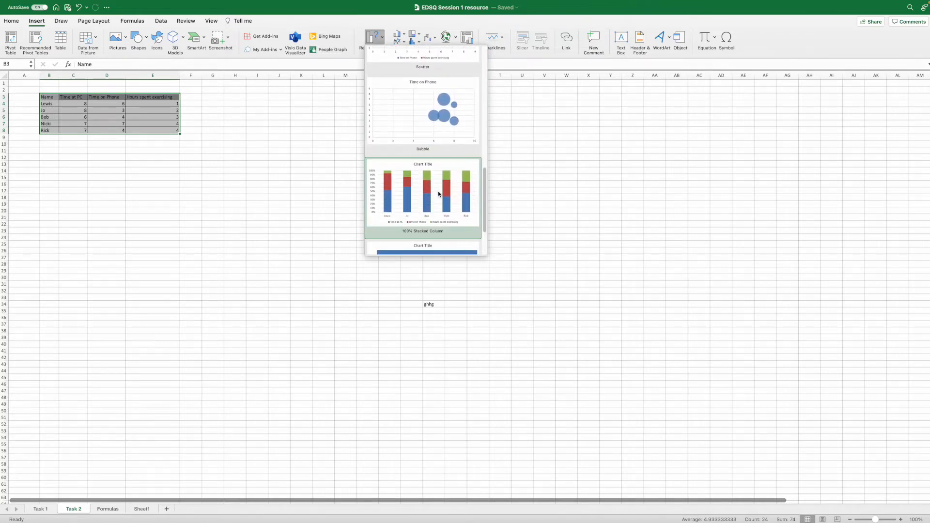
scroll(439, 193, "down", 4)
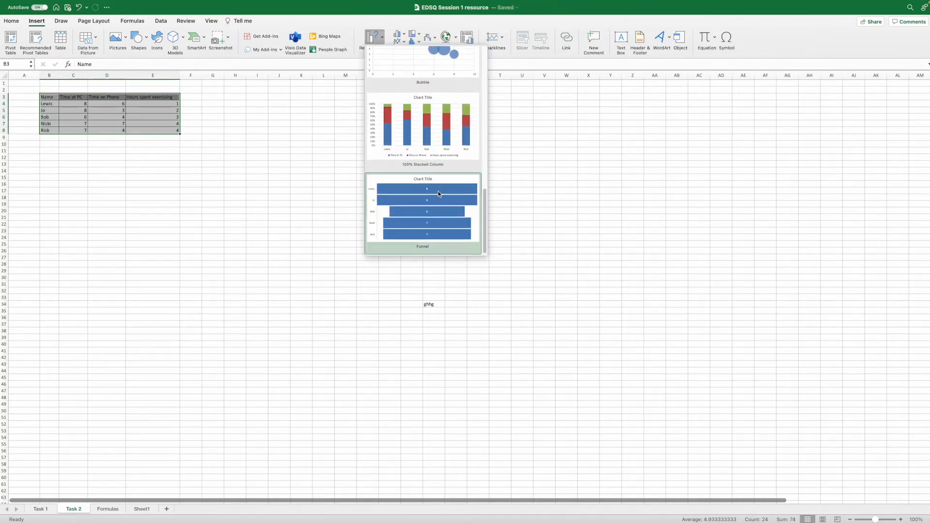
scroll(438, 194, "up", 15)
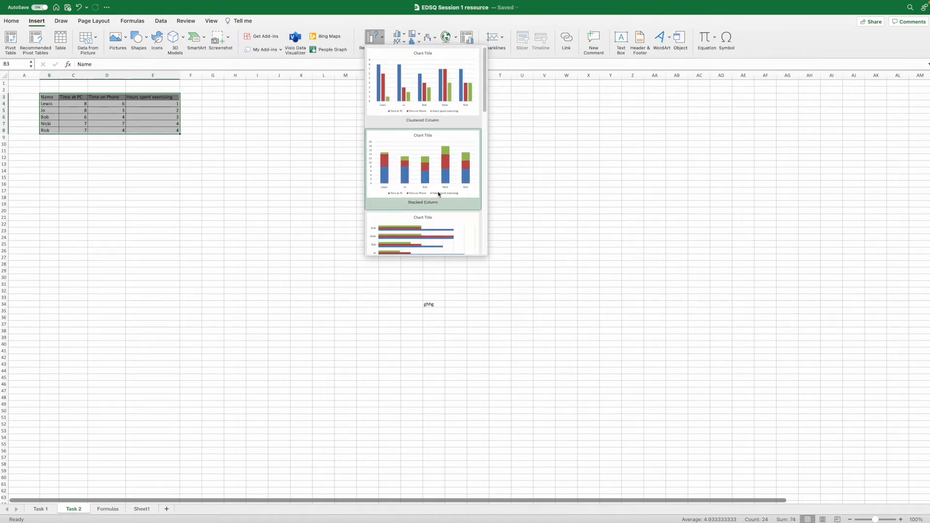
left_click(424, 86)
Enlarge the column chart and place it beside the table, covering about columns L to Z and rows 6 to 40.
left_click_drag(546, 247, 654, 158)
left_click_drag(393, 338, 336, 387)
left_click_drag(532, 158, 510, 117)
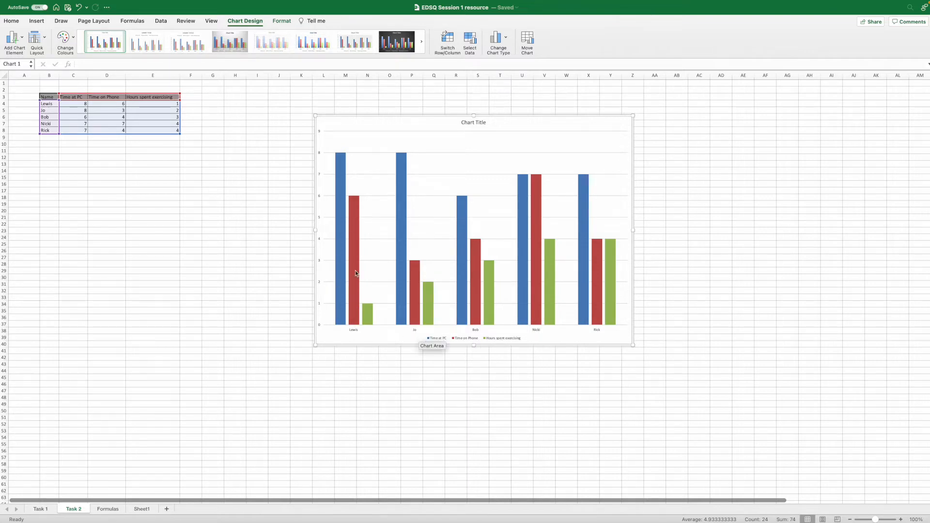
Examine the chart's bars and title and look through the available chart styles.
mouse_move(357, 290)
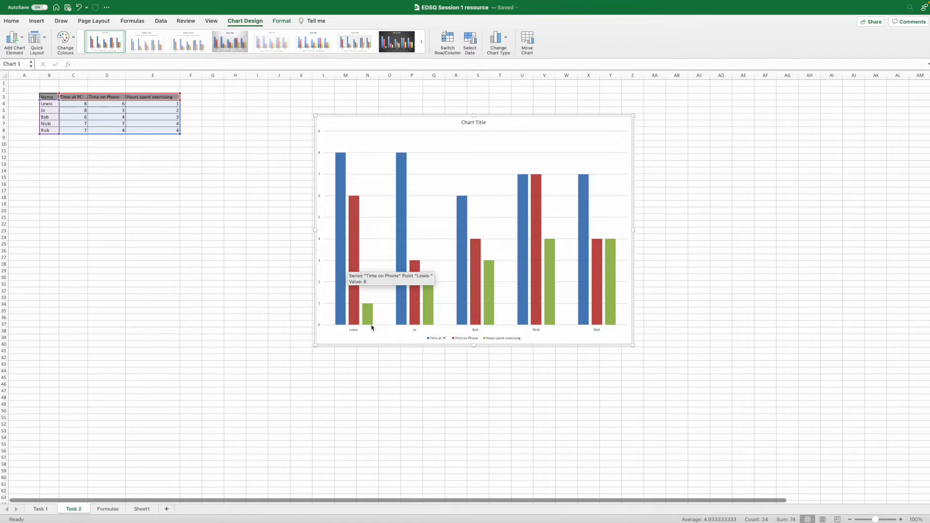
mouse_move(370, 318)
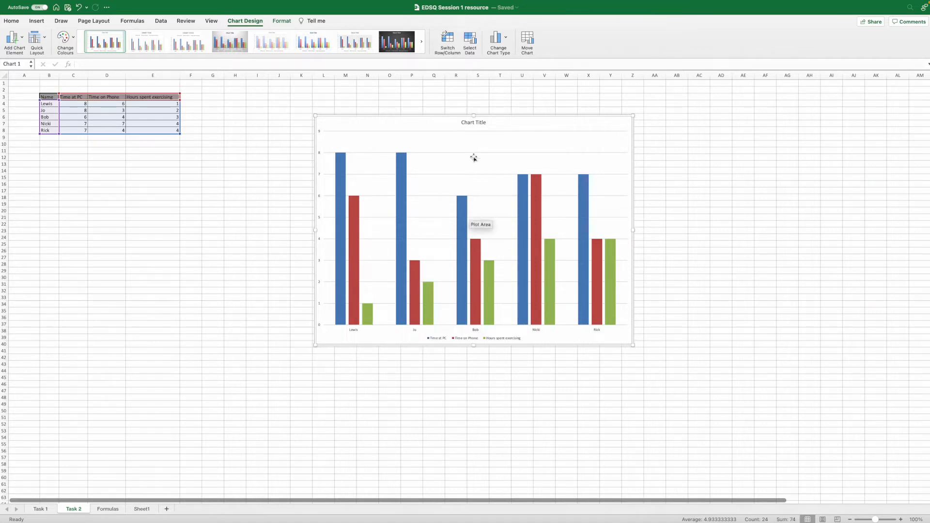
left_click(484, 122)
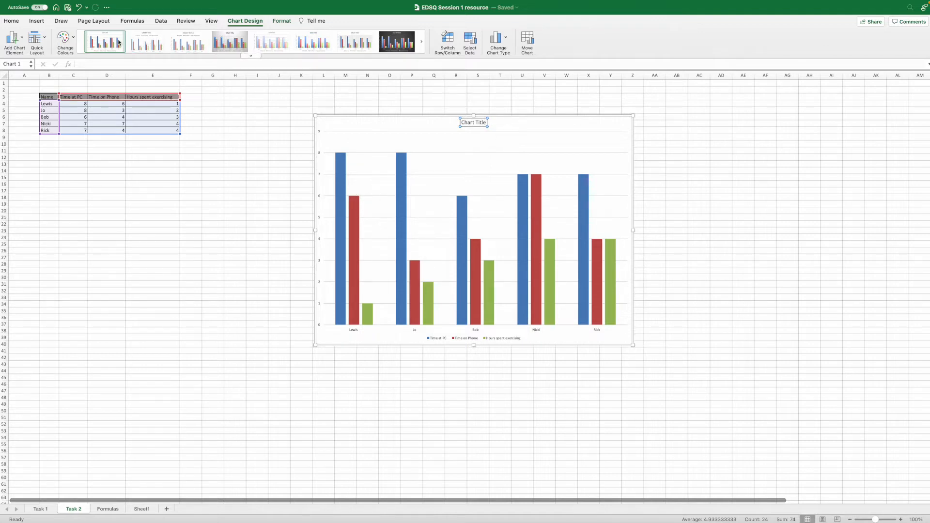
left_click(423, 42)
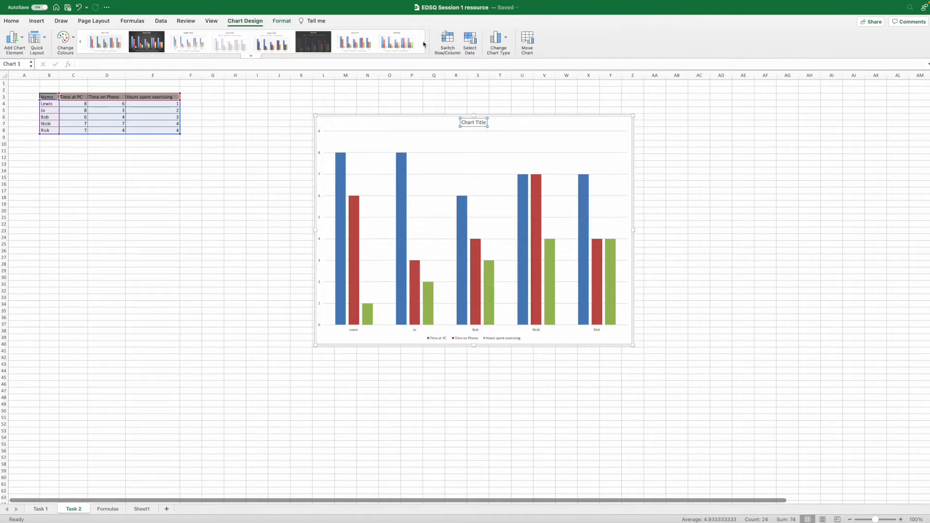
left_click(251, 56)
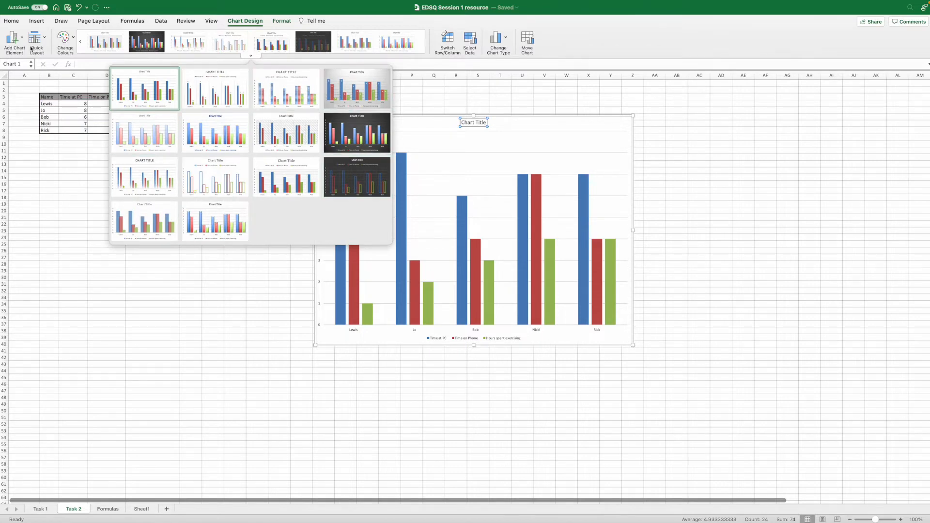
left_click(268, 297)
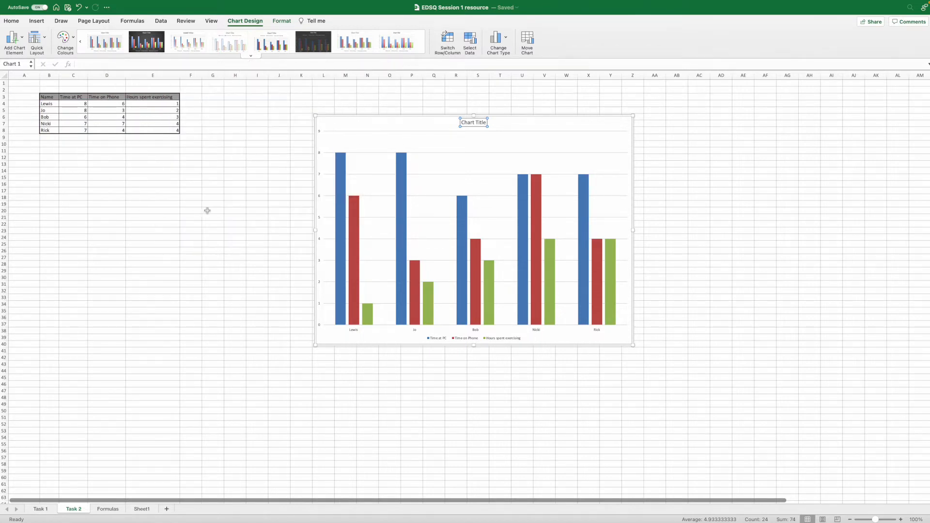
Add primary horizontal and primary vertical axis titles to the column chart.
left_click(25, 38)
mouse_move(40, 64)
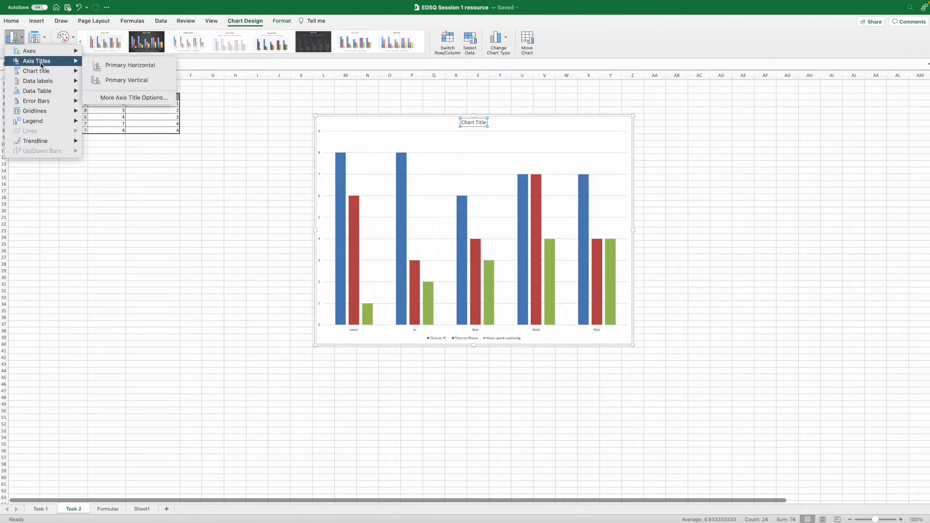
left_click(107, 65)
left_click(14, 37)
mouse_move(41, 61)
left_click(113, 81)
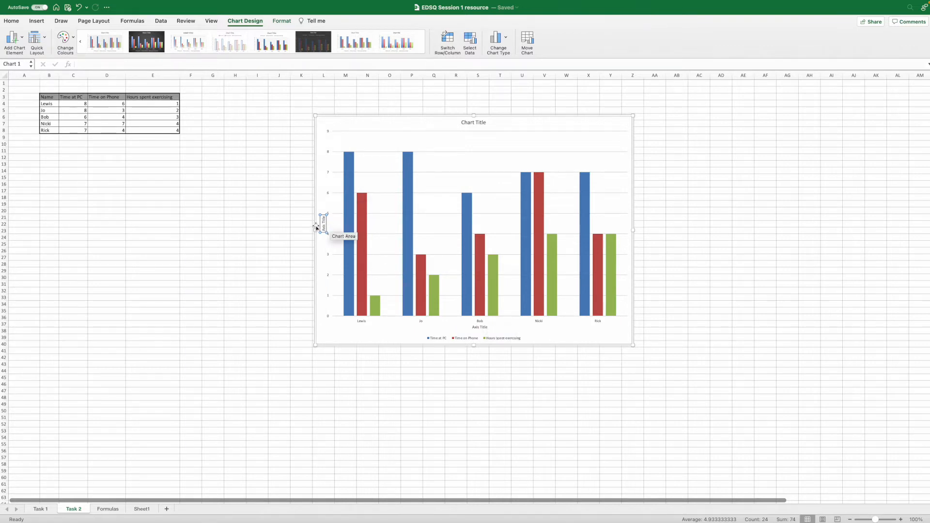
Rename the chart's vertical axis title to "Hours" and its horizontal axis title to "Names".
key("BackSpace")
type("Hours")
left_click(482, 327)
mouse_move(488, 328)
left_mouse_down()
mouse_move(479, 328)
mouse_move(487, 328)
left_mouse_up()
triple_click(485, 328)
type("Names")
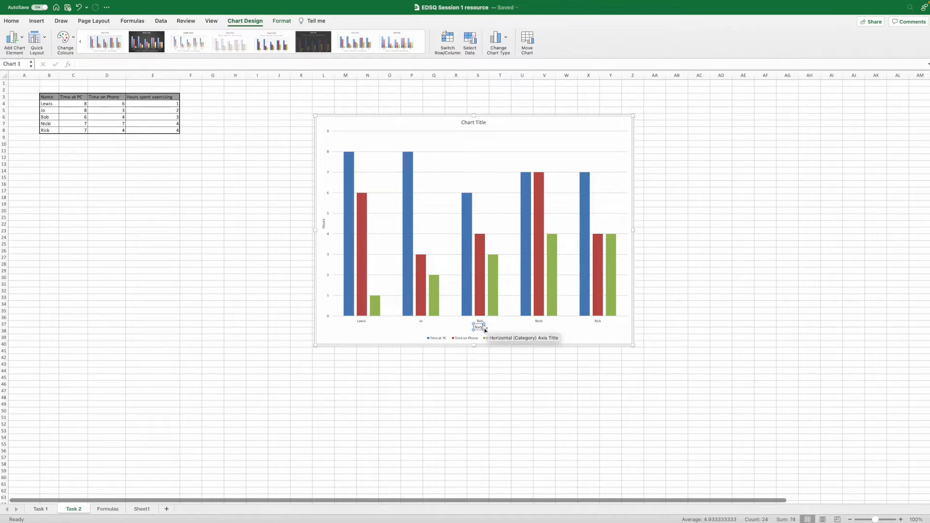
left_click(485, 367)
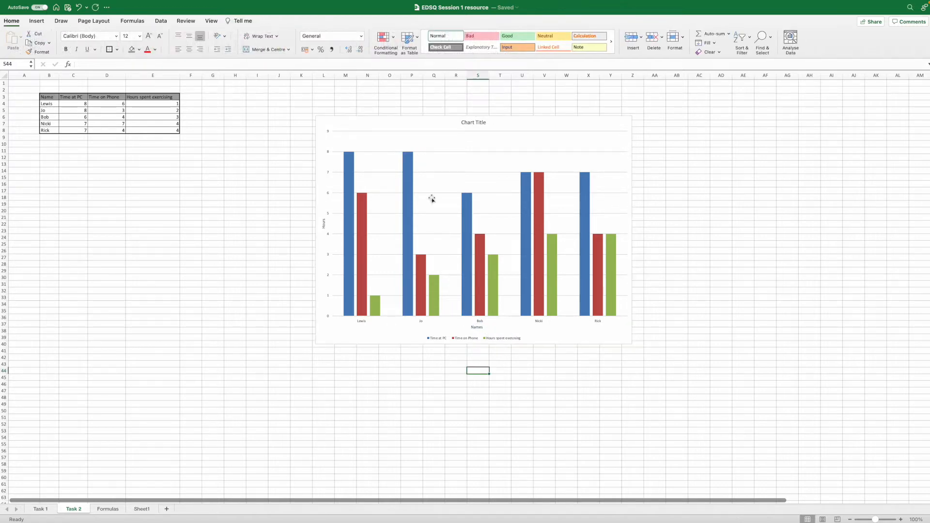
Select the table B3:E8 and review the specific column and bar, line and area, and pie chart types available to insert.
left_click(479, 123)
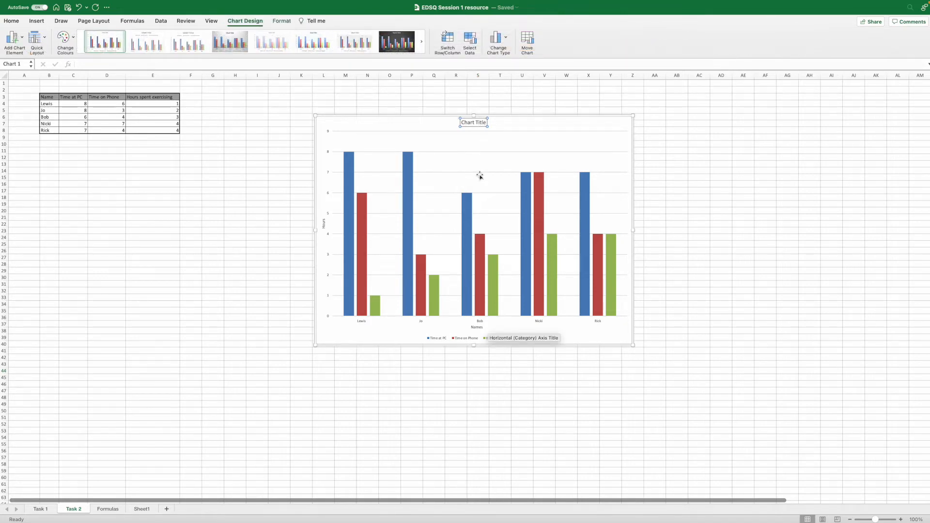
left_click(161, 204)
left_click_drag(47, 97, 158, 132)
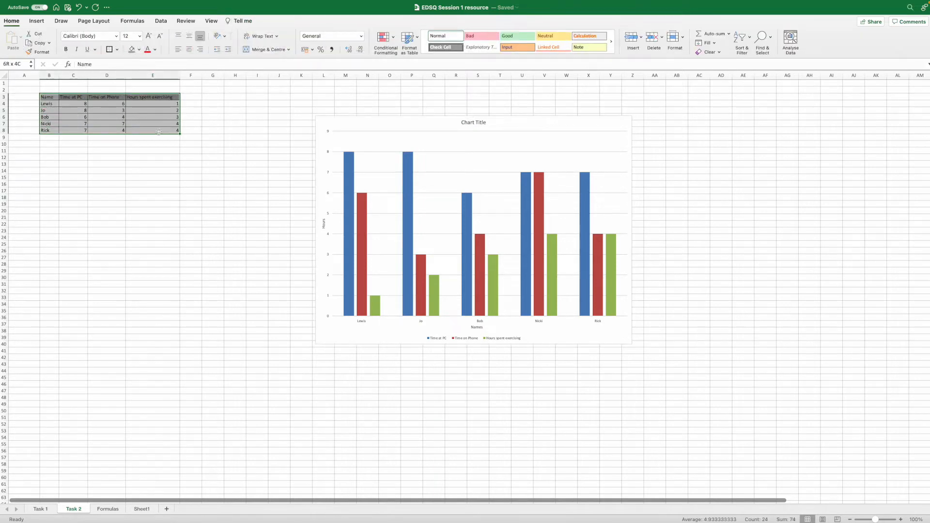
left_click(36, 20)
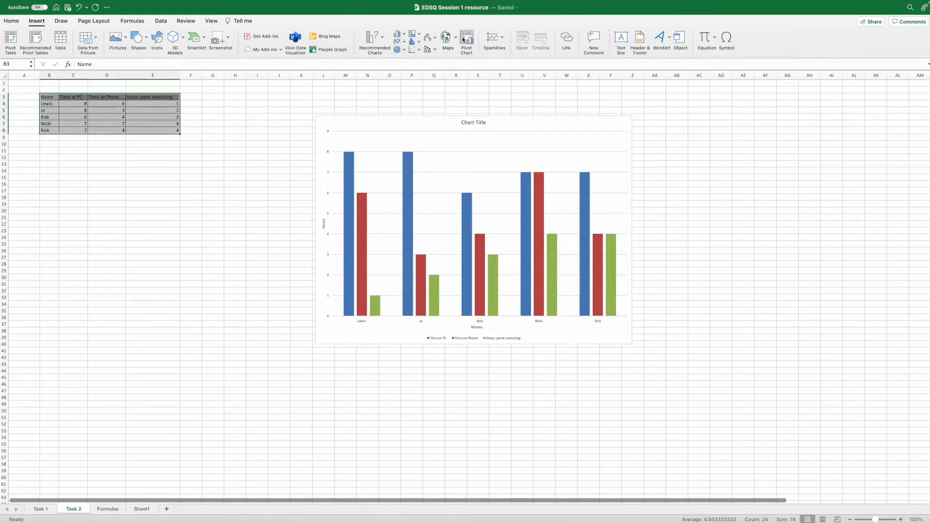
left_click(403, 35)
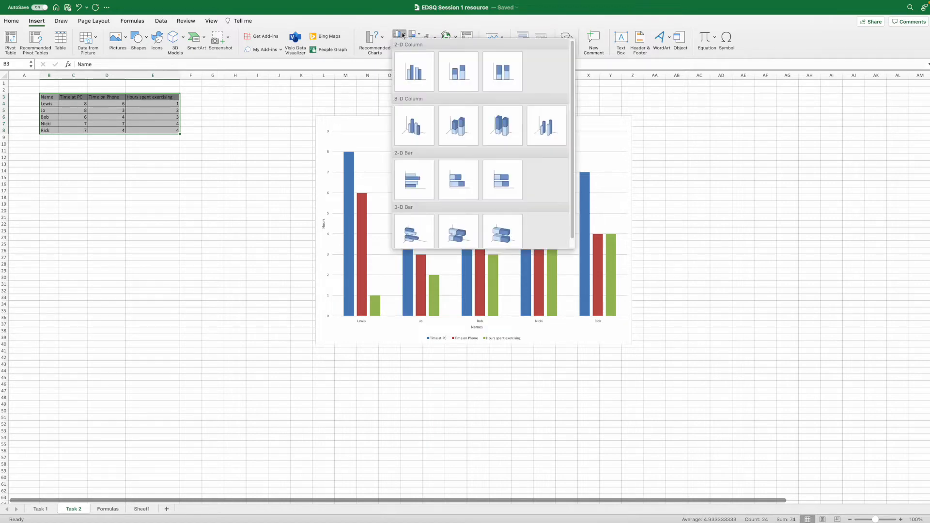
scroll(457, 216, "down", 1)
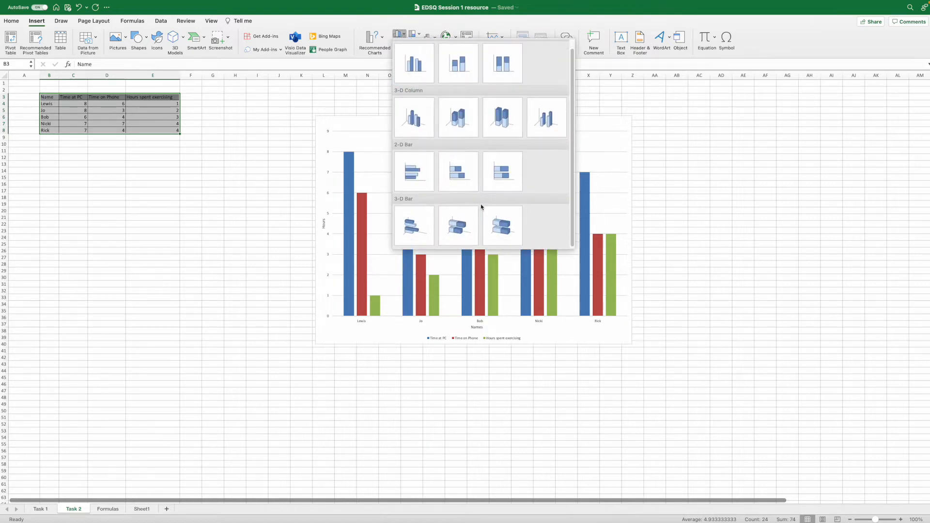
scroll(460, 101, "up", 1)
left_click(405, 32)
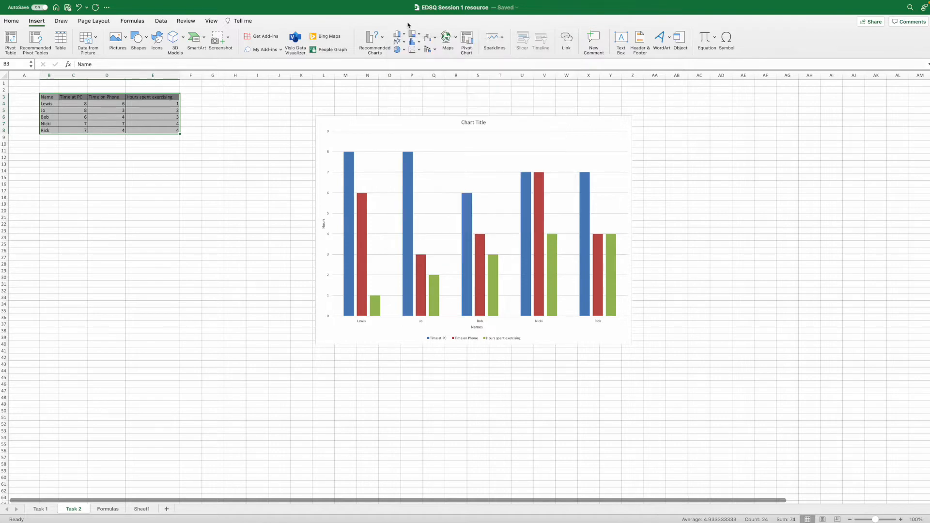
left_click(402, 42)
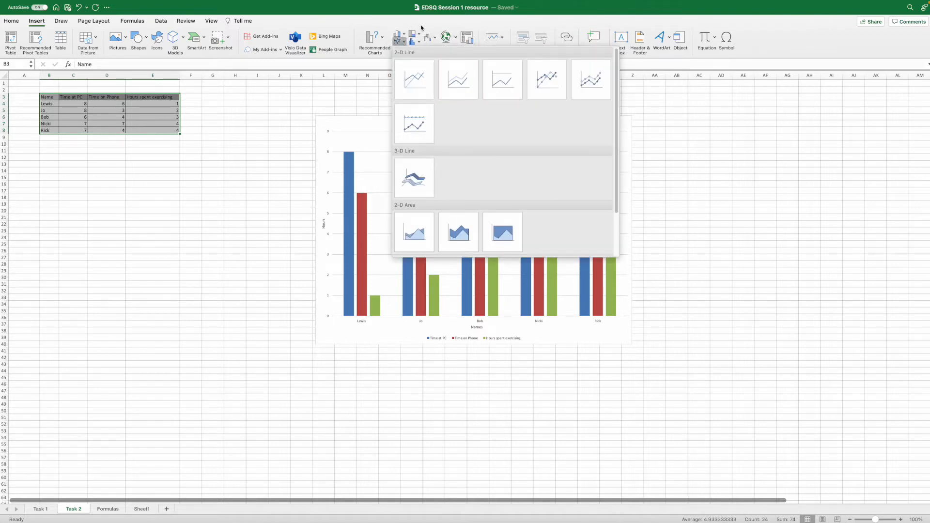
left_click(422, 22)
left_click(401, 51)
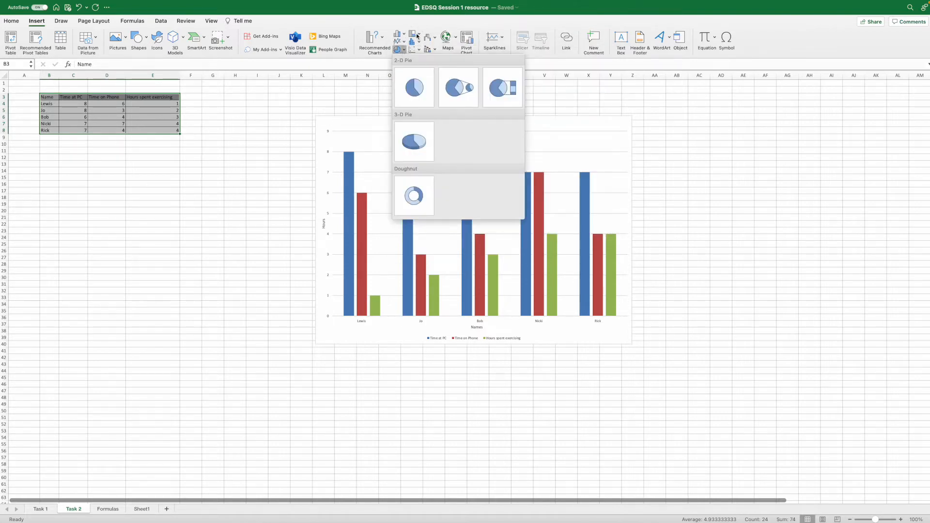
left_click(417, 36)
Insert a 3-D clustered column chart from the table data, and delete it again.
left_click(403, 34)
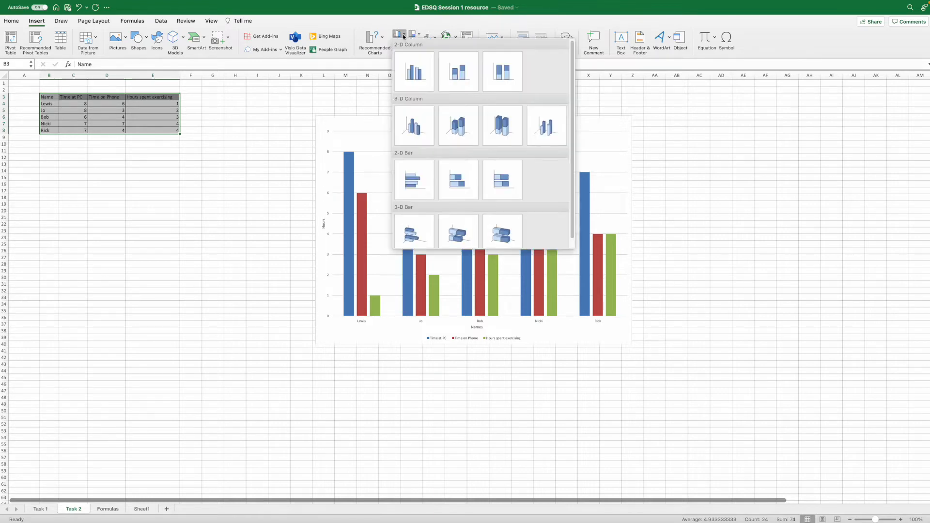
left_click(419, 124)
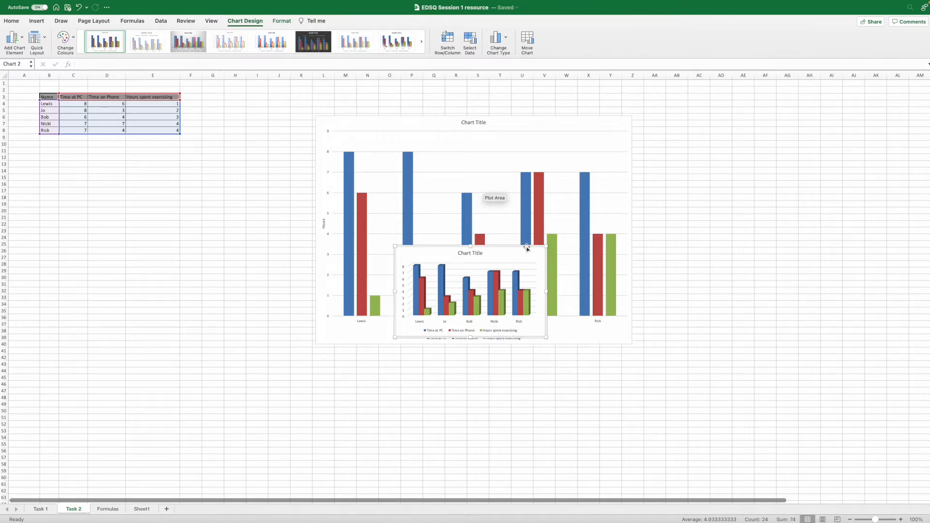
key("Delete")
left_click(139, 180)
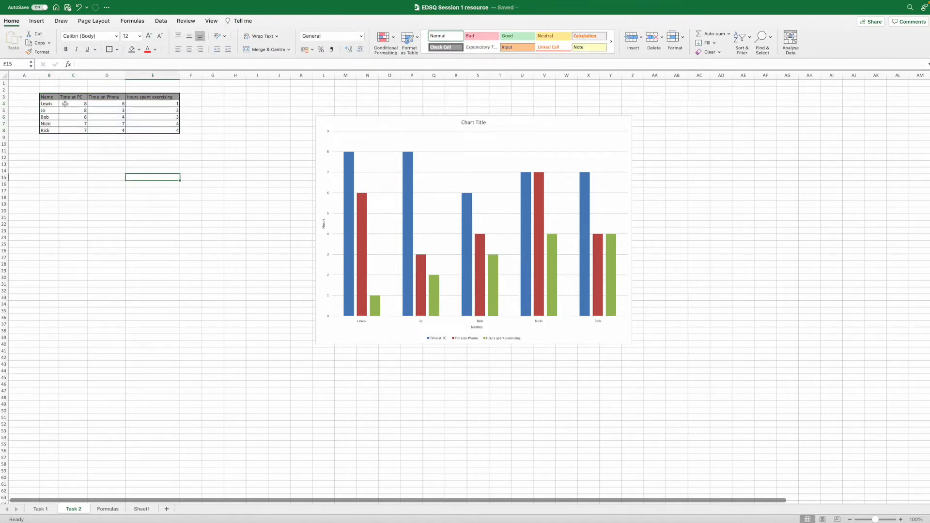
Move the column chart away from the table to about columns X to AL, starting near row 4.
left_click_drag(392, 114, 668, 103)
left_click(428, 305)
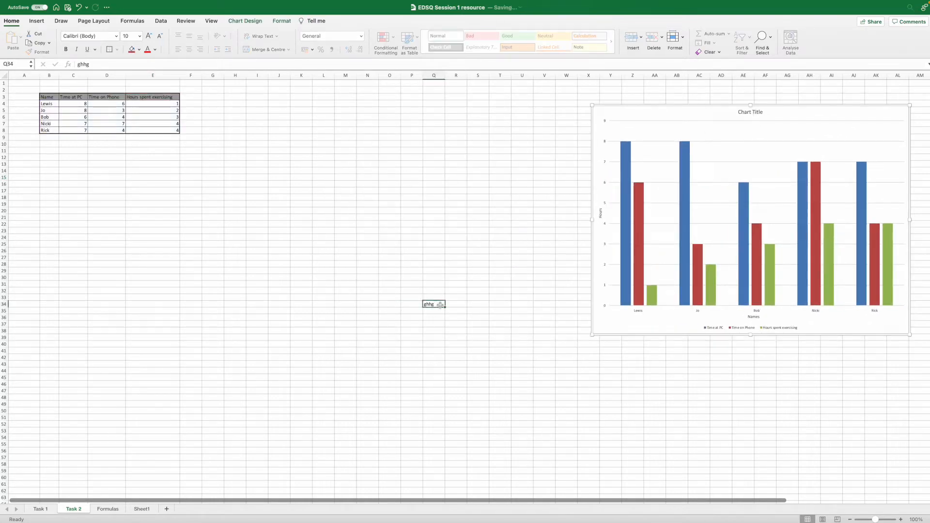
Insert a recommended pie chart from the non-adjacent Name range B3:B8 and Hours spent exercising range E3:E8.
left_click_drag(46, 97, 46, 131)
left_click_drag(153, 96, 150, 129)
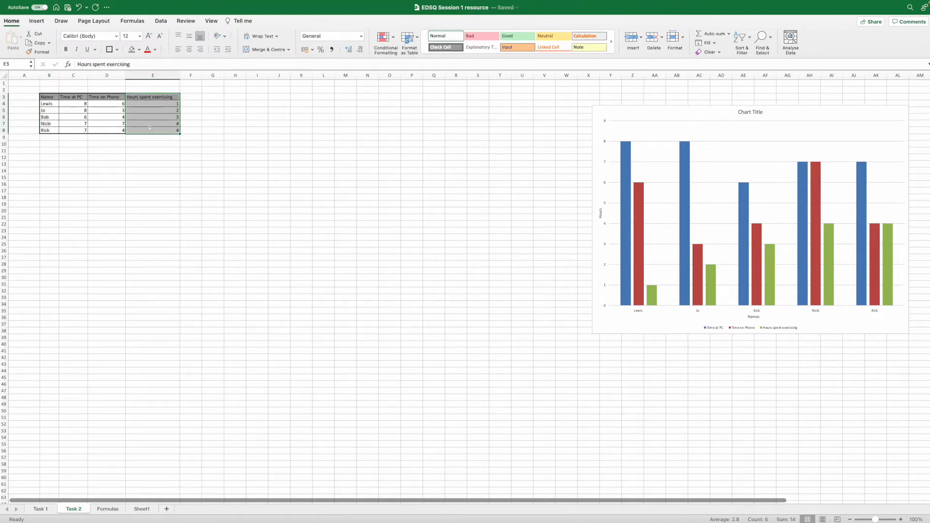
left_click(53, 98)
left_click_drag(50, 98, 51, 130)
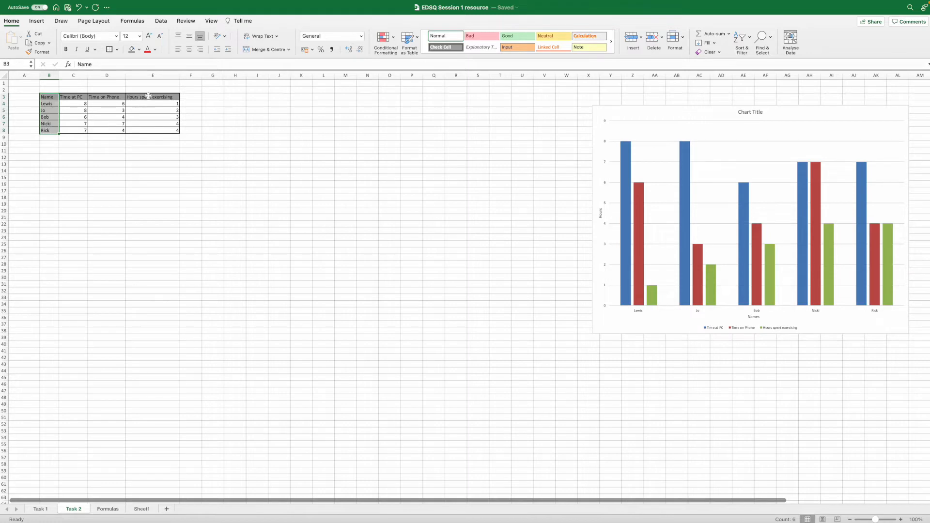
left_click_drag(149, 96, 147, 130, "ctrl")
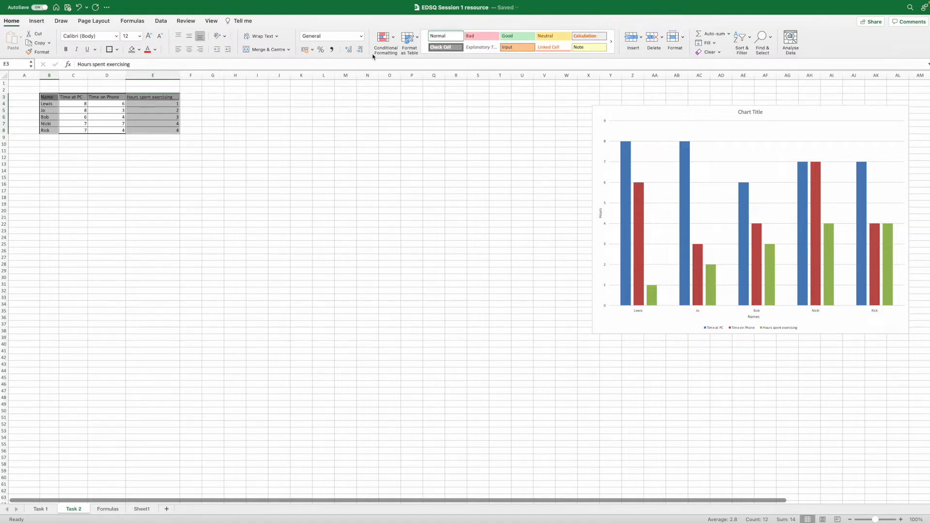
left_click(36, 22)
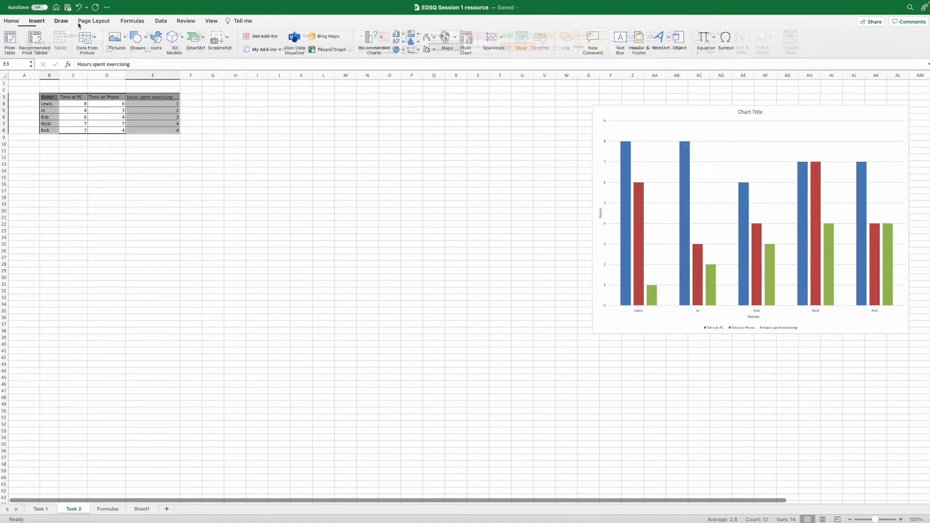
left_click(372, 40)
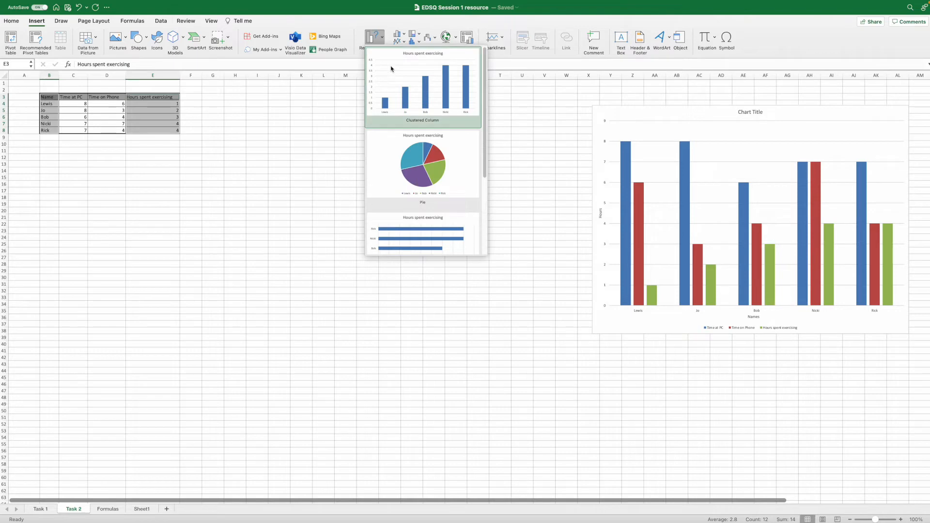
left_click(430, 154)
Resize the pie chart and place it below the table, covering about F13:P36.
left_click_drag(548, 247, 584, 210)
left_click_drag(448, 213, 239, 196)
left_click_drag(378, 195, 426, 164)
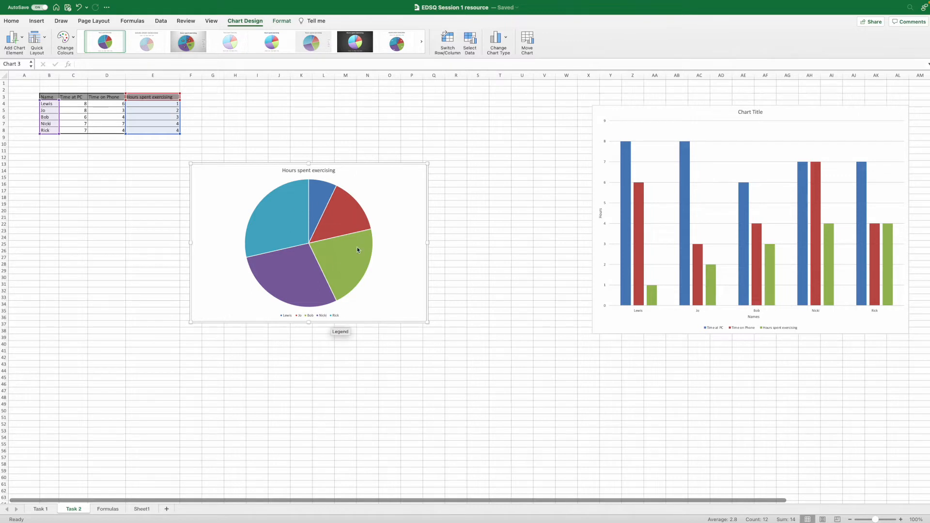
Review the pie series options and the elements available for the chart, such as data labels and the legend.
left_click(297, 261)
right_click(298, 263)
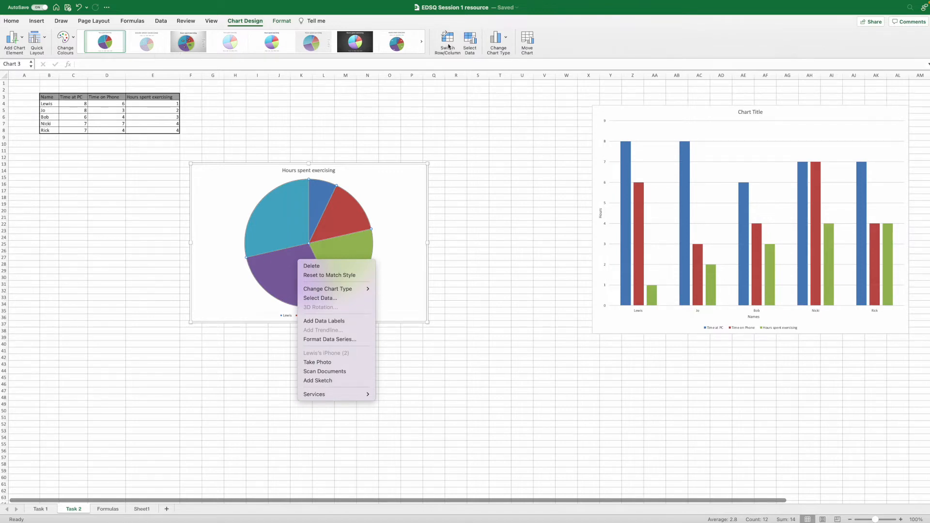
left_click(427, 45)
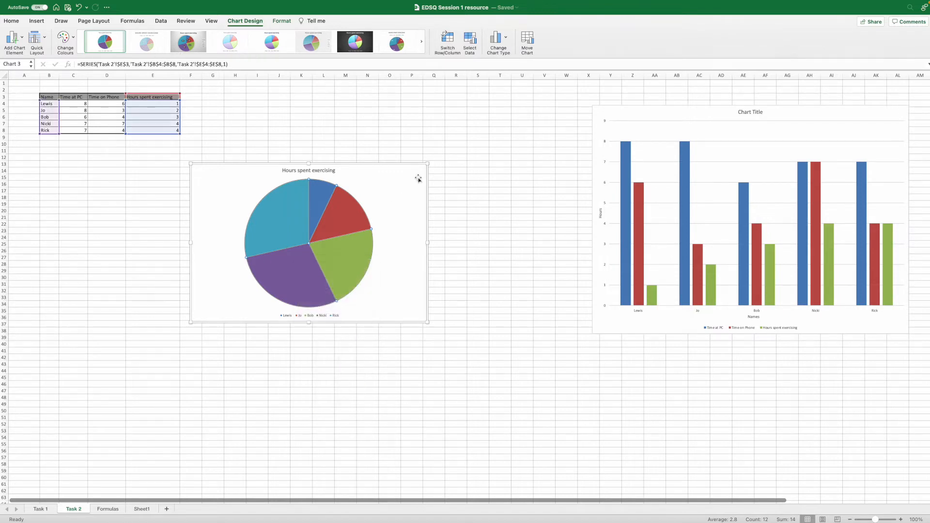
left_click(13, 38)
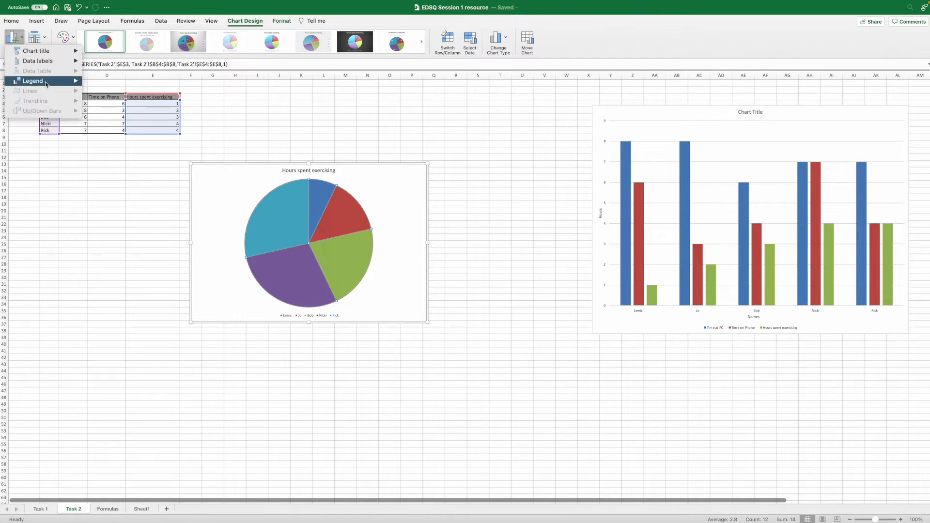
mouse_move(46, 84)
mouse_move(54, 62)
left_click(395, 210)
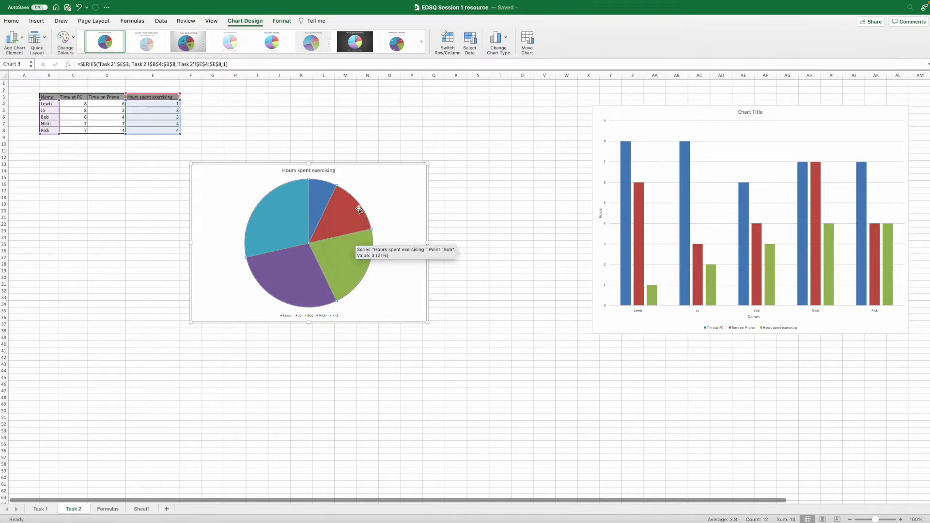
Pull the red and green slices out of the pie, and move them back into place.
mouse_move(344, 212)
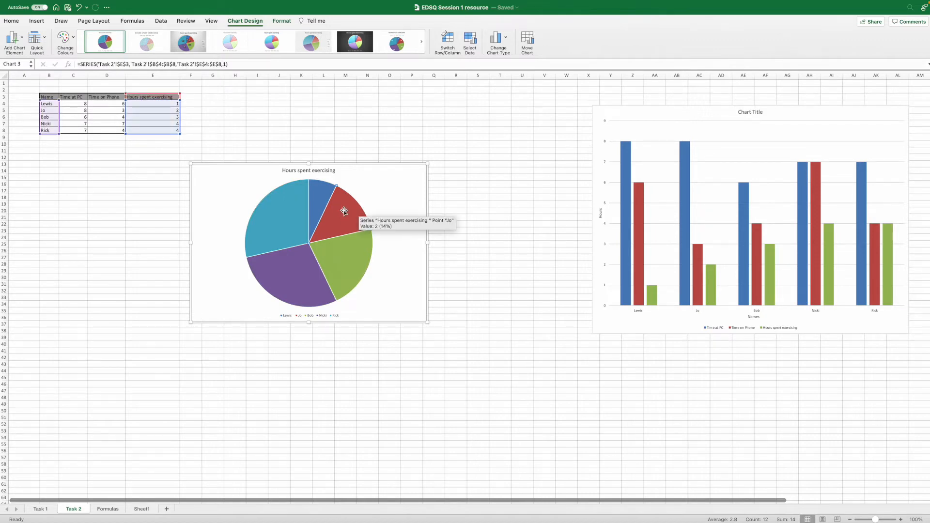
left_click_drag(344, 212, 364, 202)
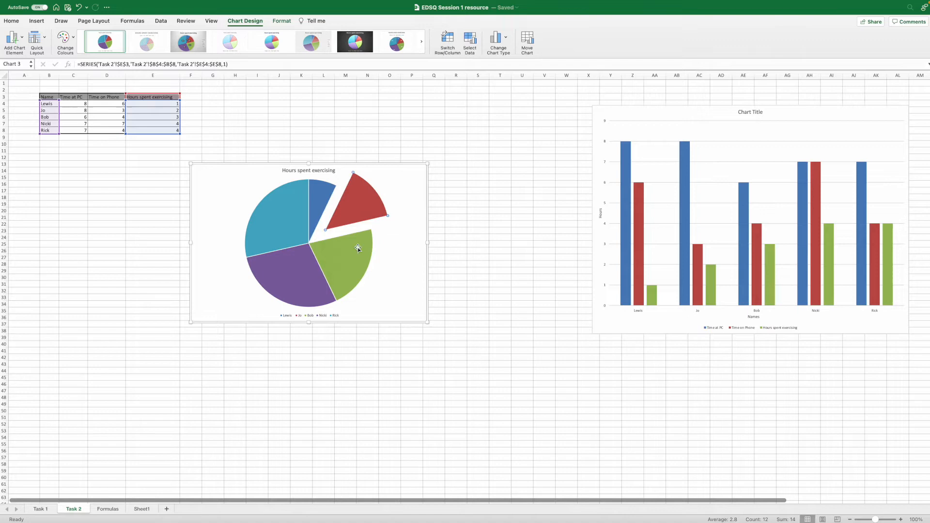
left_click_drag(335, 246, 366, 261)
mouse_move(288, 221)
left_mouse_down()
mouse_move(262, 211)
mouse_move(296, 227)
left_mouse_up()
left_click_drag(349, 208, 334, 223)
left_click_drag(377, 282, 345, 237)
Add a data label to the red slice of the pie chart.
right_click(341, 217)
mouse_move(372, 245)
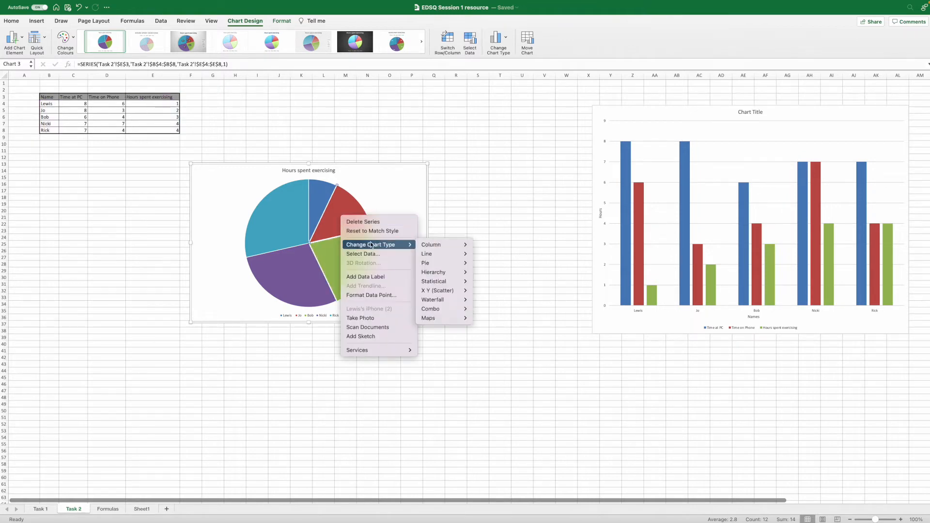
left_click(376, 275)
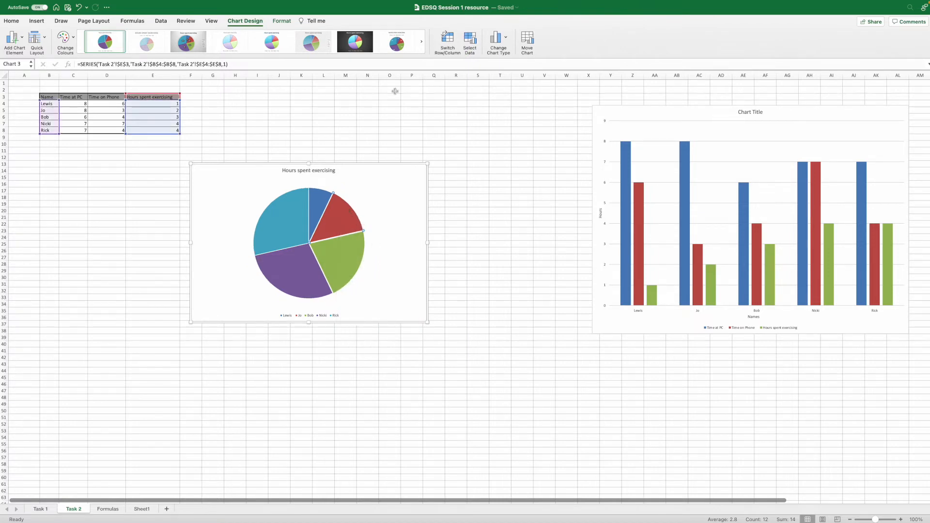
Switch to the PowerPoint slideshow and advance to the "Selecting Multiple Pieces of Data" slide.
mouse_move(826, 506)
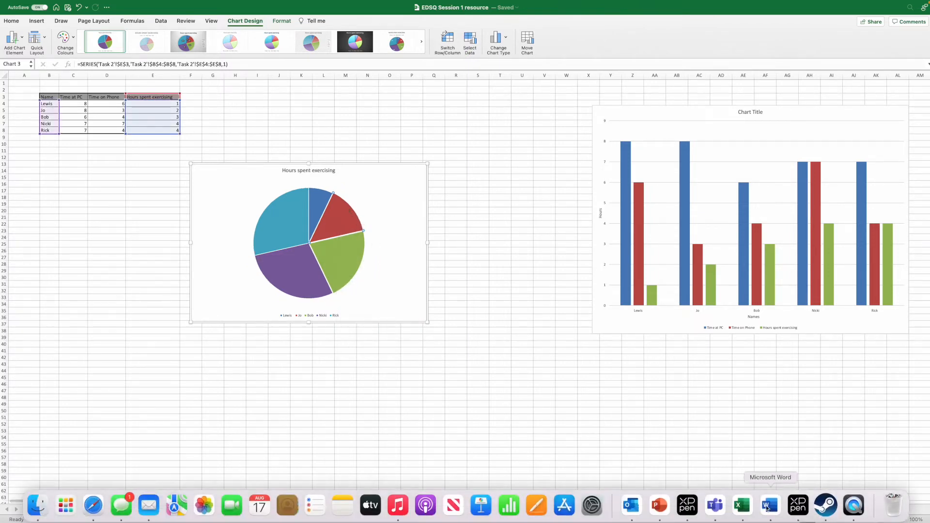
left_click(660, 506)
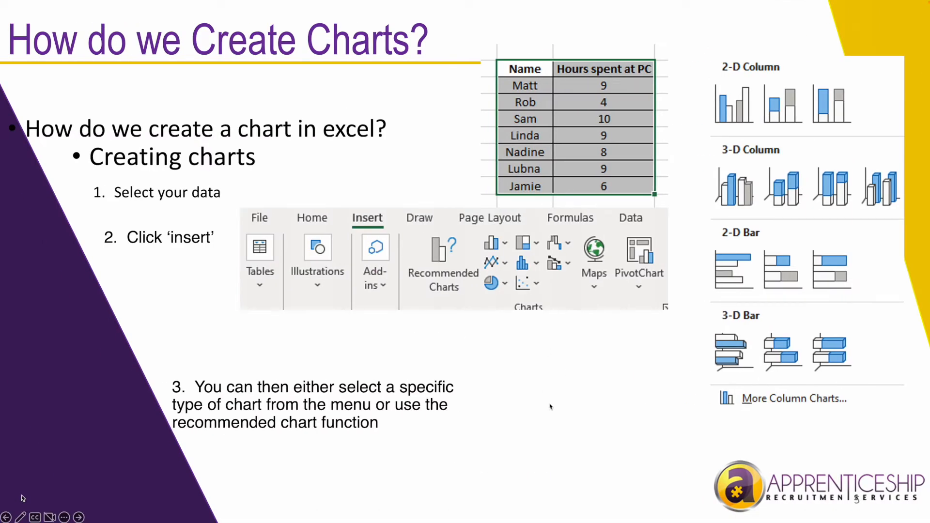
left_click(551, 407)
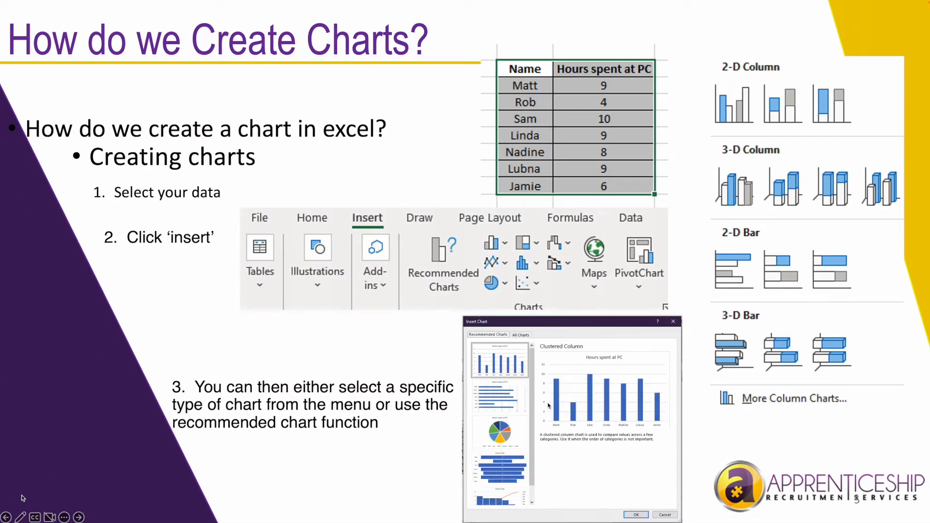
left_click(392, 348)
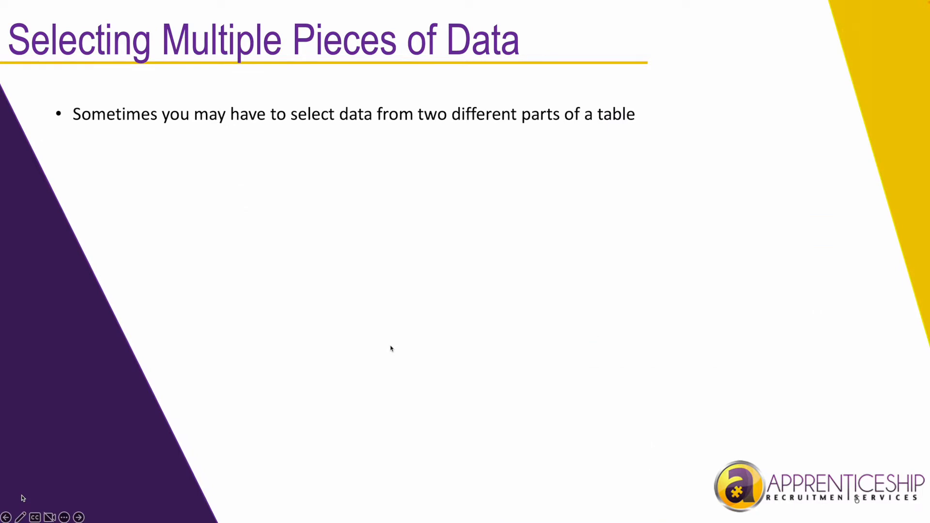
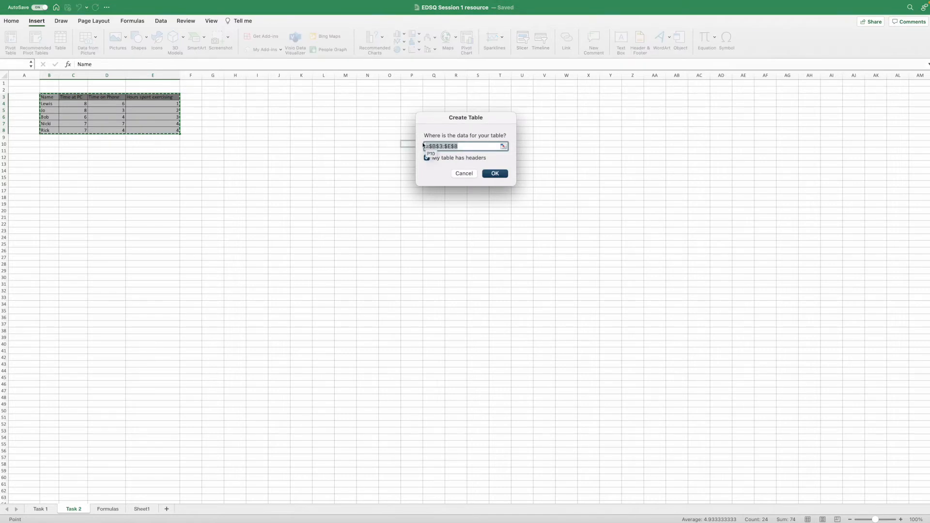
Create a table with headers from the range B3:E8 and deselect it.
left_click(492, 173)
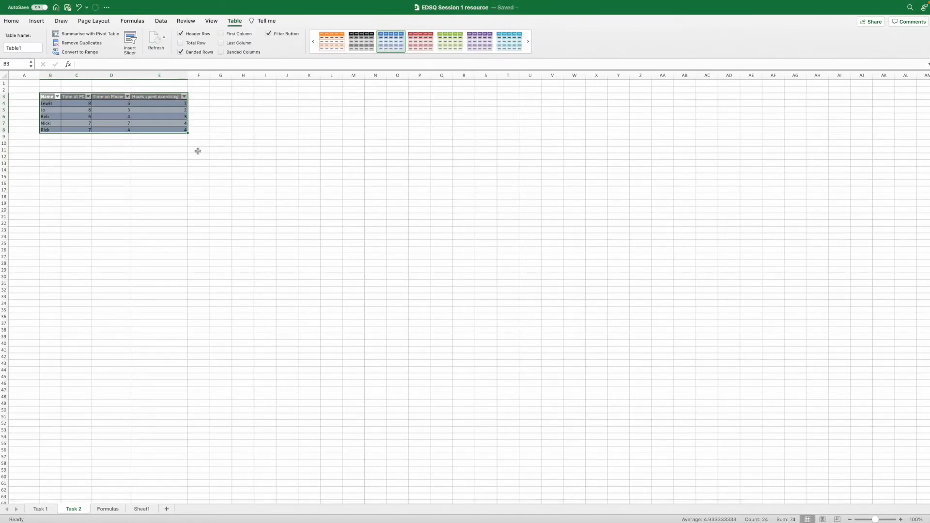
left_click_drag(147, 168, 146, 163)
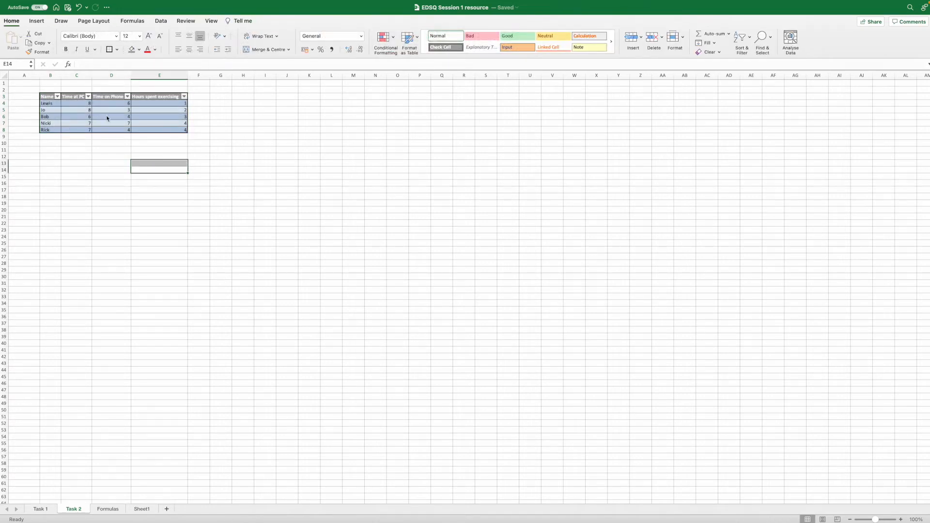
scroll(107, 118, "right", 1)
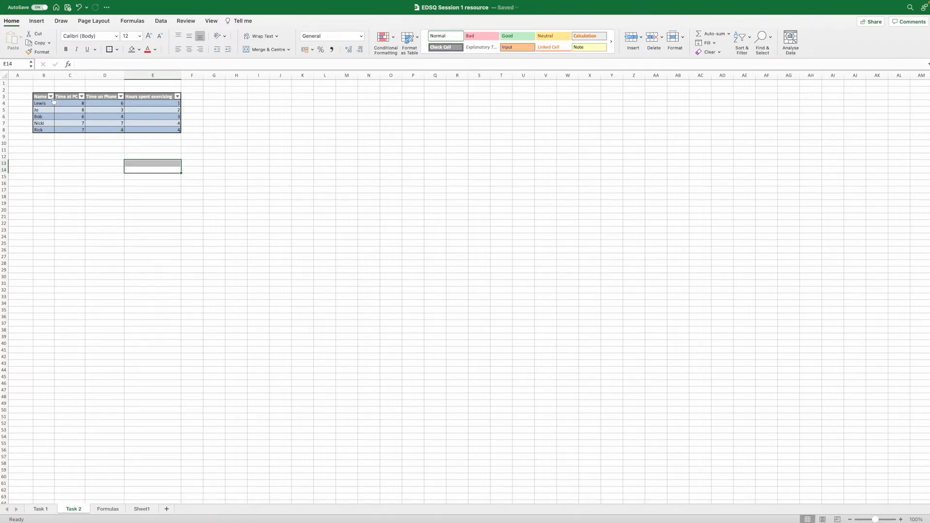
View the Name column's sort and filter options, and sort the table by Time at PC in ascending order.
left_click(50, 97)
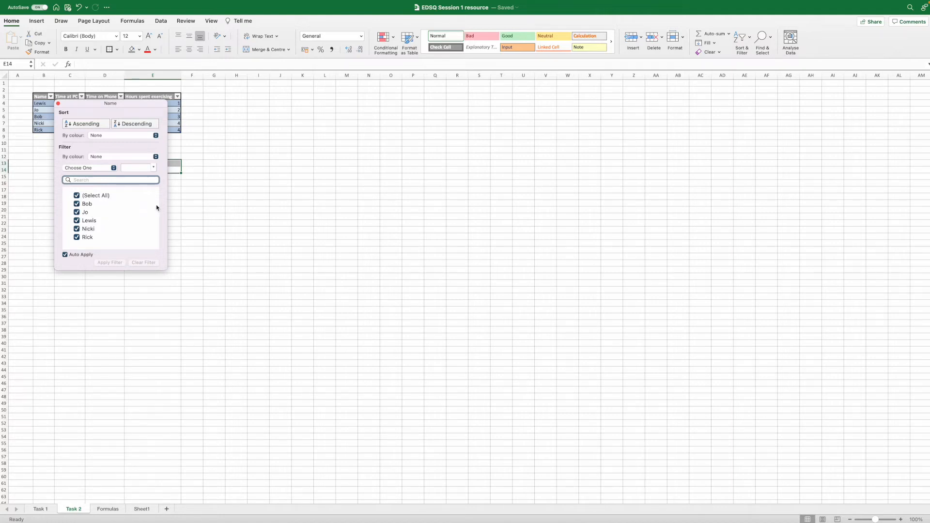
left_click(198, 205)
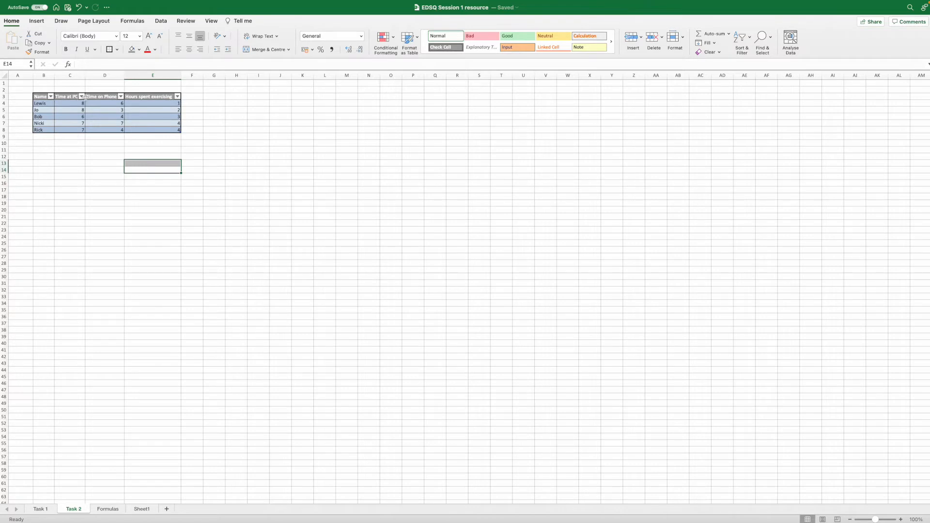
left_click(82, 96)
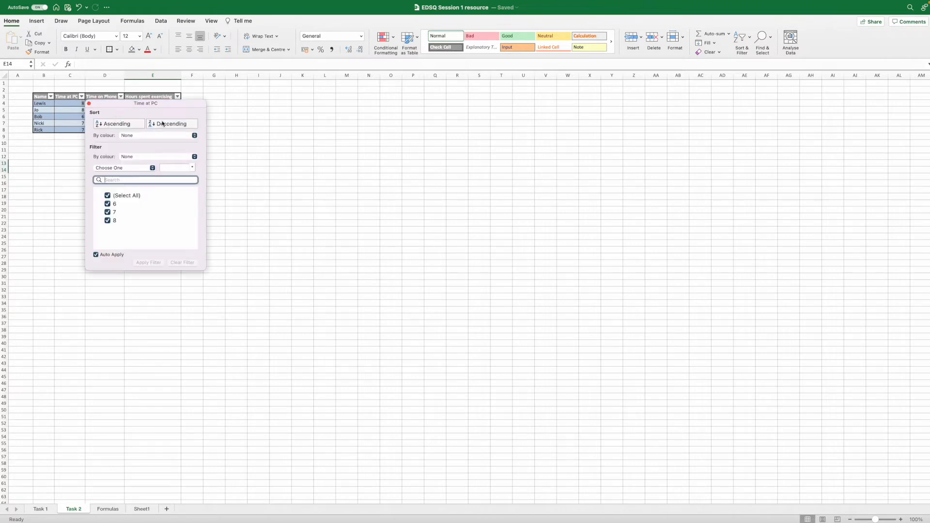
left_click(121, 124)
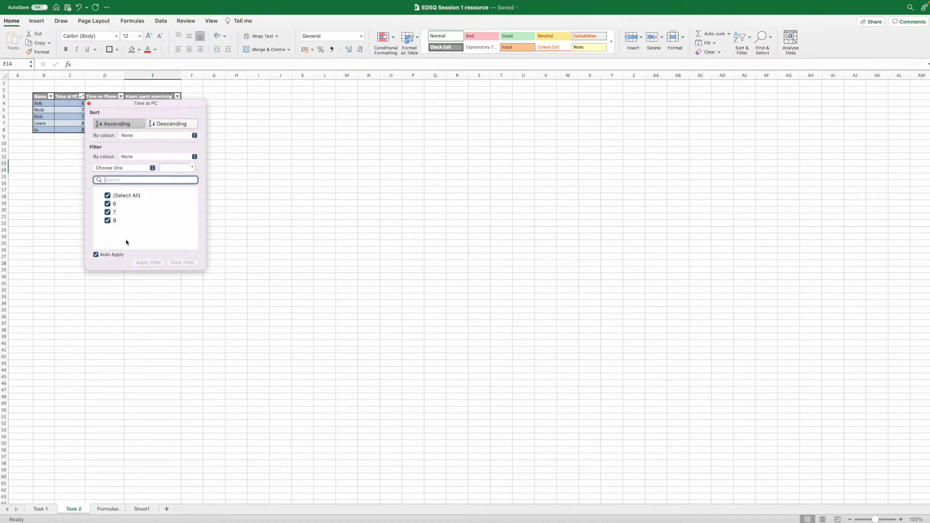
left_click(95, 165)
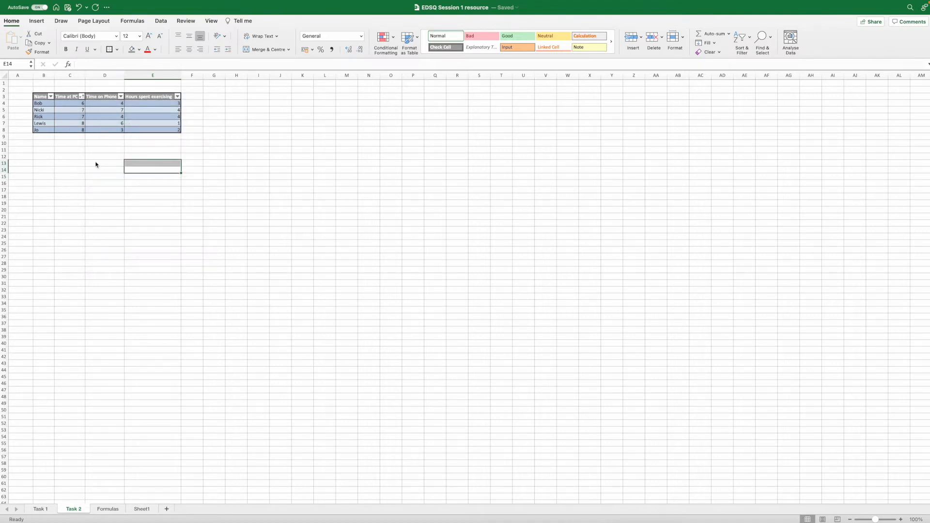
Undo the ascending sort and the table creation, and deselect the data range.
left_click(80, 8)
left_click(80, 8)
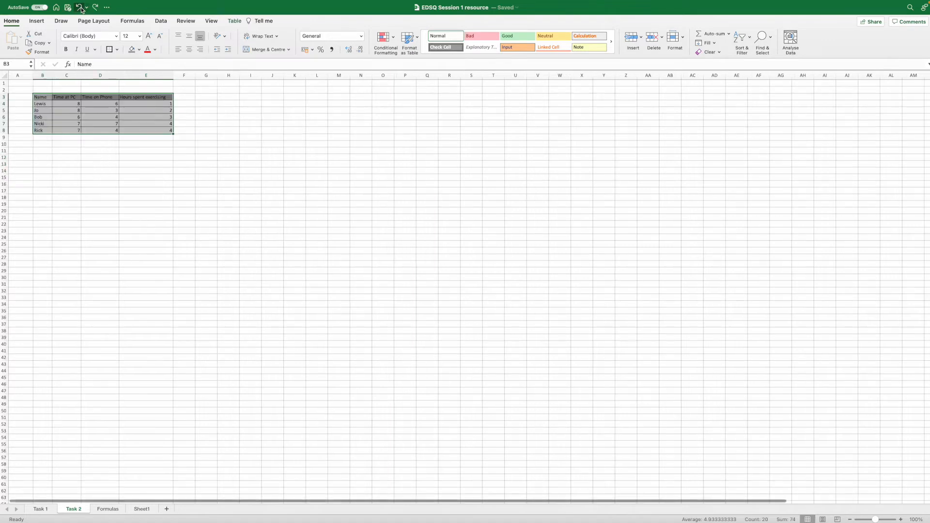
left_click(148, 177)
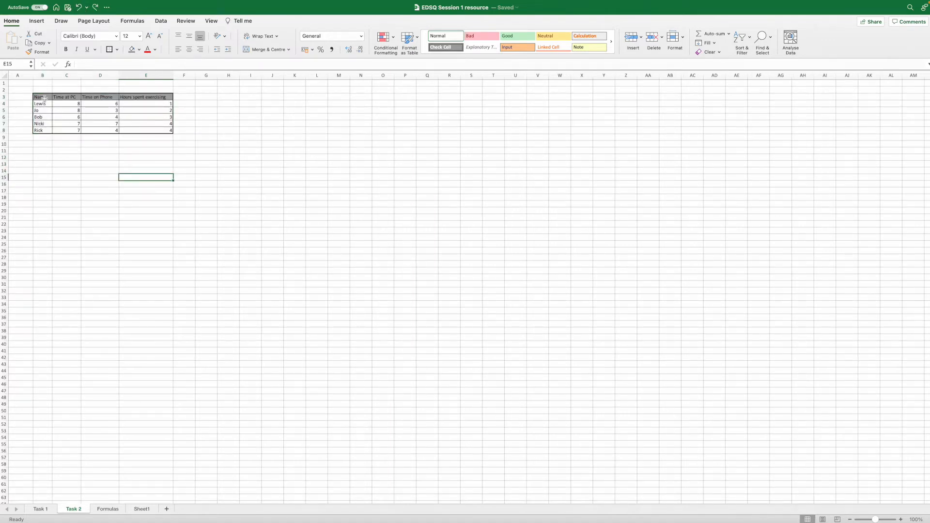
Turn on filtering for the range B3:E8 and widen columns B to E to fit the headers beside the filter arrows.
left_click_drag(44, 98, 153, 127)
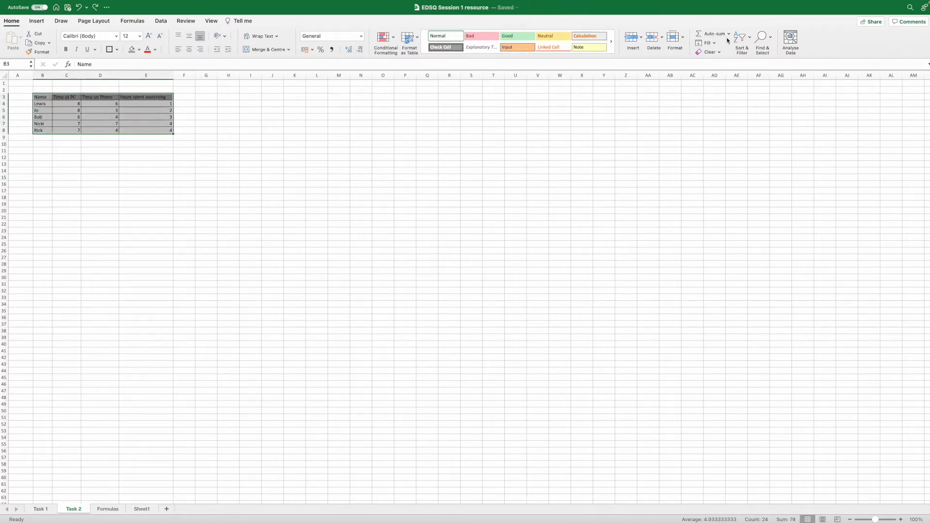
left_click(745, 42)
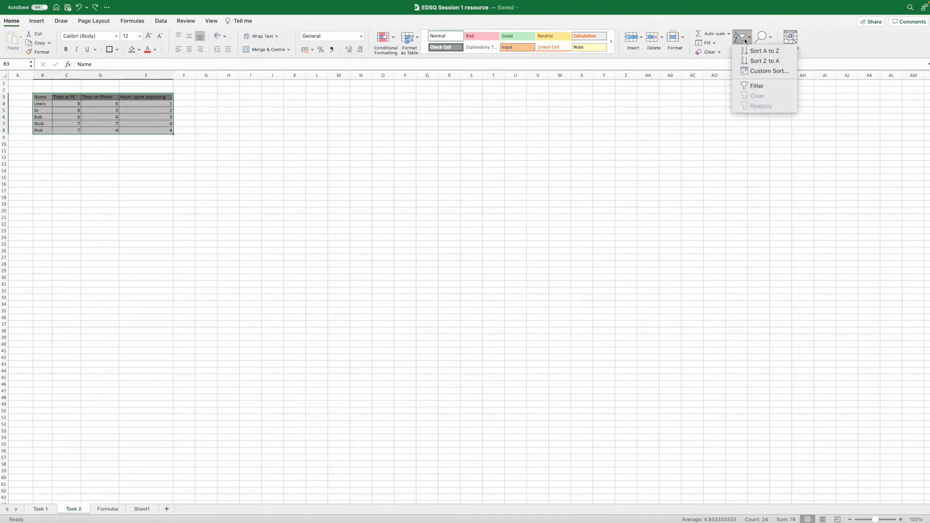
left_click(759, 87)
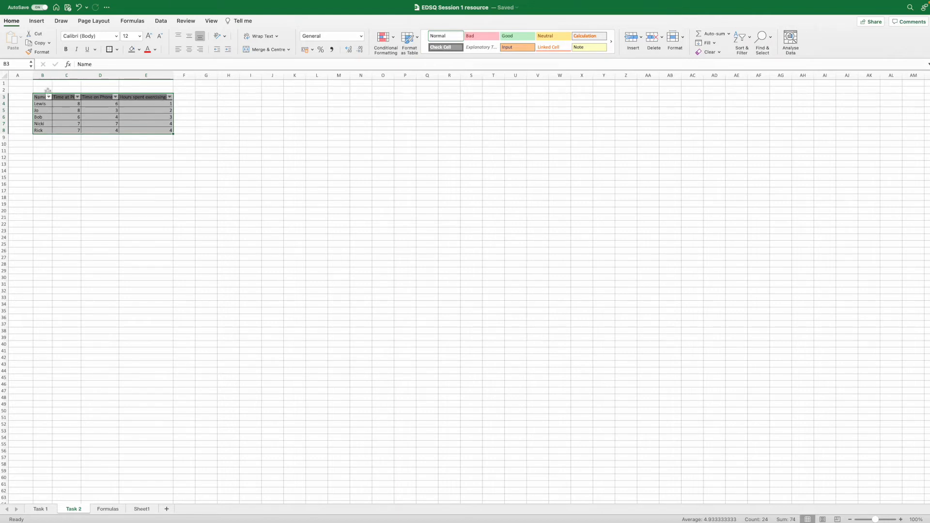
left_click_drag(52, 78, 182, 75)
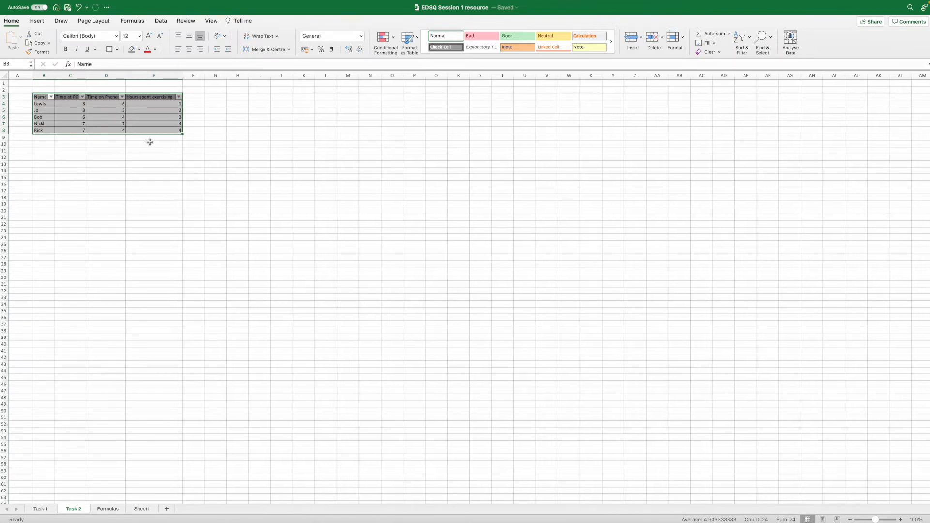
left_click(65, 192)
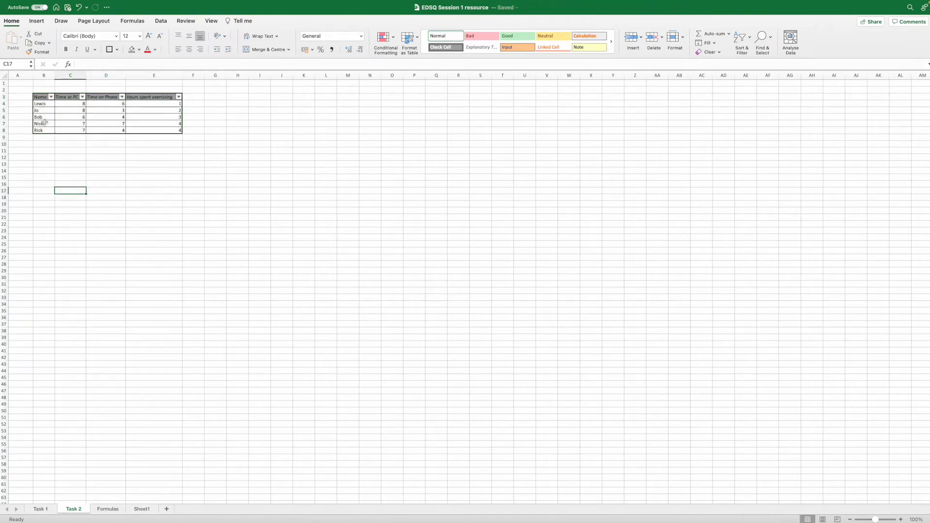
Exclude the first listed name through the Name column's filter, clear that filter, and close the filter options.
left_click(51, 97)
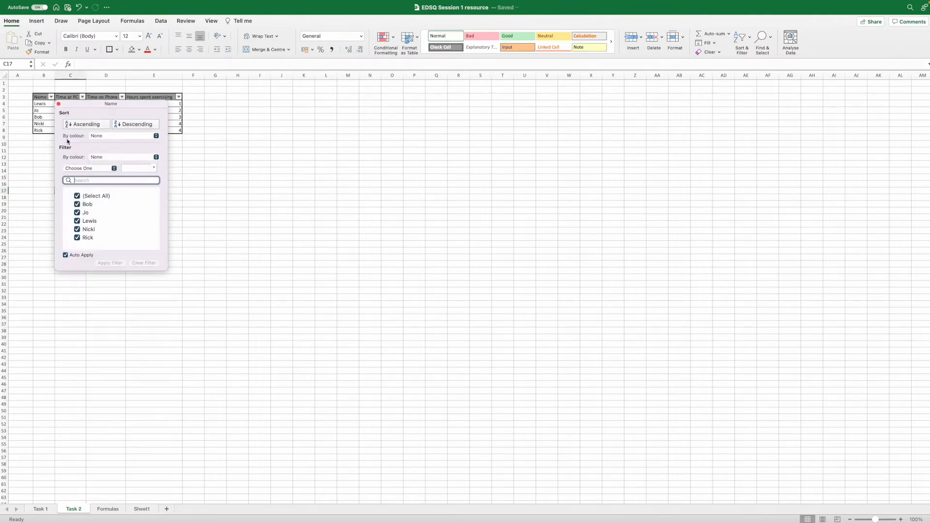
left_click(78, 205)
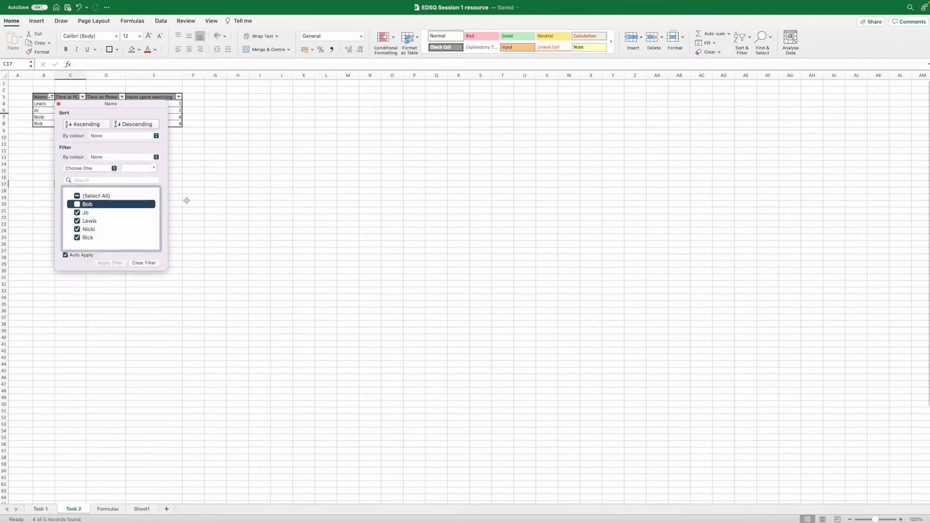
left_click(78, 212)
left_click(78, 213)
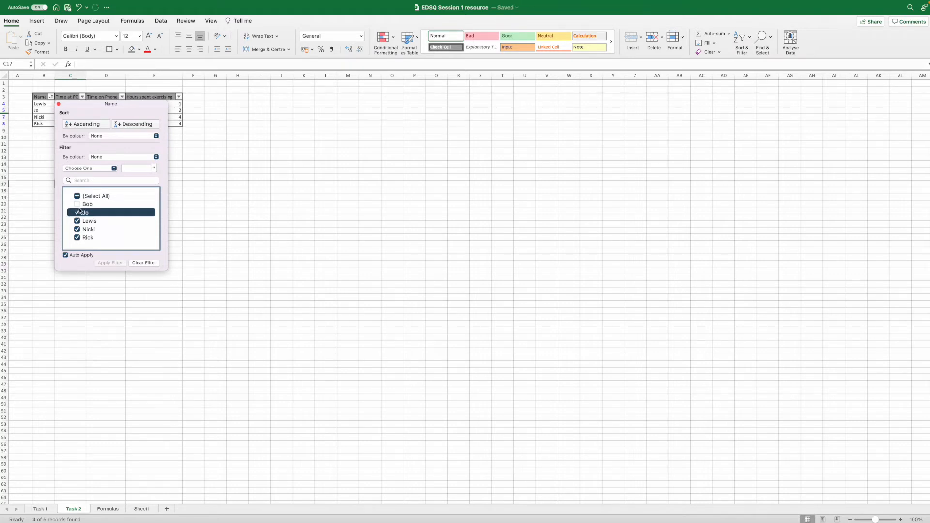
left_click(135, 263)
left_click(210, 180)
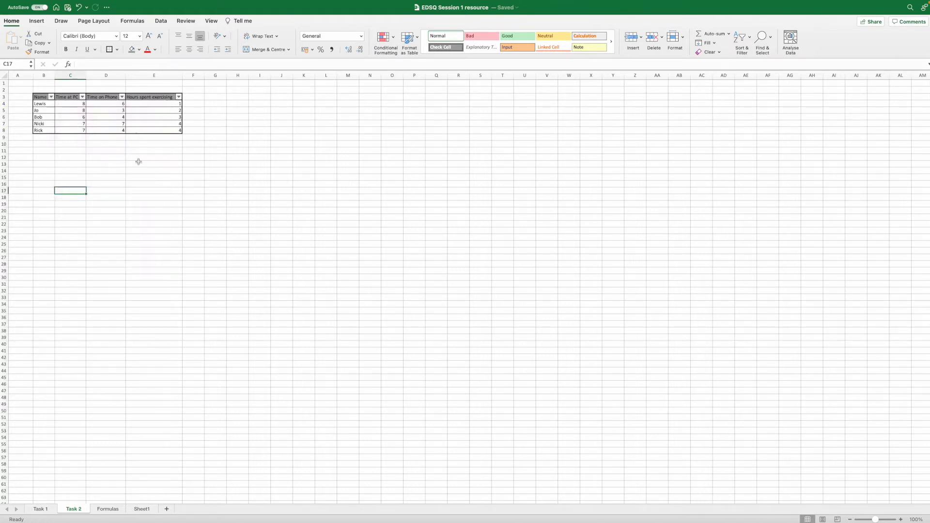
Switch to the PowerPoint slide show and advance from the Filtering slide to the Formulas slide.
mouse_move(723, 521)
left_click(661, 501)
left_click(660, 501)
left_click(385, 329)
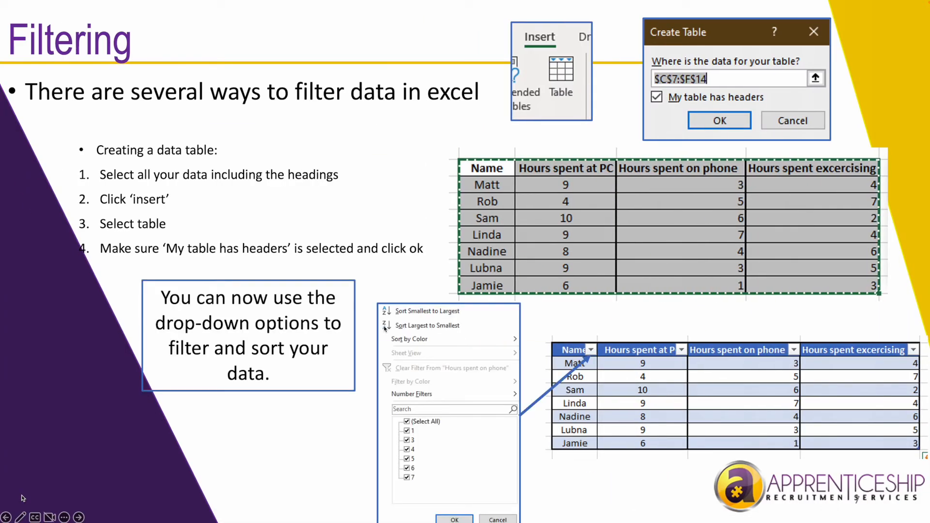
left_click(260, 395)
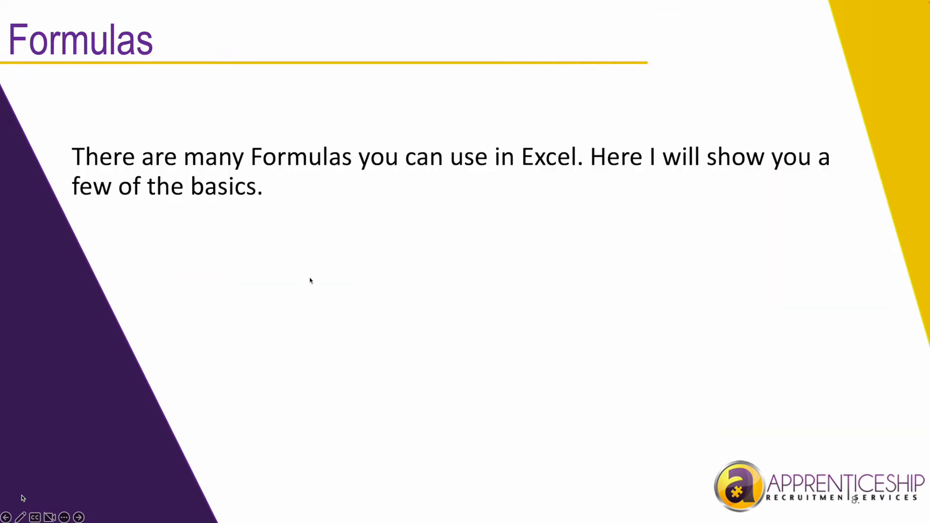
Switch back to the Excel workbook and open the Formulas worksheet.
mouse_move(632, 509)
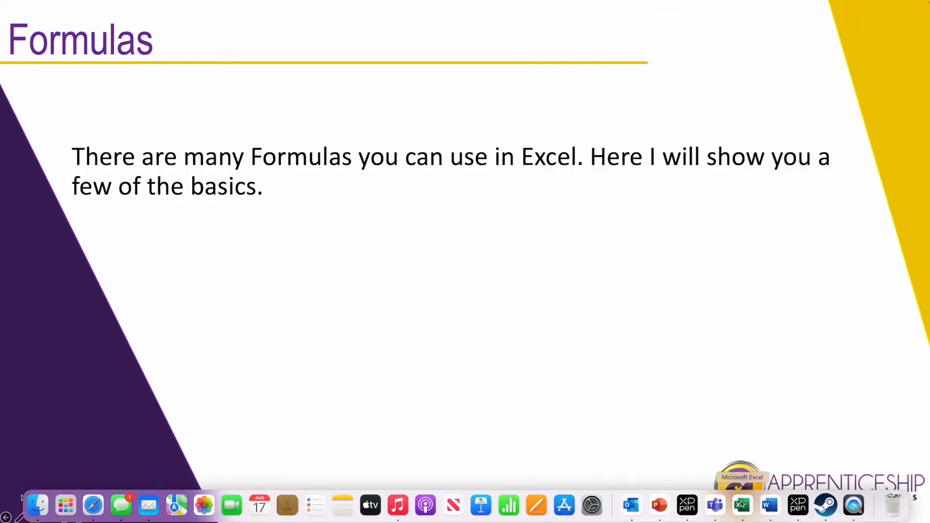
left_click(742, 507)
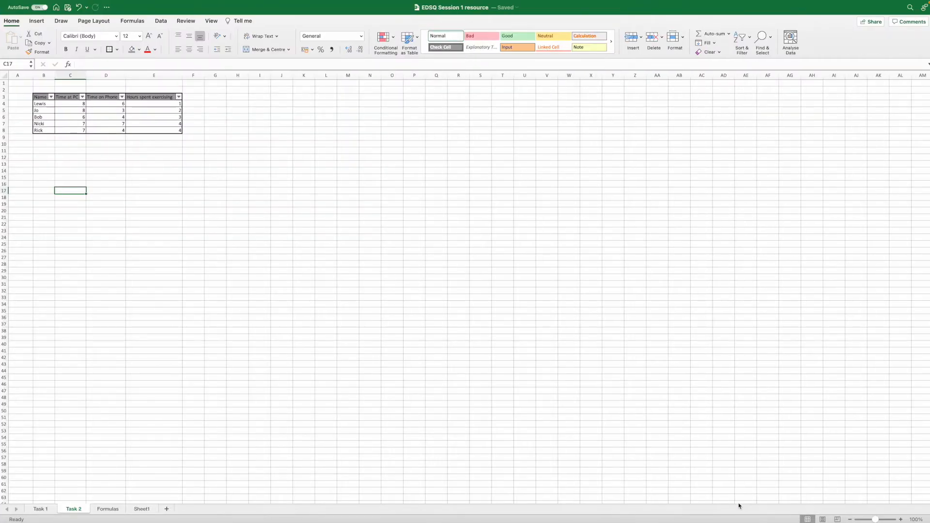
left_click(109, 509)
left_click_drag(320, 501, 178, 491)
left_click(149, 331)
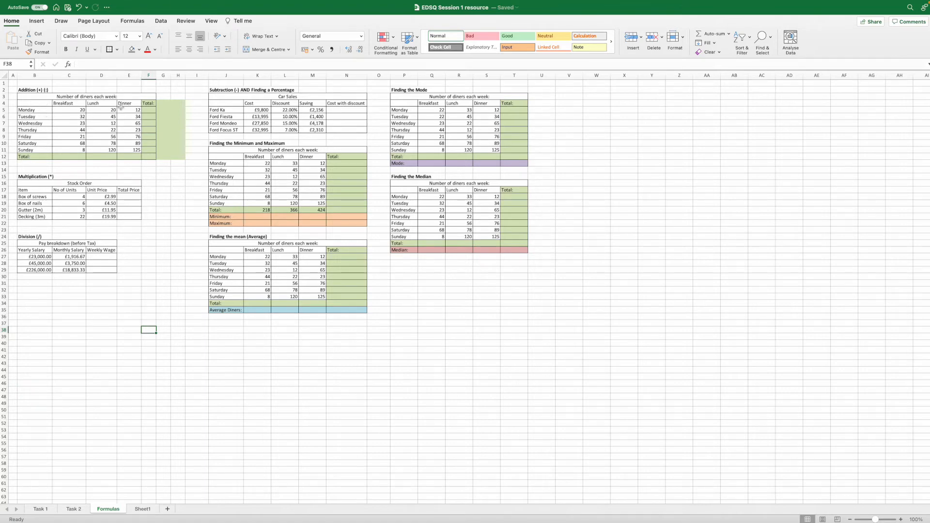
Total Monday's breakfast, lunch and dinner diners in F5 with the formula =C5+D5+E5.
left_click(148, 110)
left_click(112, 64)
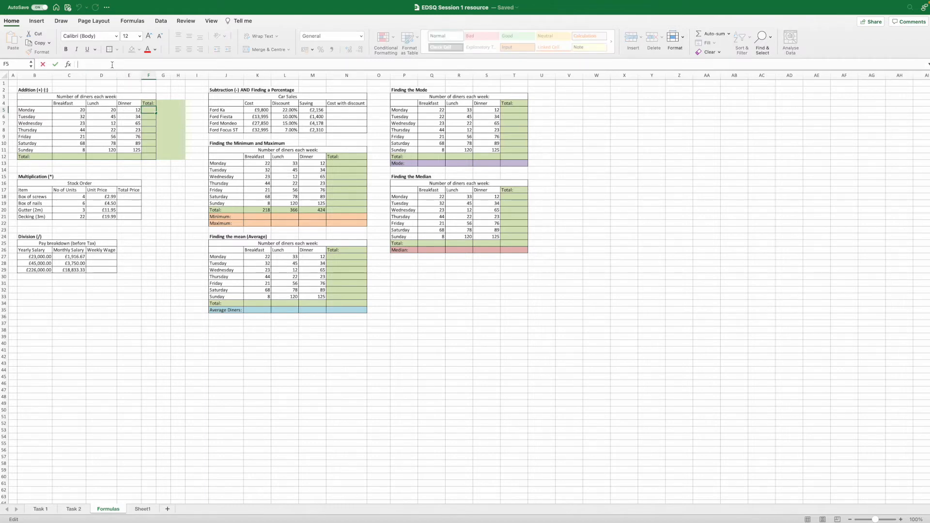
type("=")
left_click(80, 110)
type("+")
left_click(97, 110)
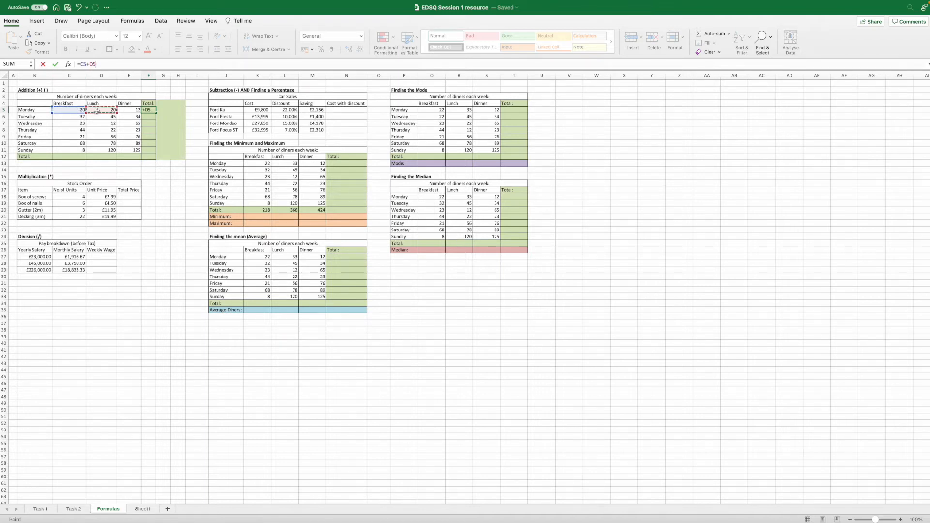
type("+")
left_click(127, 111)
key("Return")
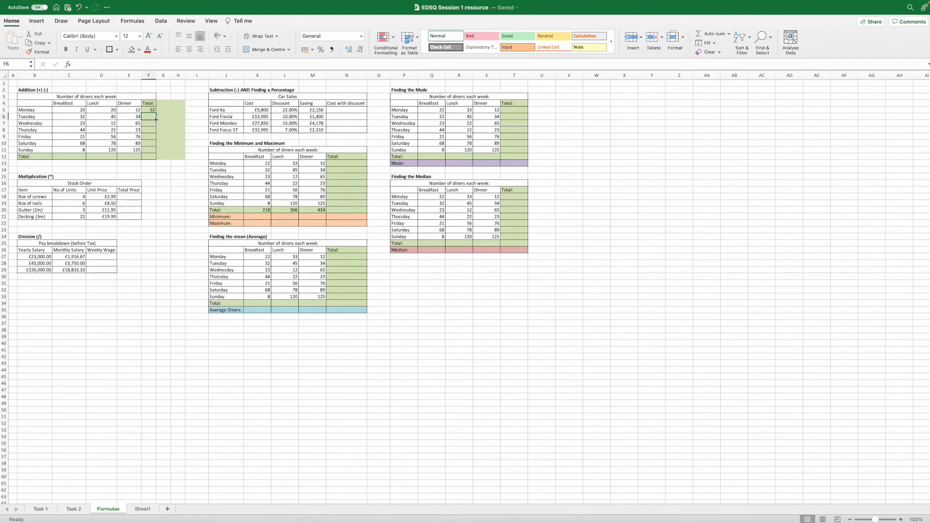
Replace the addition formula in F5 with =SUM(C5:E5) and reselect the cell to check its formula.
left_click(152, 110)
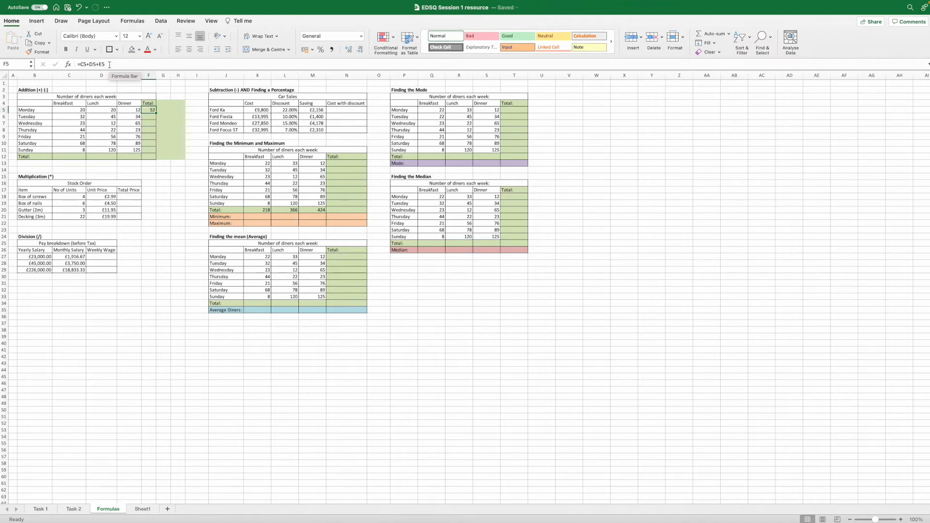
left_click_drag(110, 65, 64, 63)
key("BackSpace")
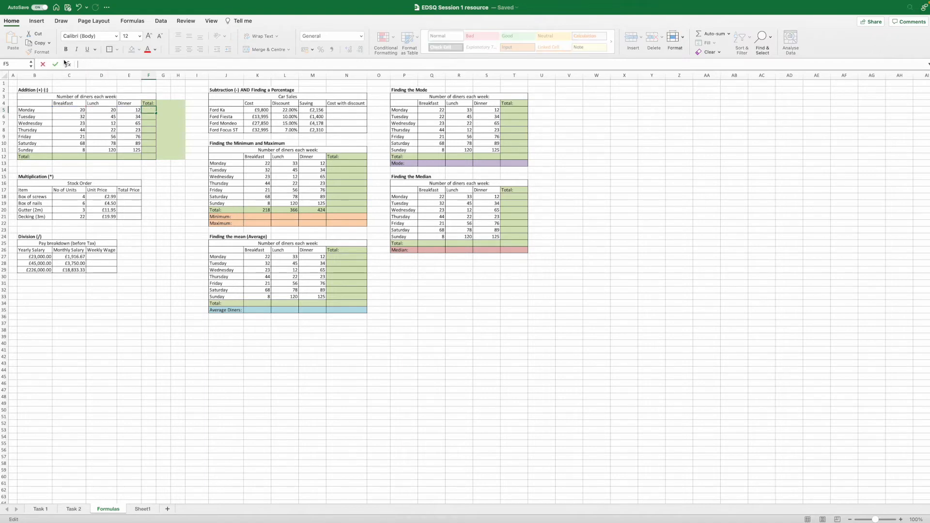
type("=sum")
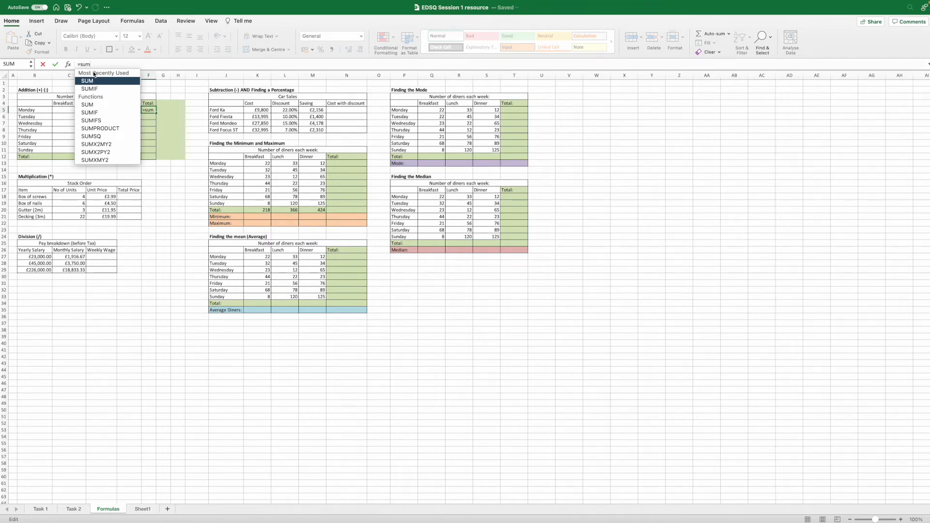
type("(")
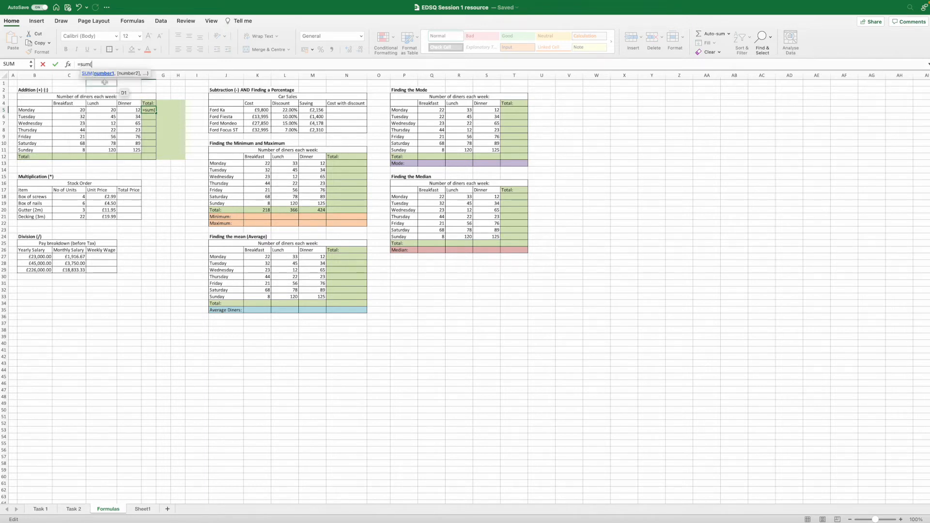
left_click_drag(73, 110, 126, 111)
key("Return")
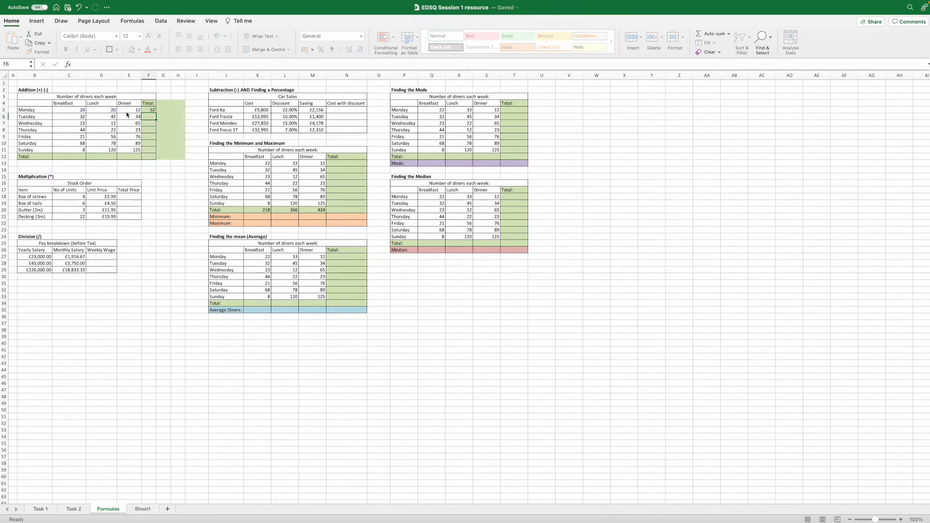
left_click(151, 110)
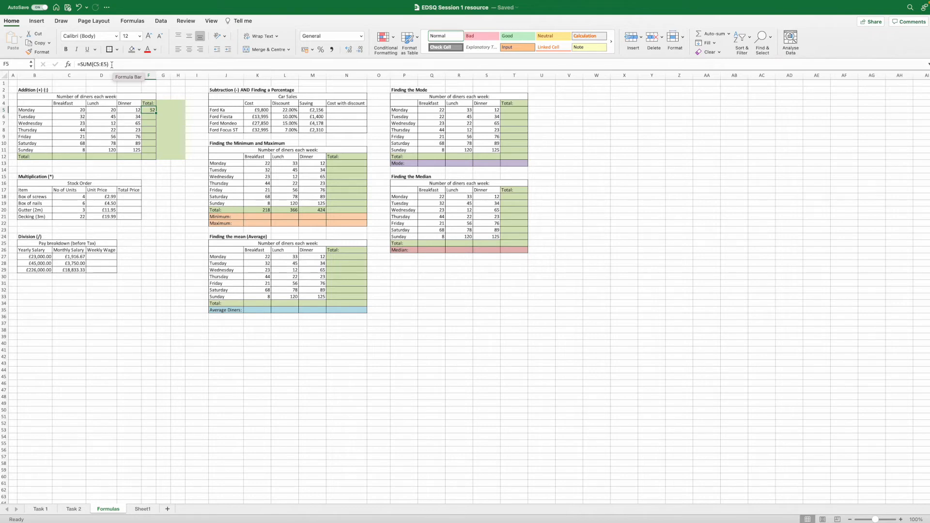
Total Tuesday's diners in F6 with a SUM of C6:E6, and fill Monday's SUM formula down through F11.
left_click(151, 117)
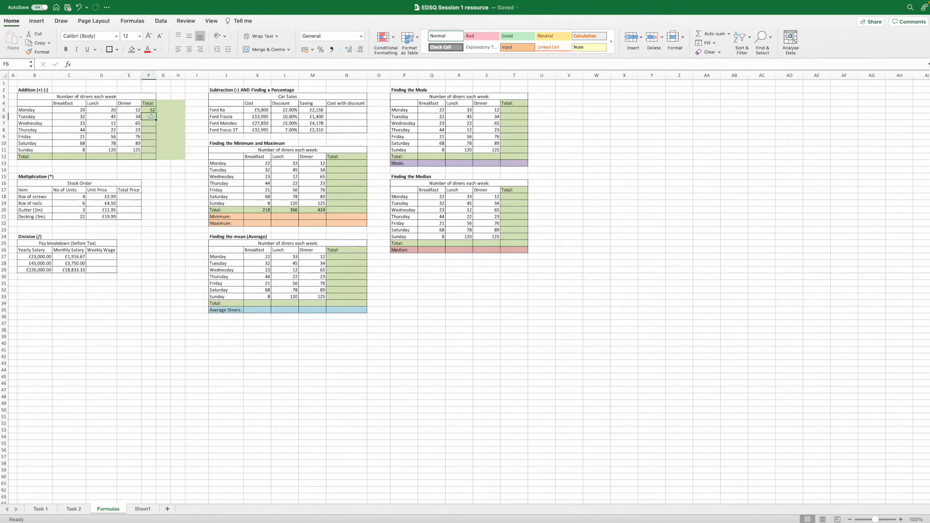
type("=sum")
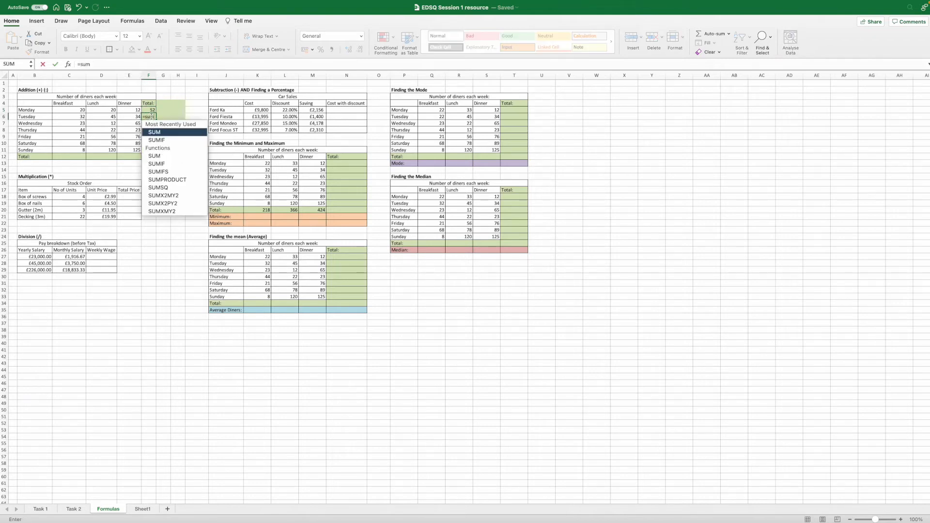
type("(")
left_click_drag(75, 117, 130, 120)
key("Return")
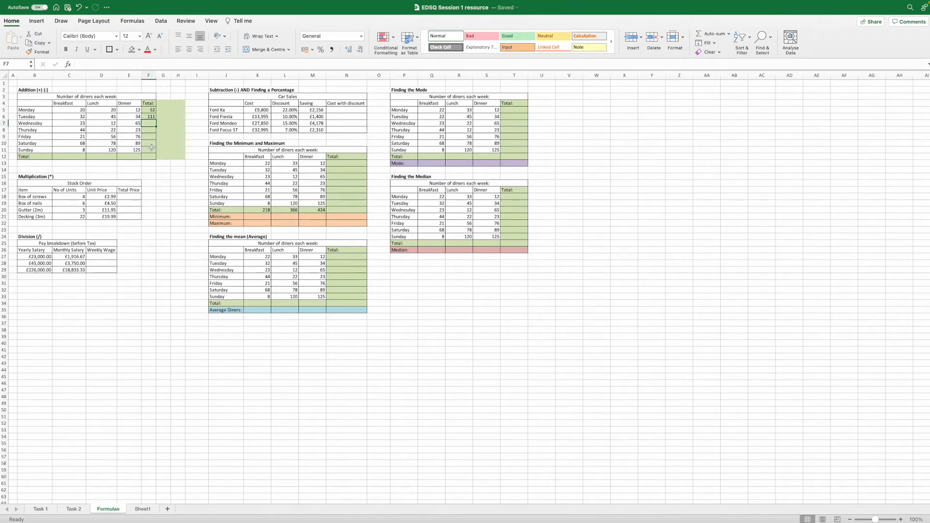
left_click(153, 111)
left_click_drag(156, 113, 152, 150)
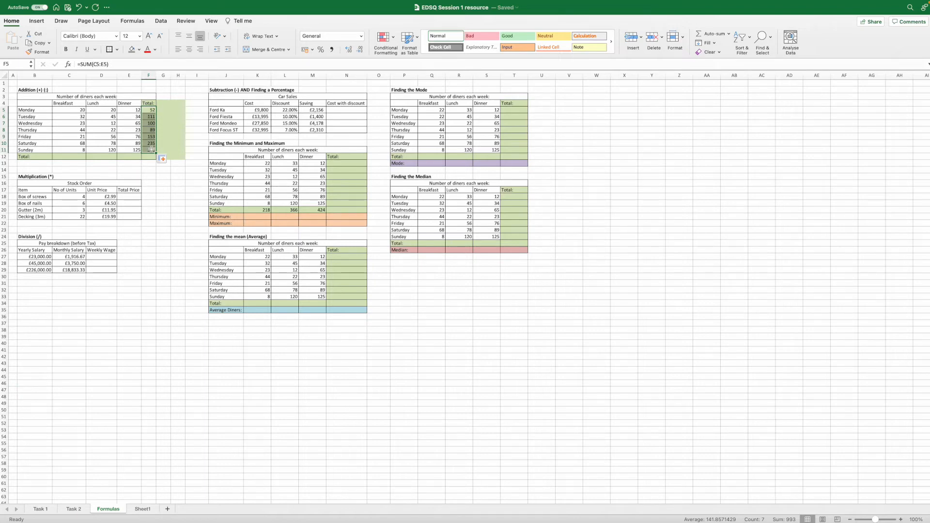
Total the Breakfast column in C12 with a SUM of C5:C11, and fill the formula across to E12.
left_click(83, 157)
type("=sum(")
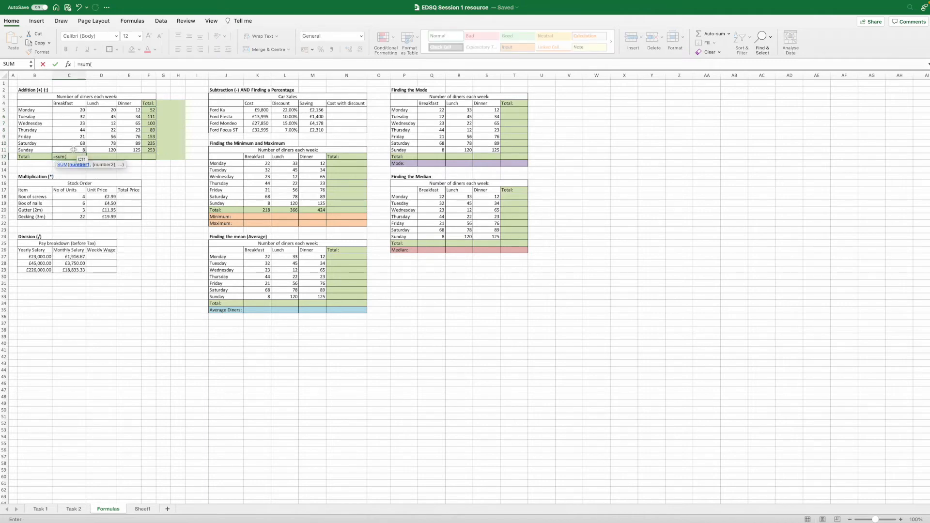
left_click_drag(73, 111, 77, 150)
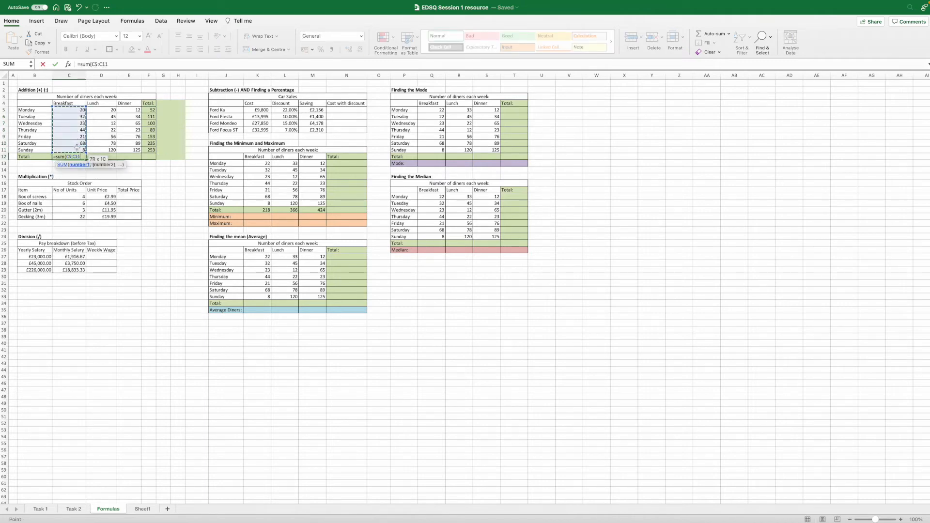
key("Return")
left_click(81, 156)
left_click_drag(86, 160, 138, 159)
left_click(165, 182)
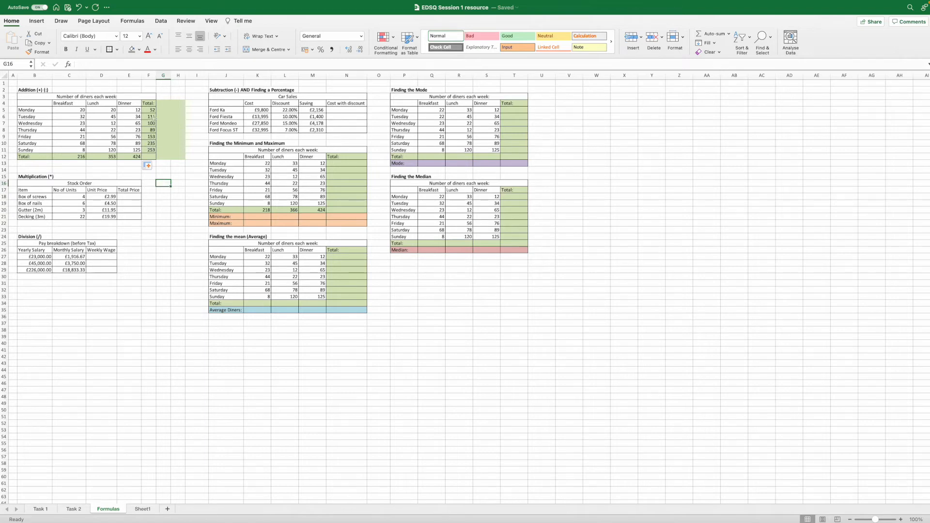
Clear the daily totals in F5:F11 and the meal totals in C12:E12 of the Addition table.
left_click_drag(152, 109, 151, 150)
key("Delete")
left_click_drag(73, 156, 135, 156)
key("Delete")
Total Monday's diners in F5 with AutoSum over C5:E5, fill the formula down to F11, and select C12.
left_click(150, 110)
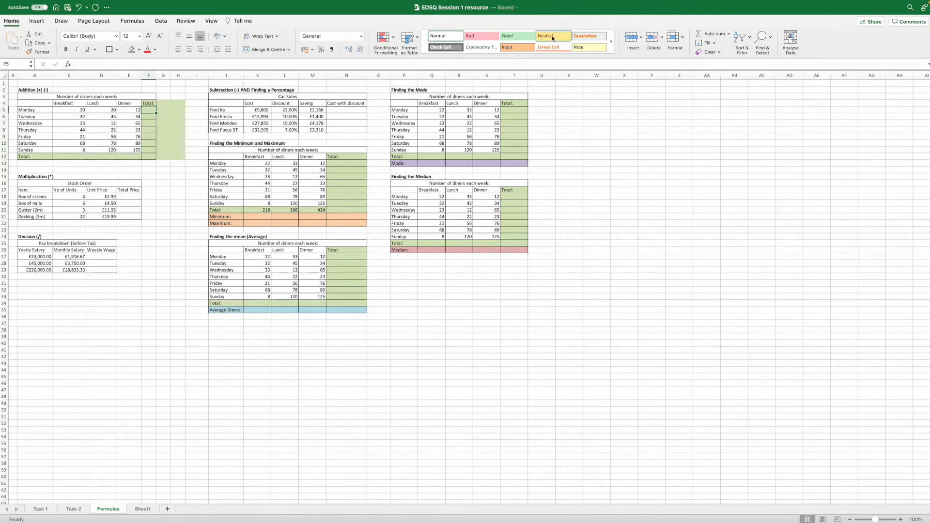
left_click(711, 34)
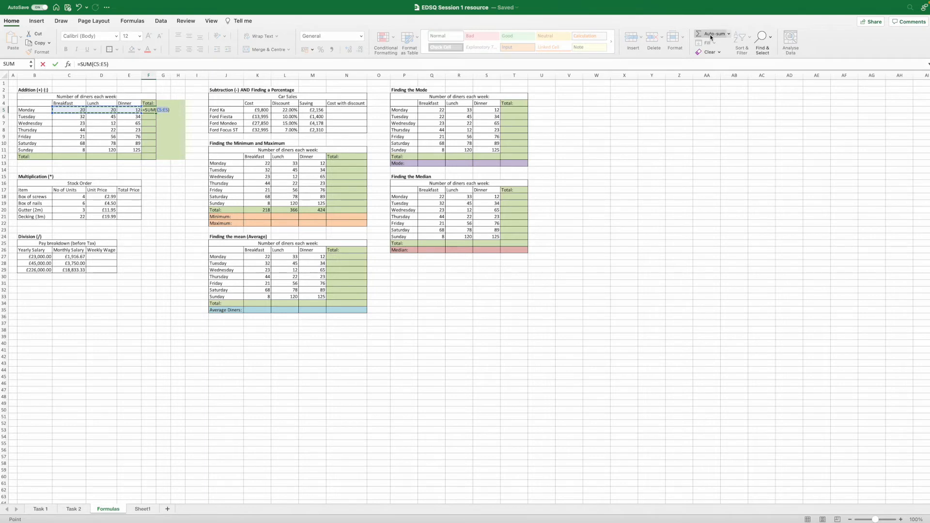
key("Return")
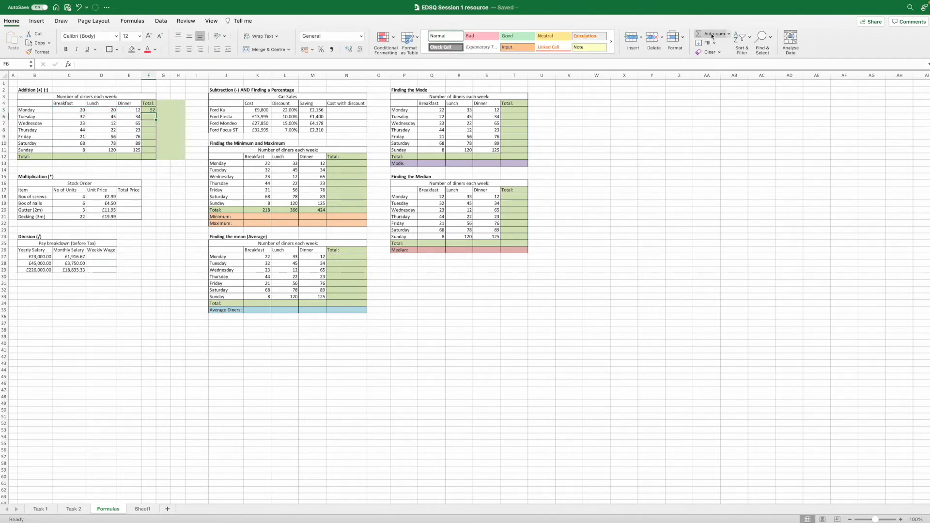
left_click(150, 111)
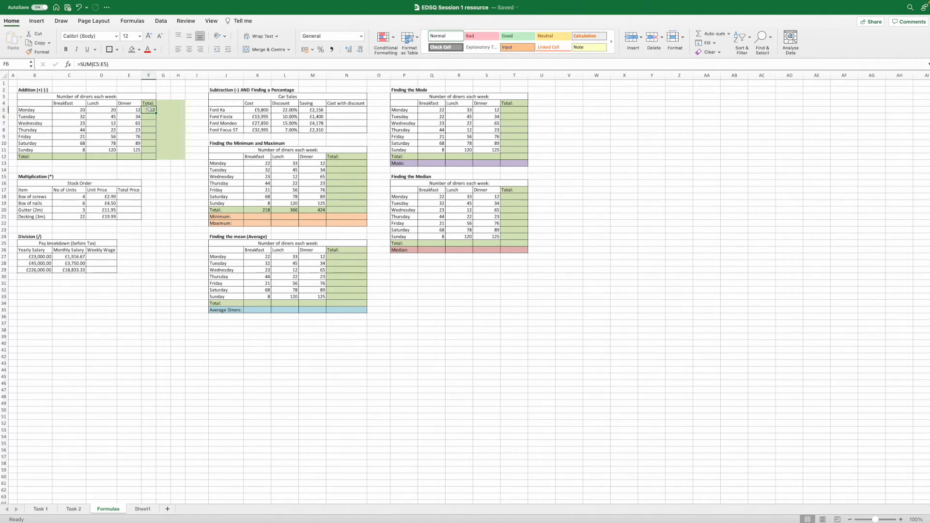
left_click_drag(156, 113, 149, 153)
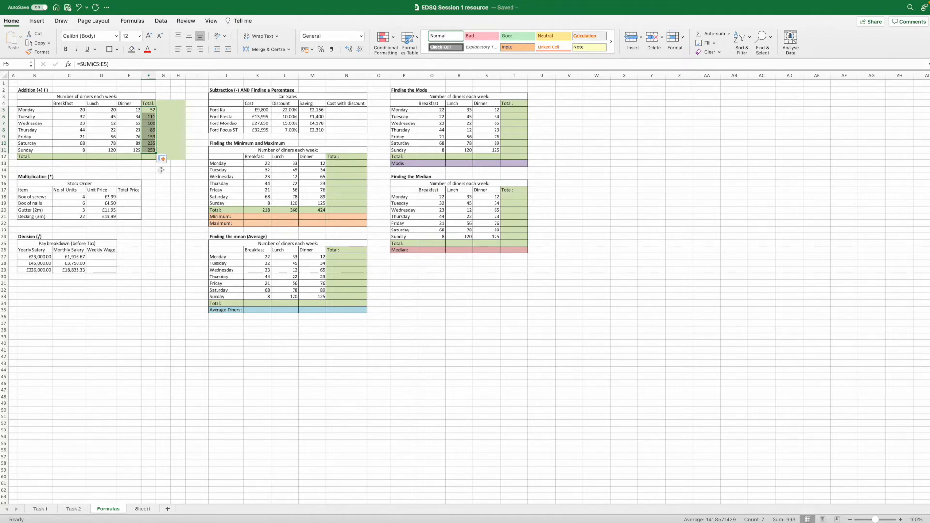
left_click(78, 156)
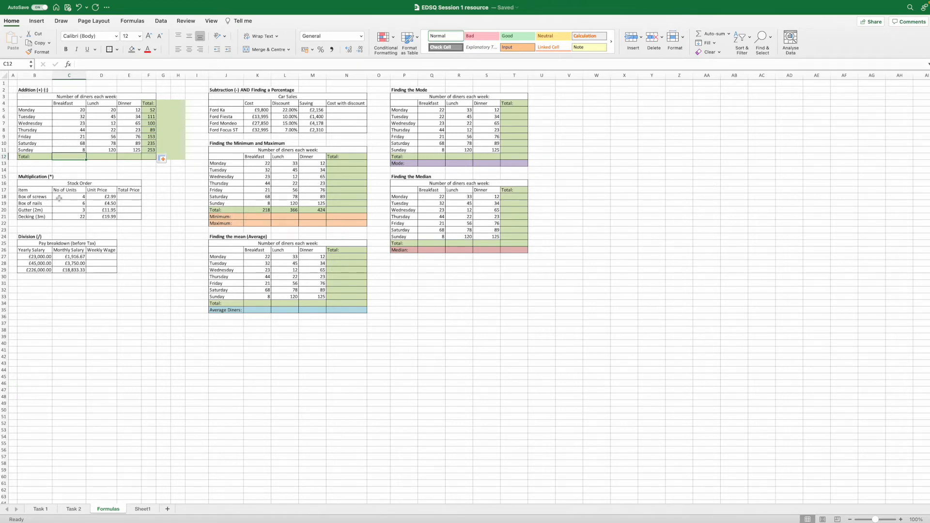
Calculate the total price for the box of screws in E18 with the formula =C18*D18.
left_click(128, 196)
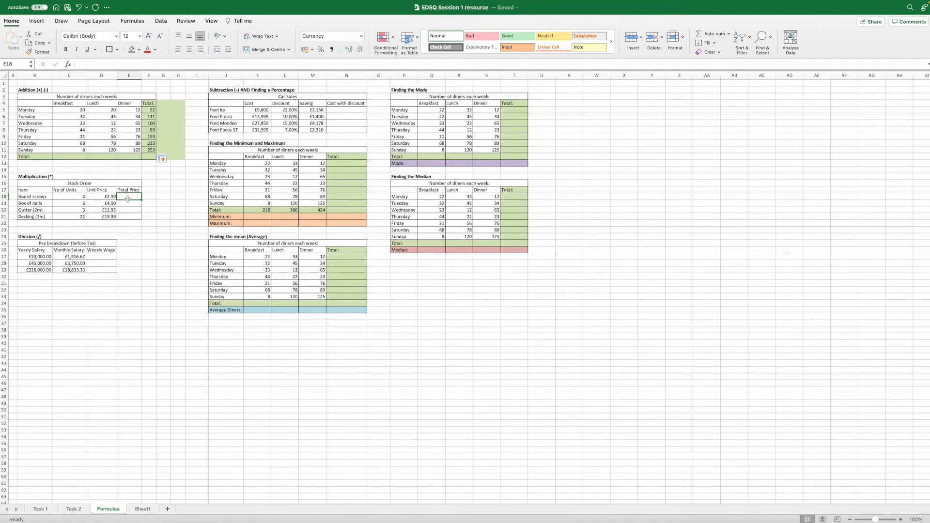
type("=")
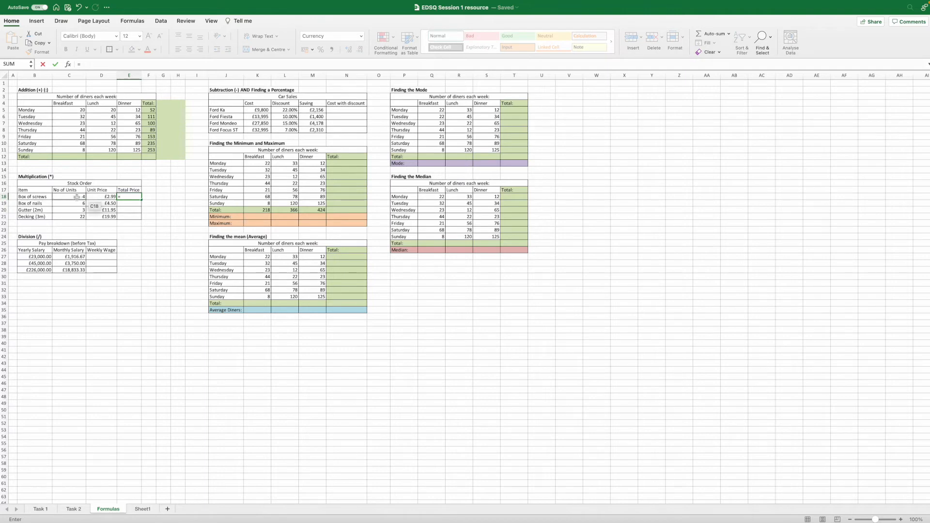
left_click(77, 197)
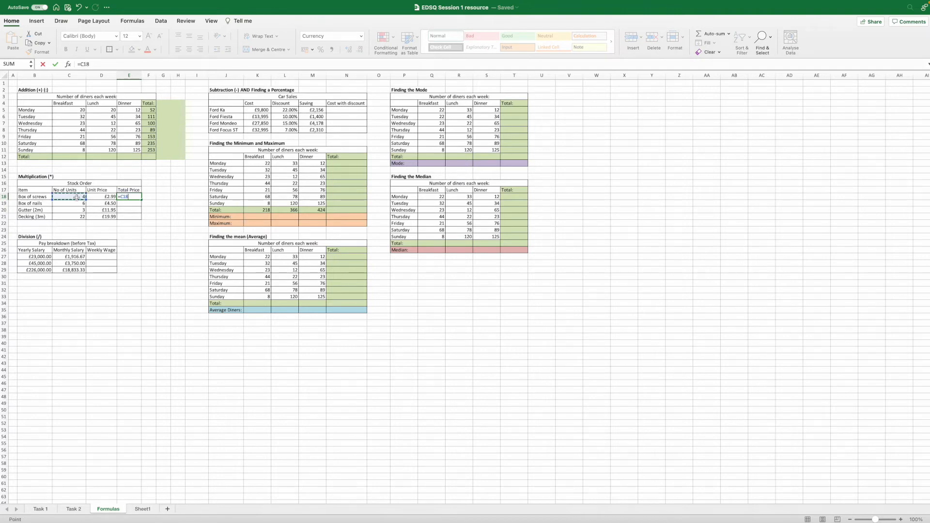
type("*")
left_click(105, 197)
key("Return")
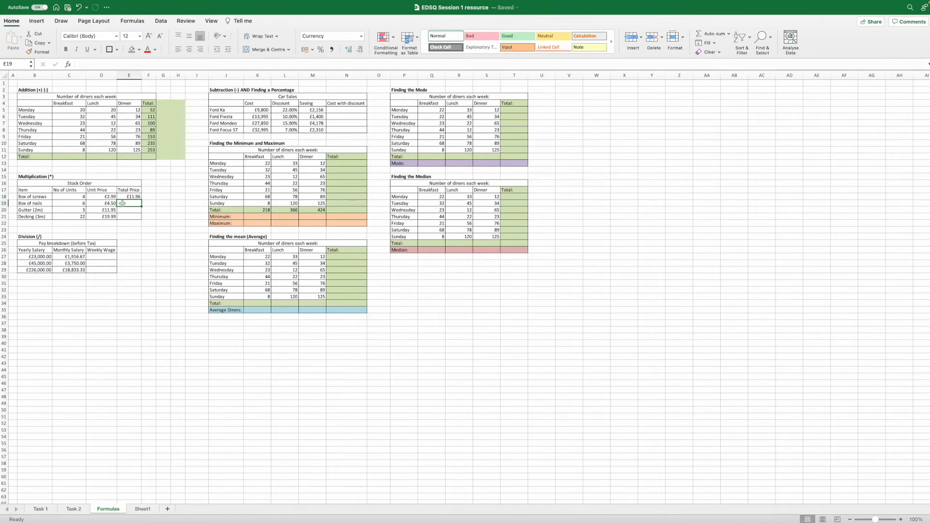
Review the formula in E18 and fill it down to E21 to price the remaining stock items.
left_click(125, 196)
left_click_drag(77, 65, 113, 64)
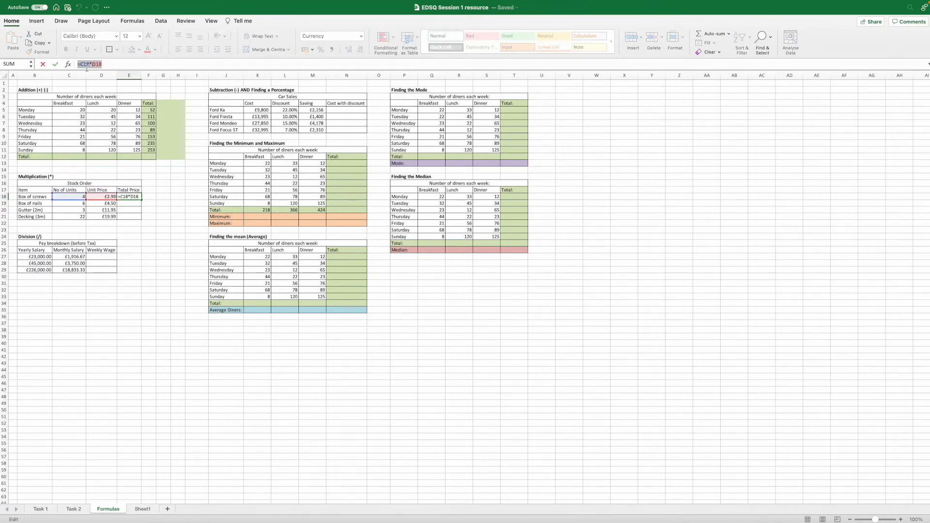
left_click(128, 64)
key("Return")
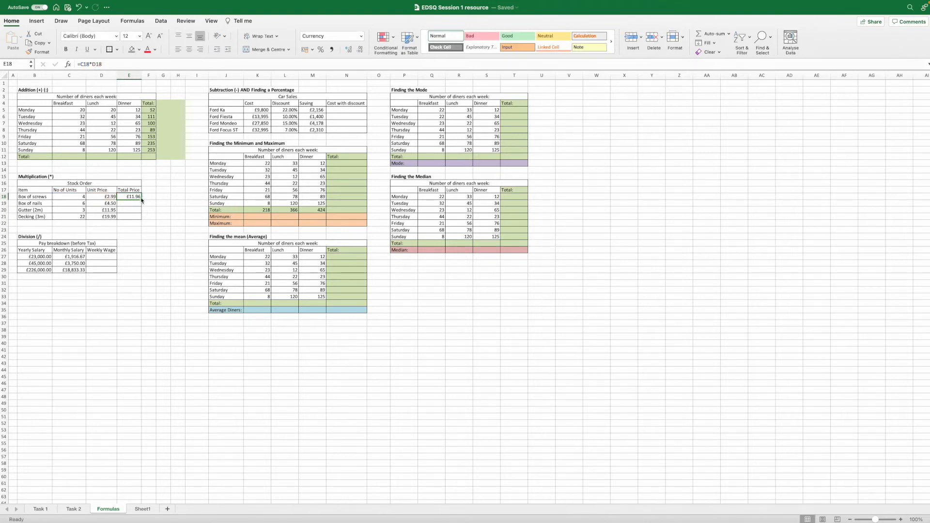
left_click_drag(142, 200, 141, 219)
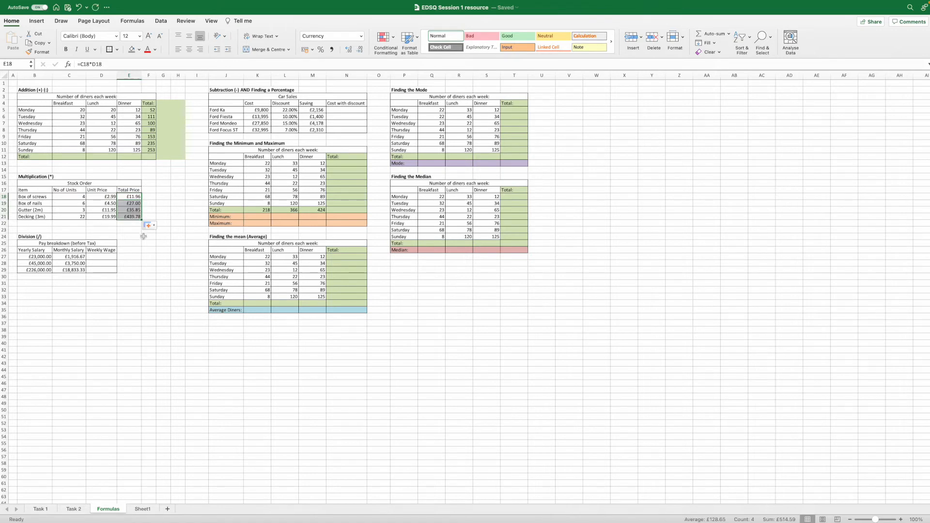
left_click(138, 237)
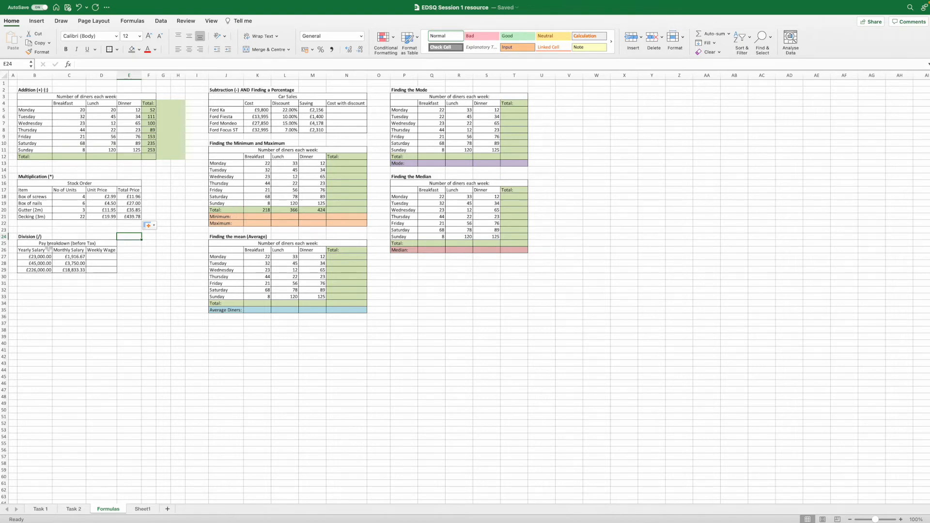
Calculate the weekly wage for the first yearly salary in D27 with the formula =B27/52.
left_click(110, 256)
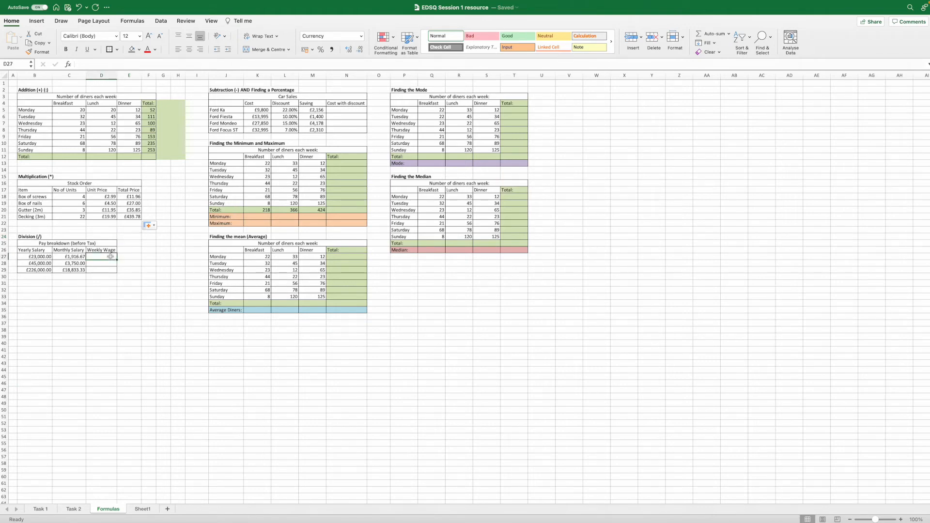
type("=")
left_click(46, 257)
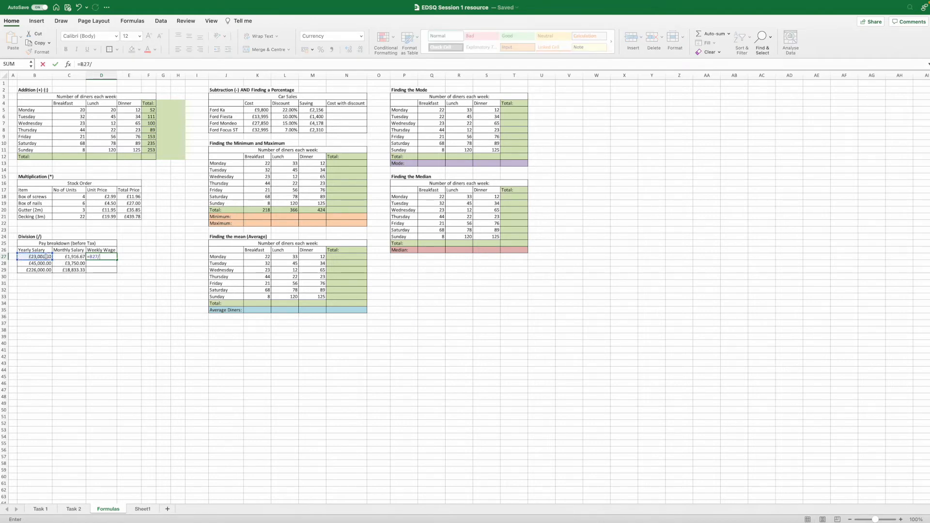
type("/52")
key("Return")
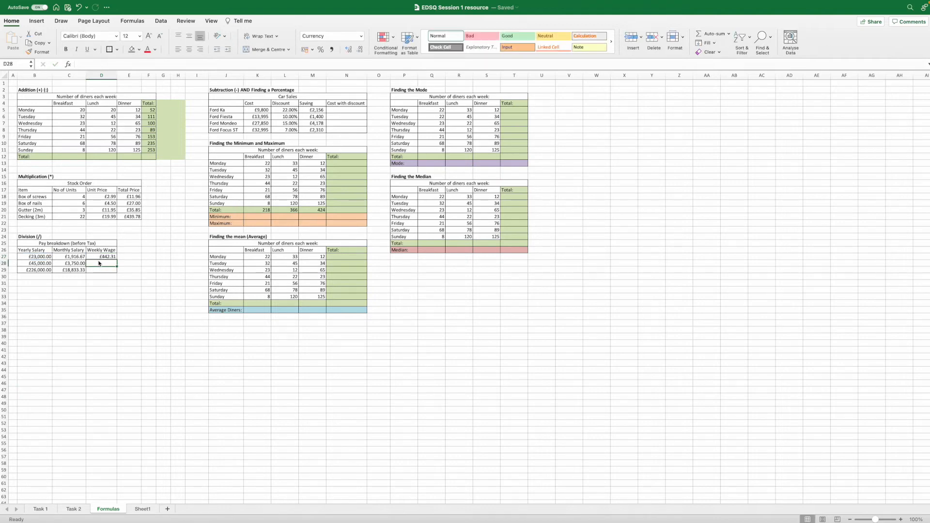
Fill the weekly wage formula from D27 down to D29 and check the formula in D29.
left_click(107, 257)
left_click_drag(117, 260, 95, 284)
left_click(79, 277)
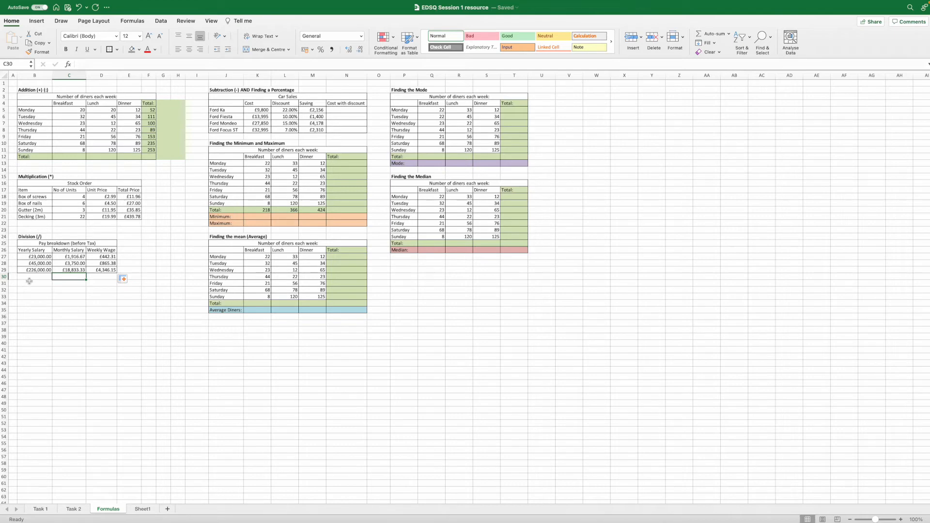
scroll(104, 272, "right", 1)
left_click(104, 270)
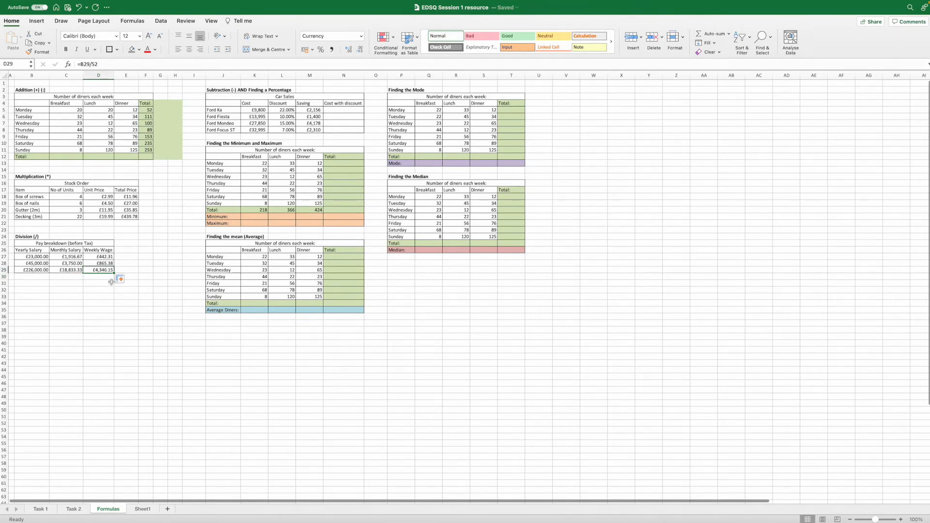
scroll(112, 276, "left", 1)
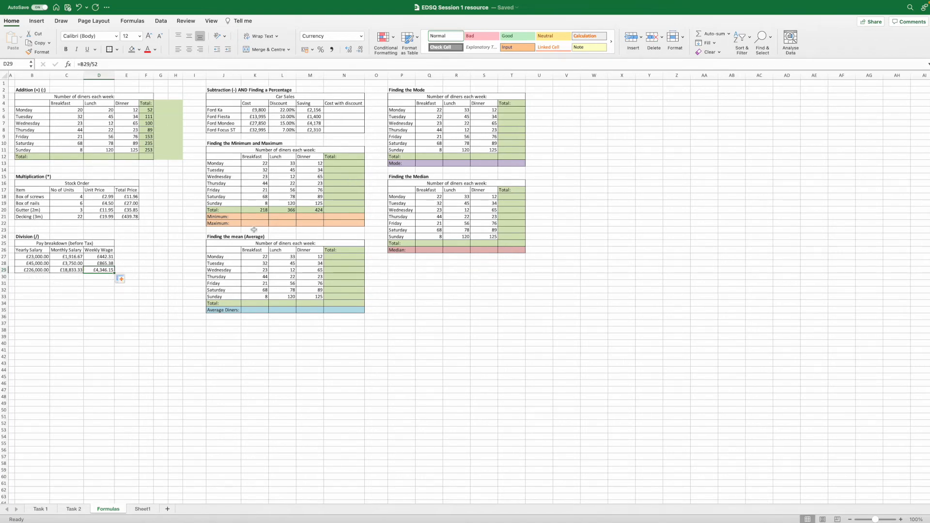
Look over the car discount percentages and clear the existing Saving values in M5:M8 of the Car Sales table.
scroll(213, 164, "down", 2)
scroll(213, 165, "up", 2)
left_click(290, 111)
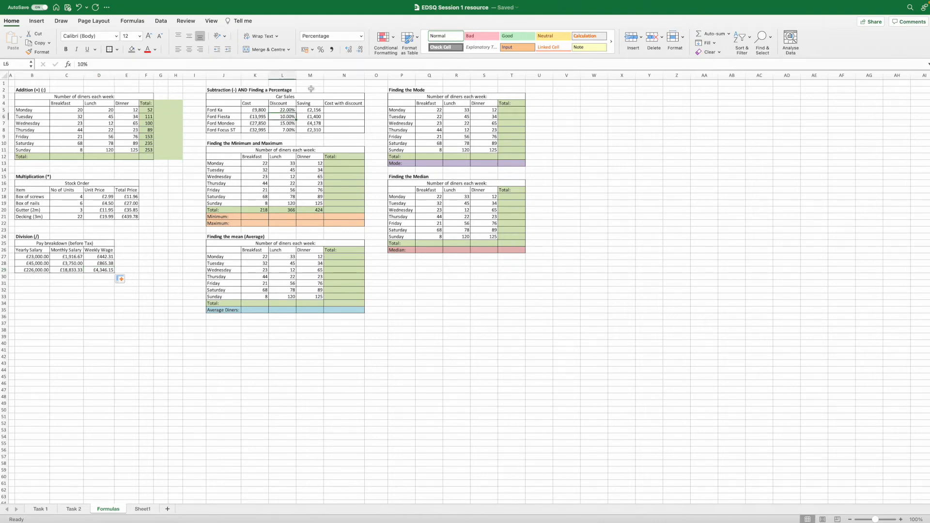
left_click(293, 122)
left_click(289, 130)
left_click(316, 110)
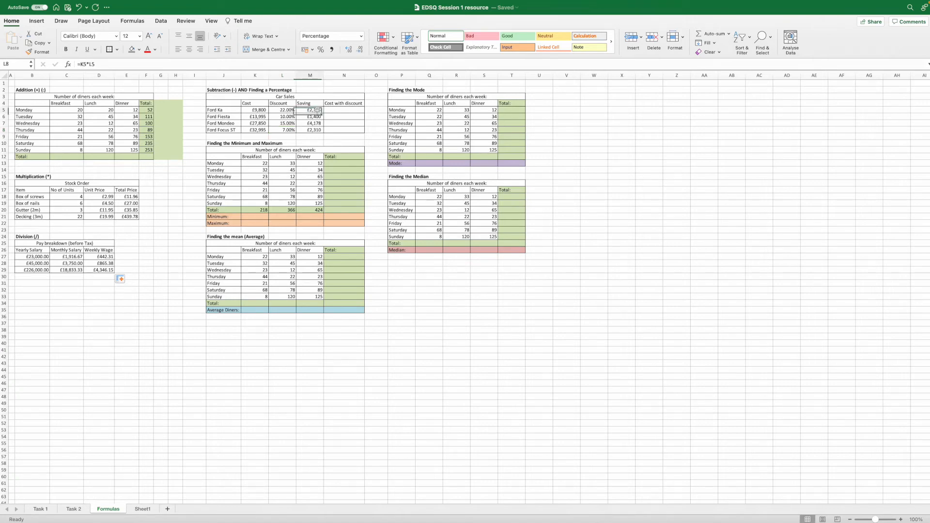
left_click(319, 130, "shift")
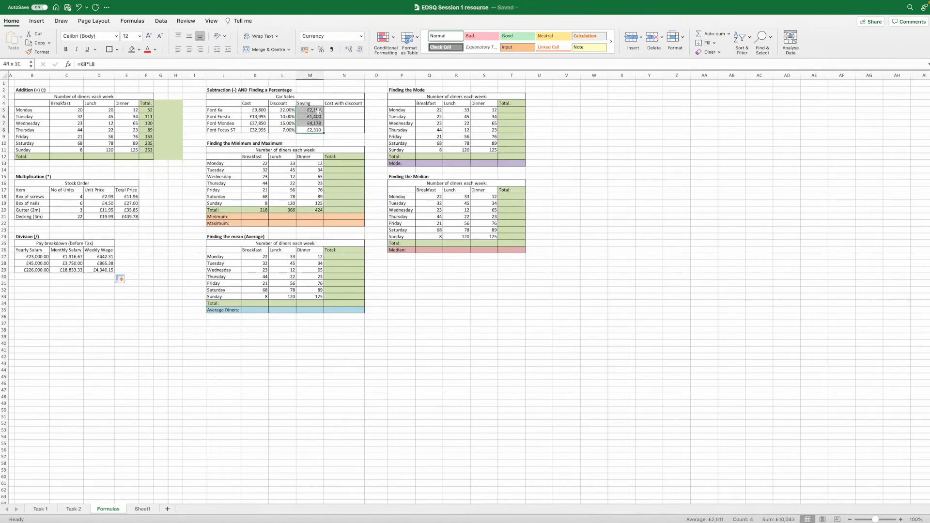
key("Delete")
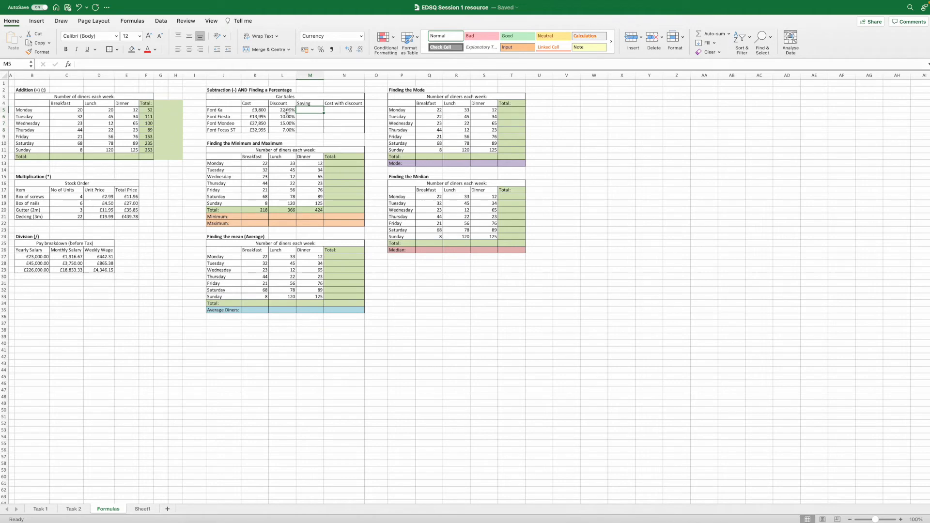
Calculate the Ford Ka's saving in M5 with the formula =K5*L5.
type("=")
left_click(258, 110)
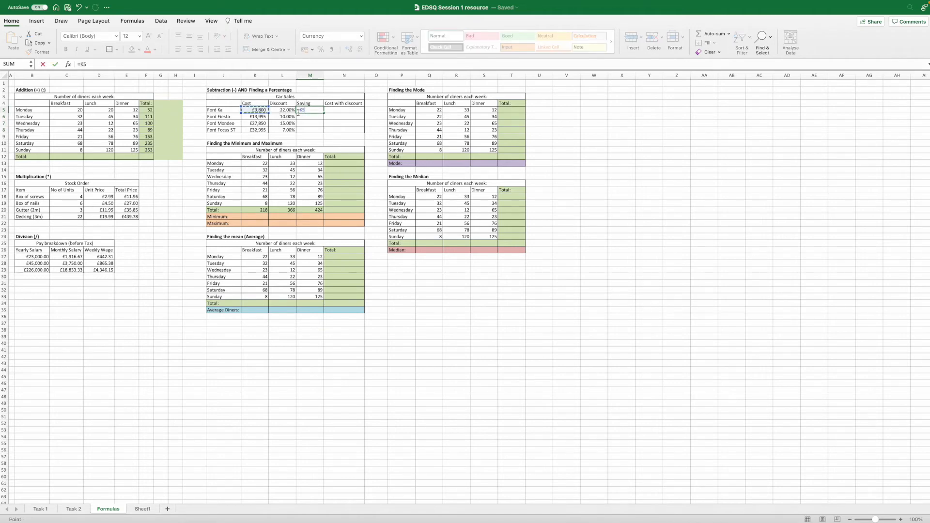
type("*")
left_click(291, 110)
key("Return")
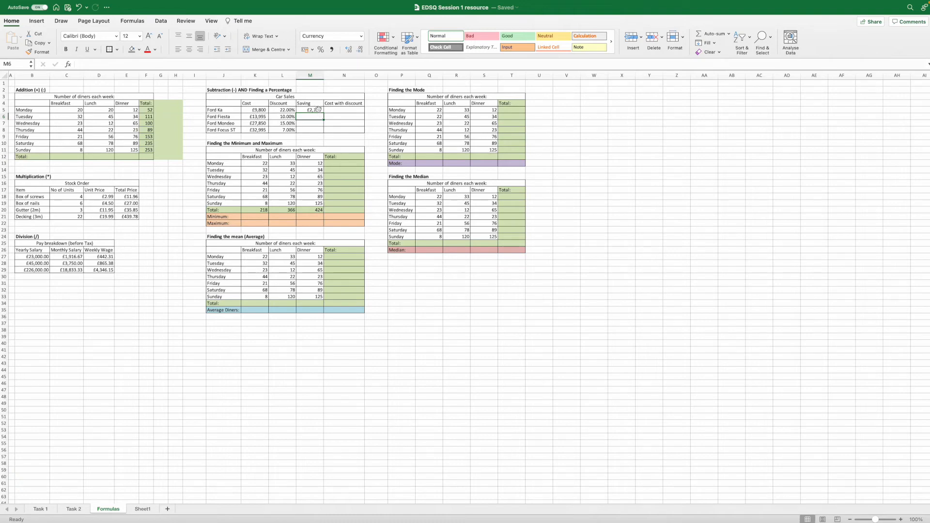
Calculate the Ford Ka's cost with discount in N5 with the formula =K5-M5.
left_click(339, 111)
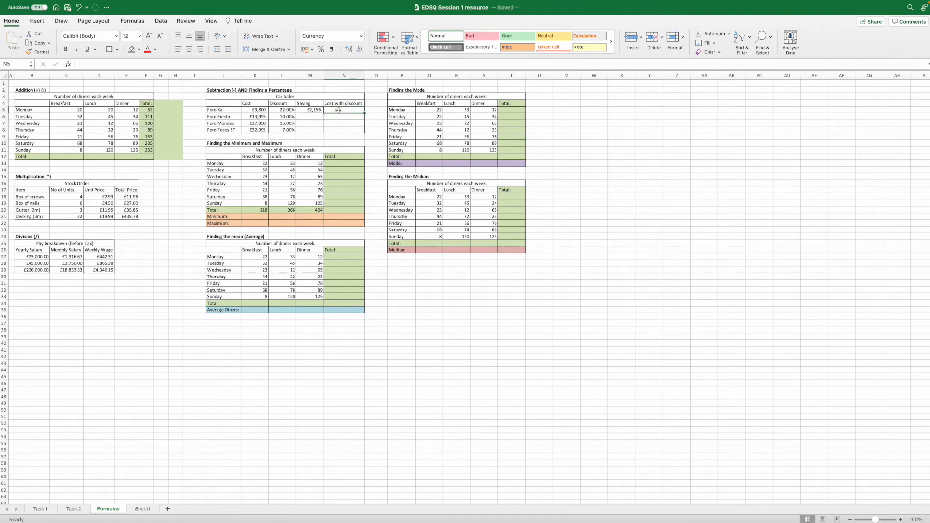
type("=")
left_click(262, 110)
type("-")
left_click(311, 111)
key("Return")
Fill the Saving and Cost with discount formulas down to row 8 for the other cars.
left_click(319, 110)
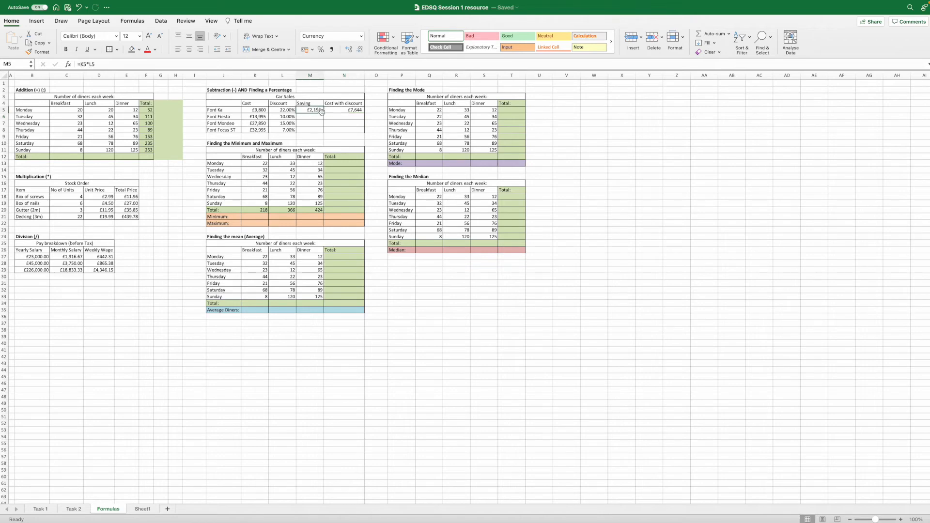
left_click_drag(322, 113, 363, 132)
left_click(361, 111)
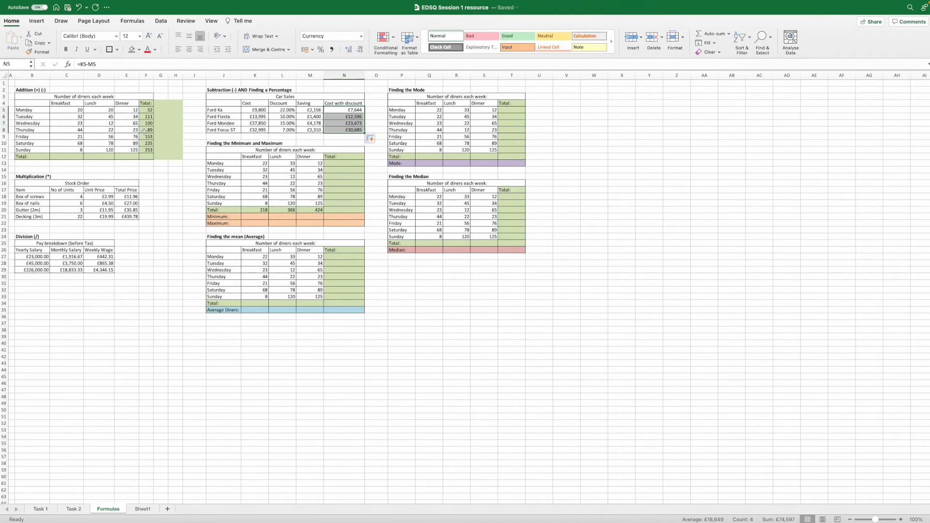
Find the minimum Breakfast diners in K21 with MIN over K13:K19, and fill the formula across to M21.
left_click(247, 218)
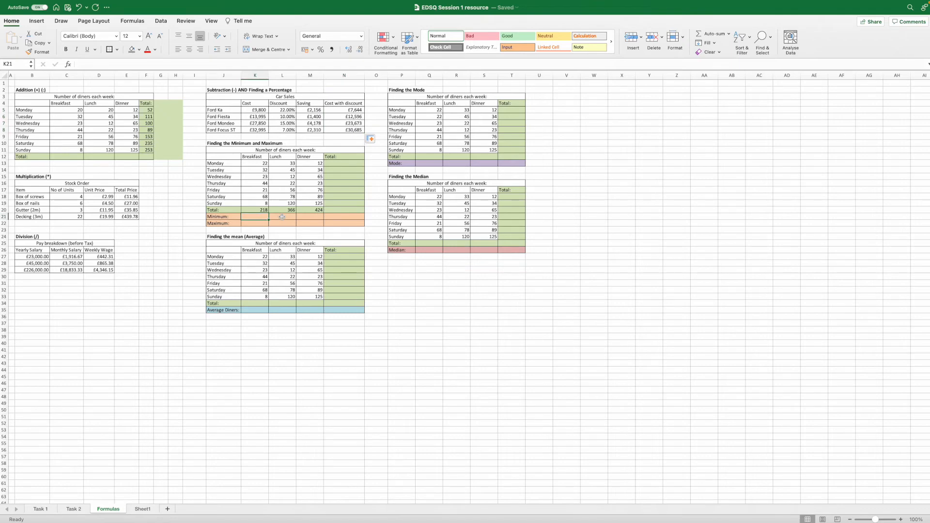
type("=min")
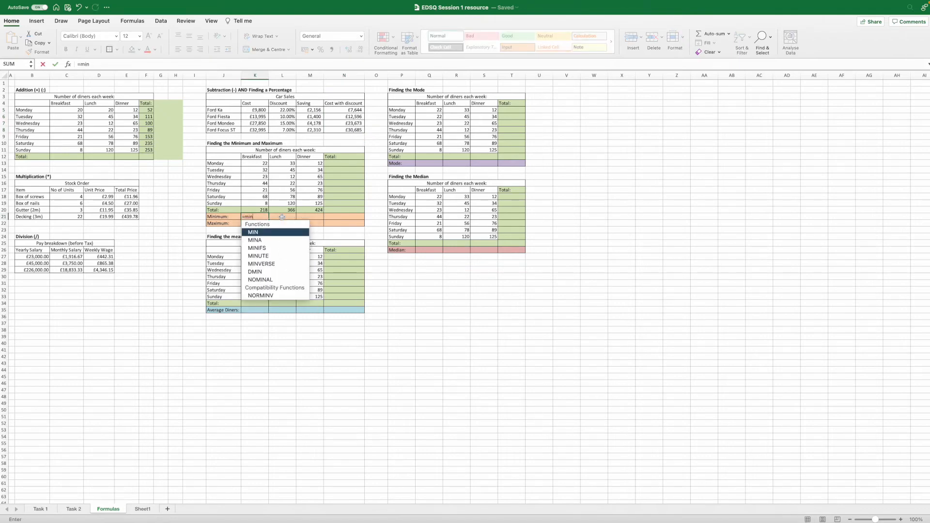
type("(")
left_click_drag(254, 164, 260, 204)
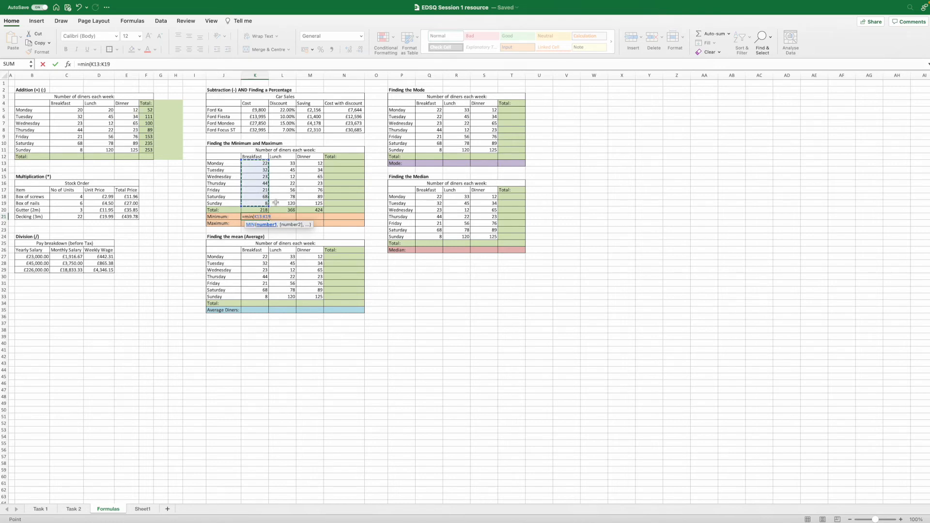
key("Return")
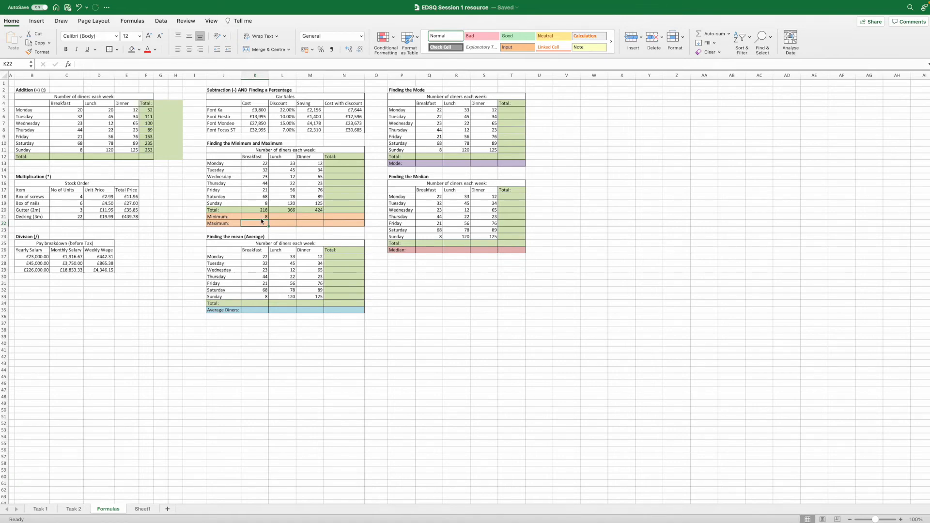
left_click(262, 217)
left_click_drag(268, 220, 317, 219)
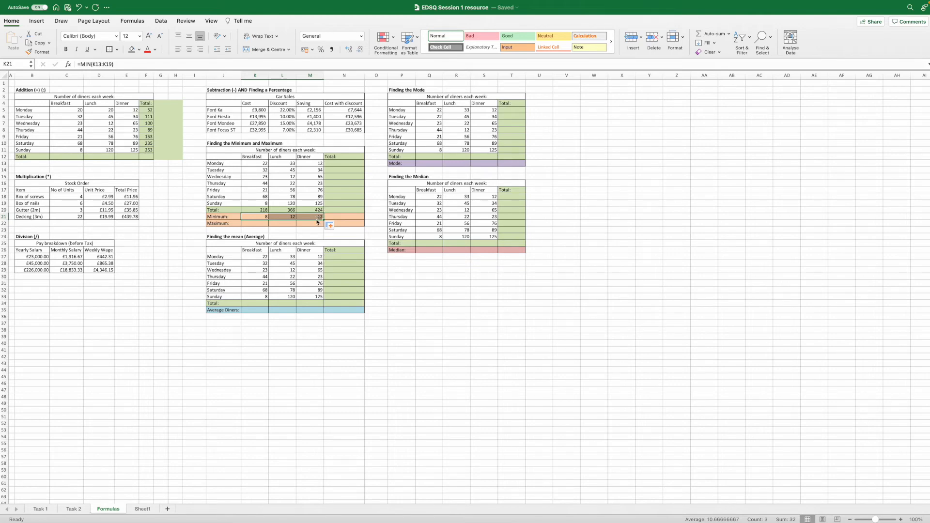
Find the maximum Breakfast diners in K22 with MAX over K13:K19, and fill the formula across to M22.
left_click(263, 225)
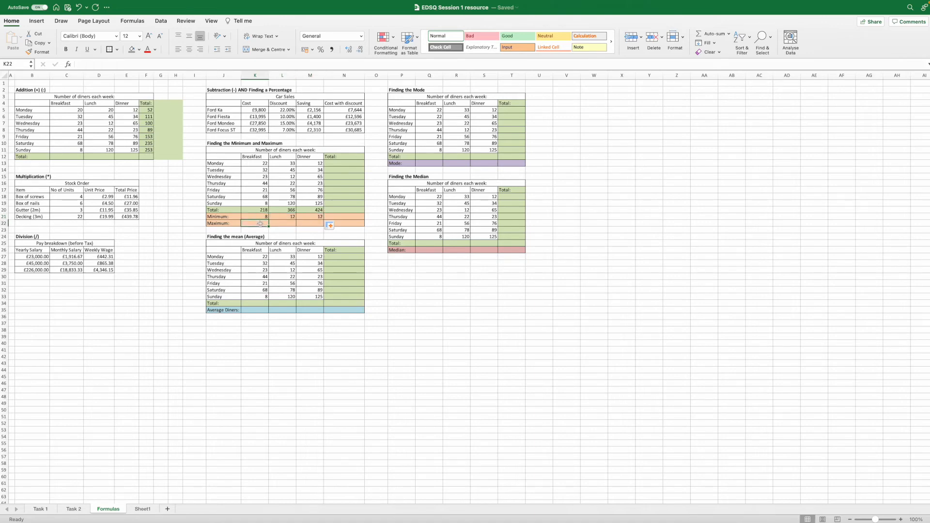
type("=Max")
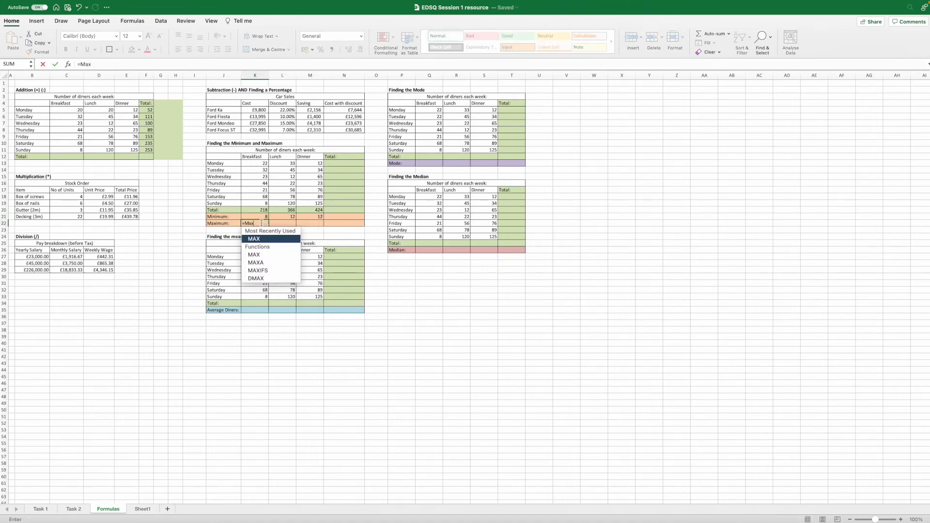
type("(")
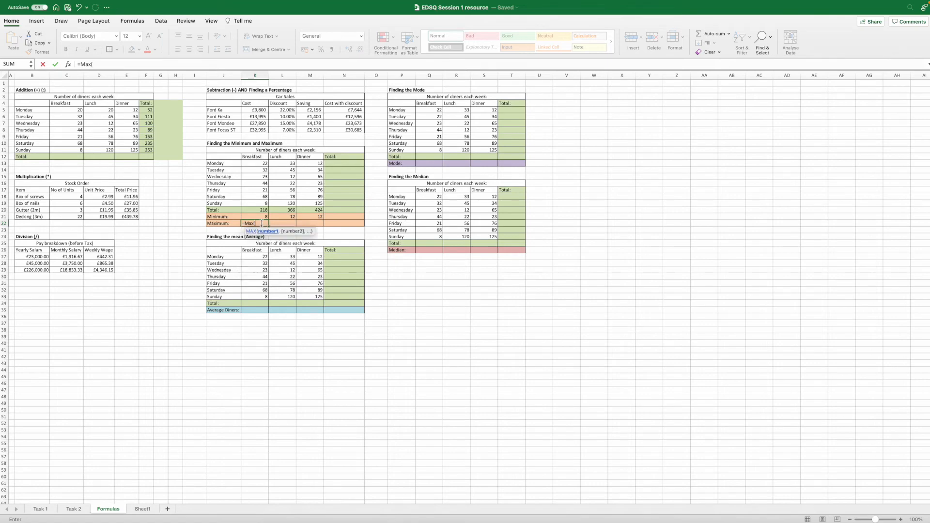
left_click_drag(257, 163, 261, 200)
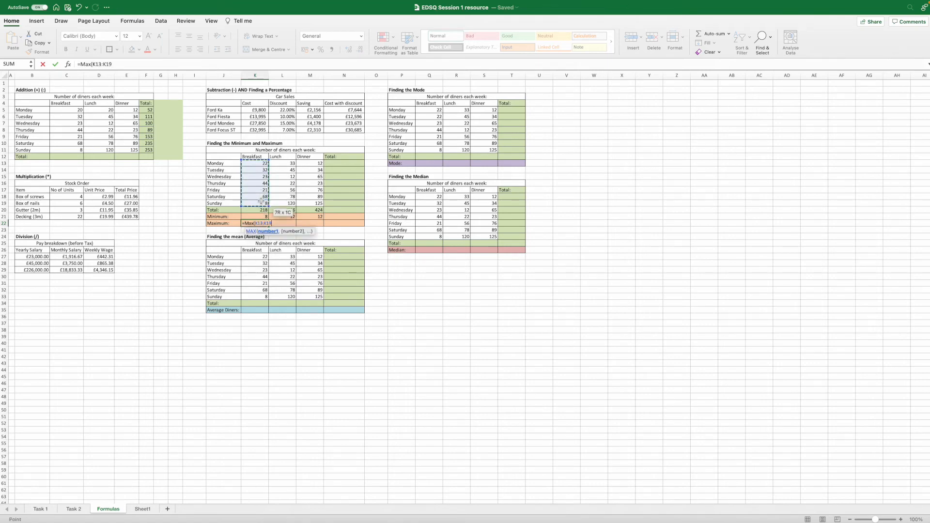
key("Return")
left_click(265, 224)
left_click_drag(268, 227, 320, 226)
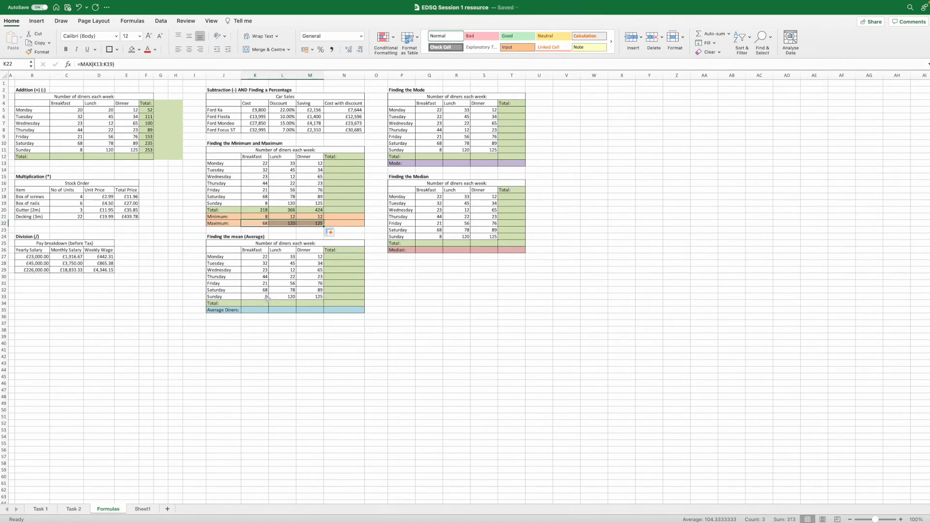
Calculate the average Breakfast diners in K35 with AVERAGE over K27:K33, and fill the formula across to M35.
left_click(258, 311)
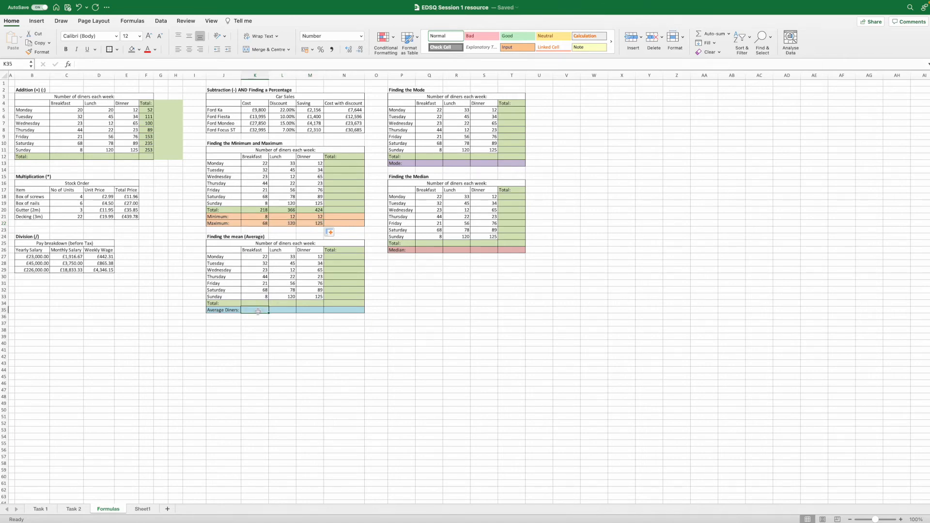
type("=aver")
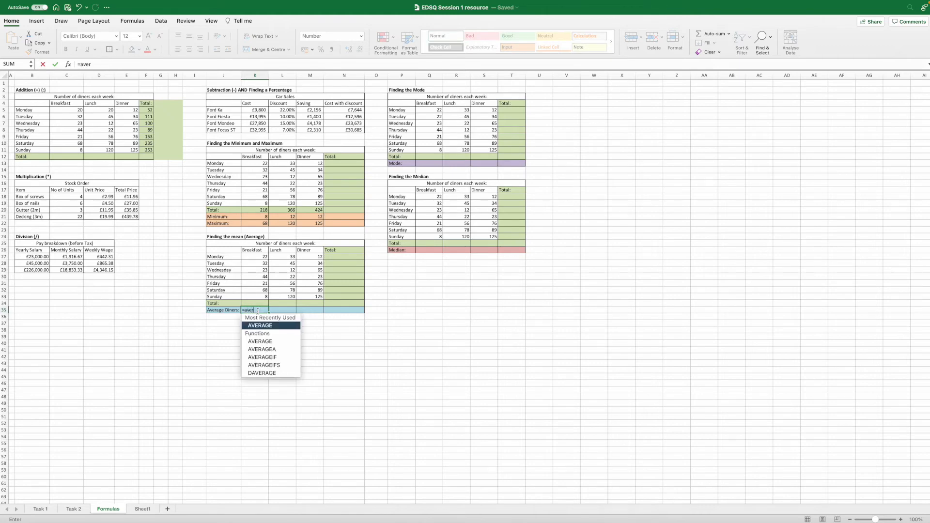
type("age(")
left_click(262, 257)
left_click_drag(263, 257, 264, 296)
key("Return")
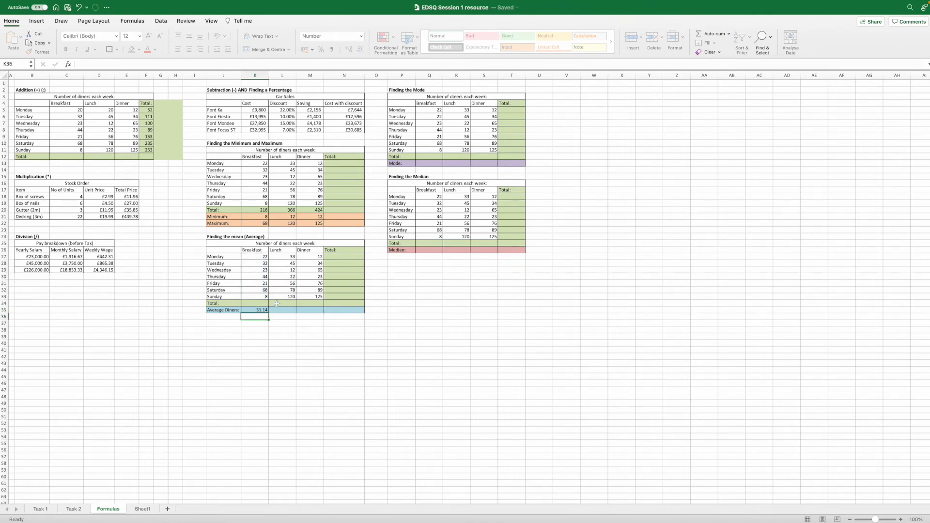
left_click(261, 310)
left_click_drag(268, 313, 316, 315)
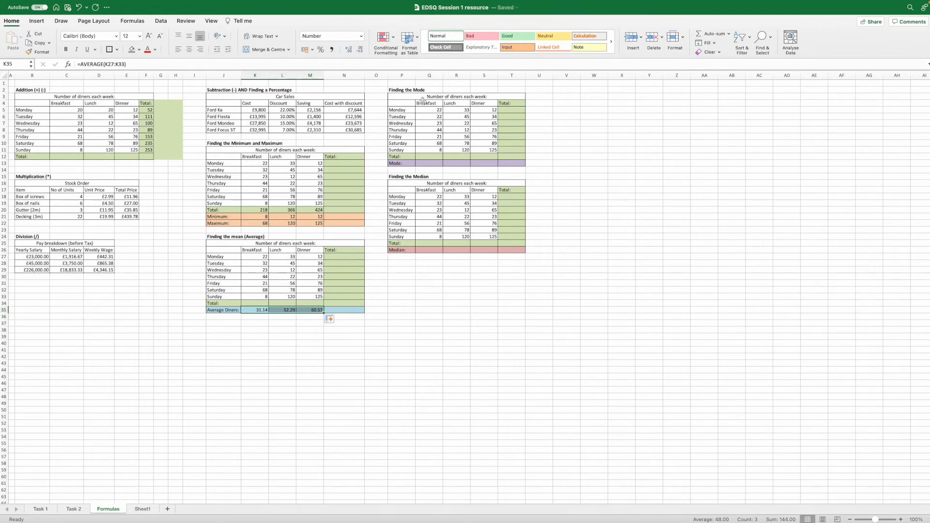
Find the mode of the Breakfast diners in Q13 with MODE over Q5:Q11, and fill the formula across to S13.
left_click(430, 162)
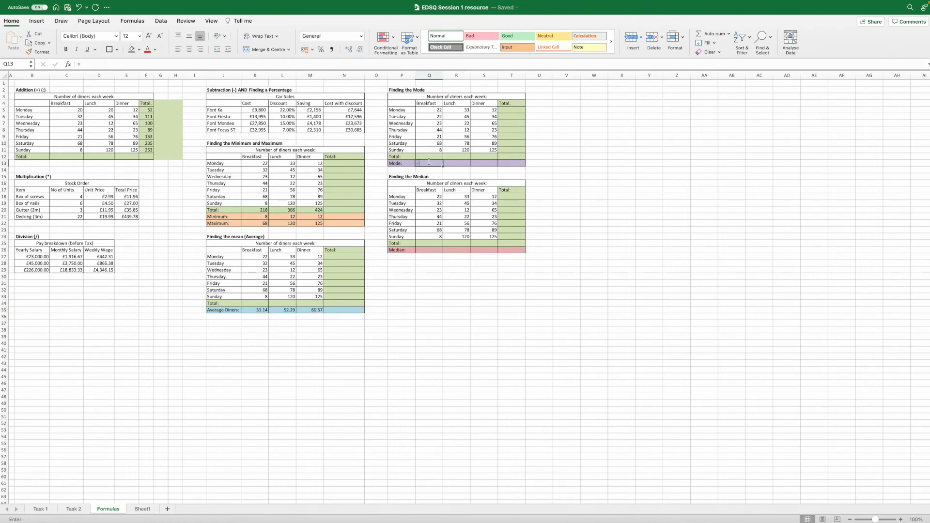
type("=mode")
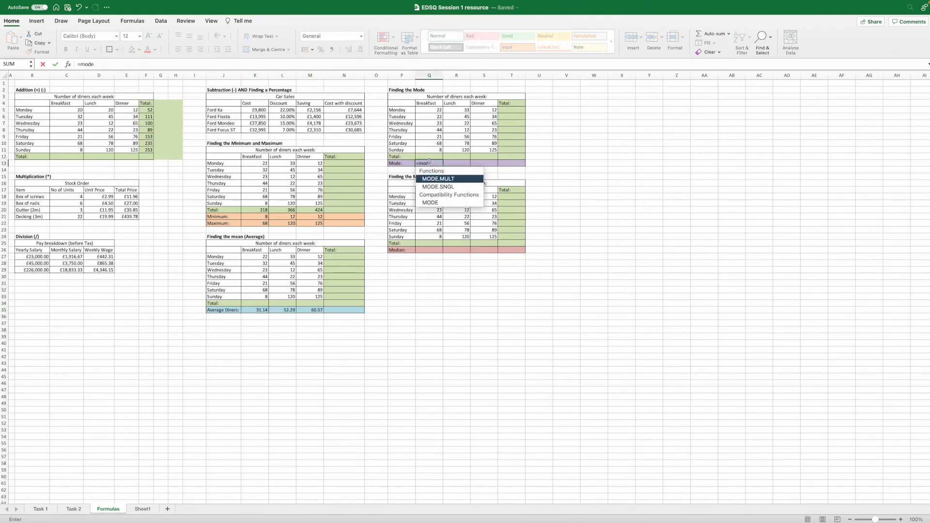
double_click(443, 203)
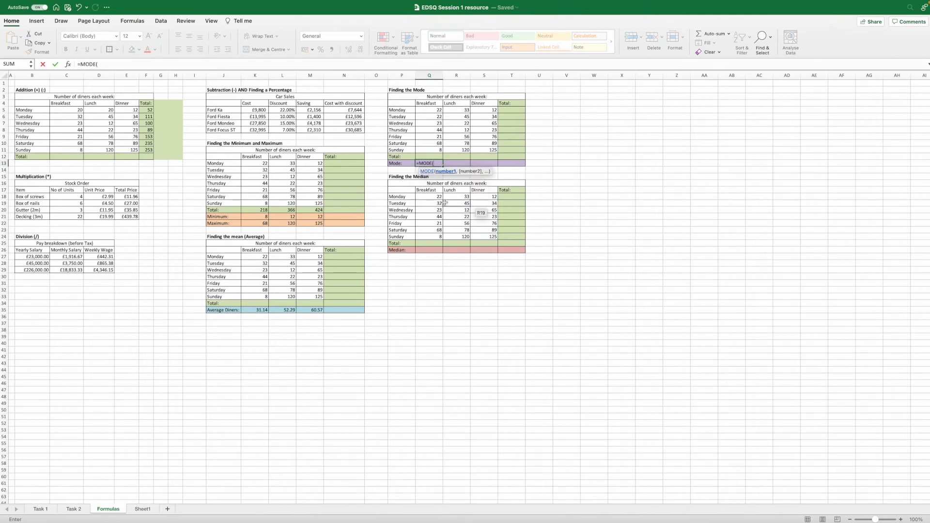
left_click_drag(432, 110, 432, 150)
key("Return")
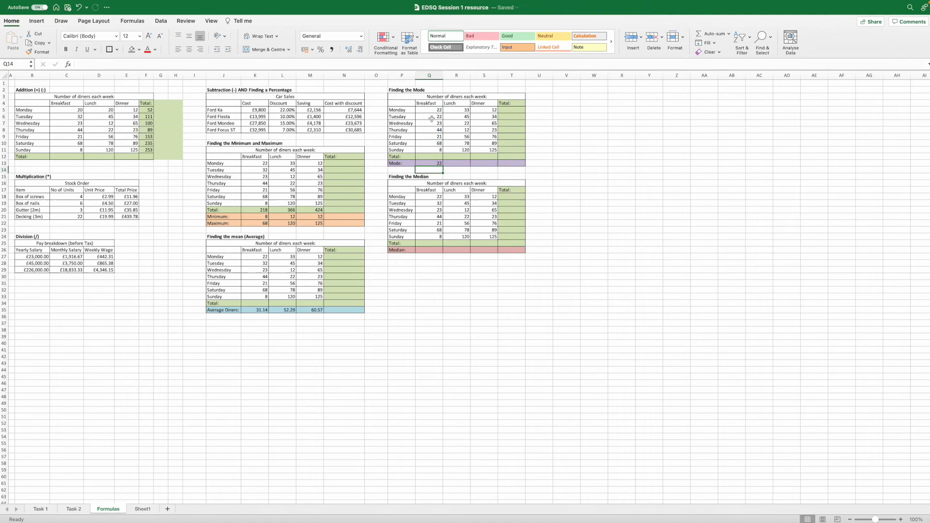
scroll(433, 127, "down", 3)
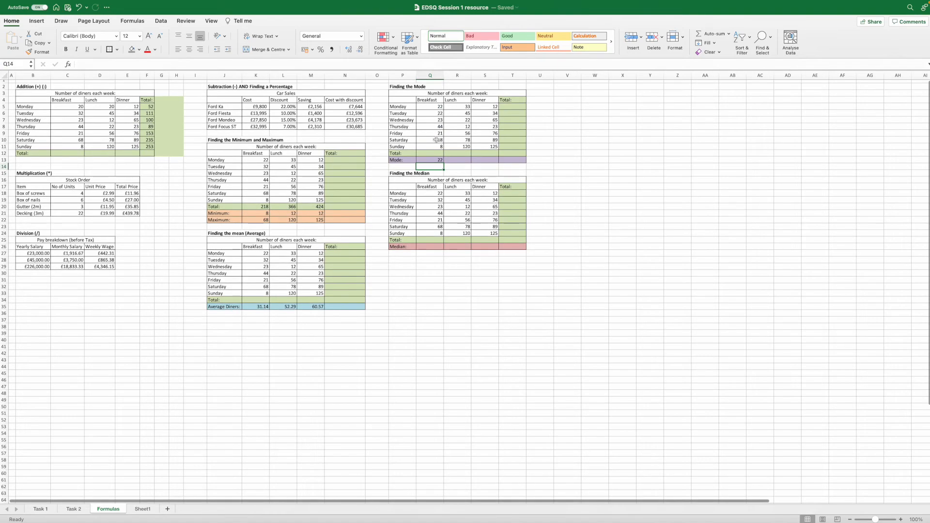
scroll(437, 141, "up", 3)
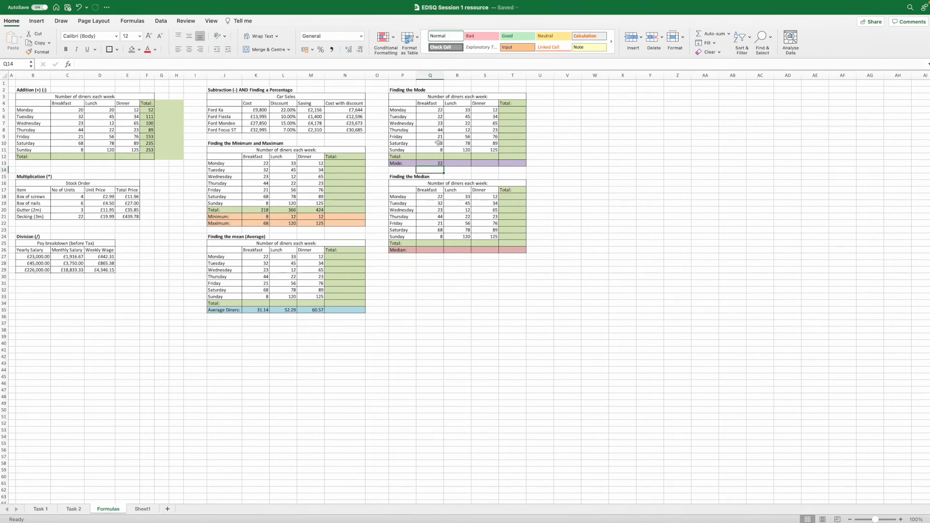
left_click(439, 164)
left_click_drag(444, 167, 485, 167)
left_click(541, 156)
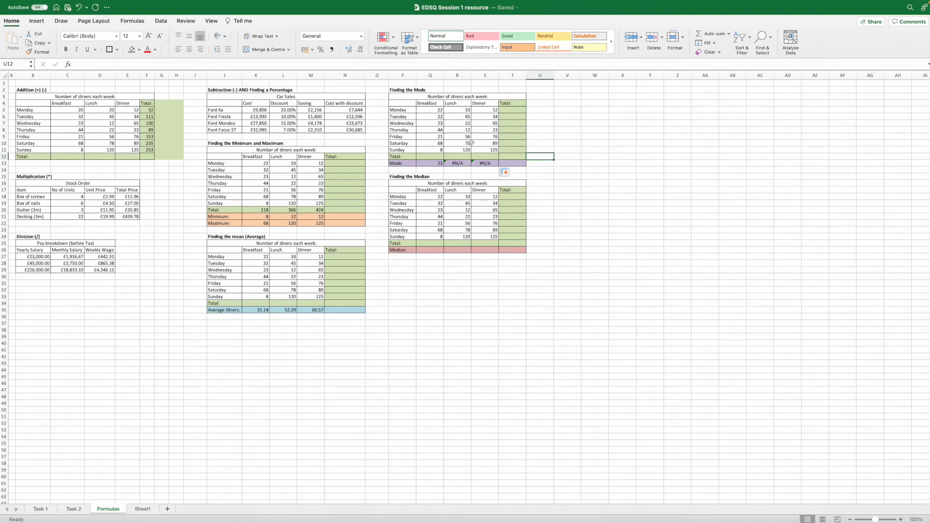
Change Wednesday's Lunch diners in the Finding the Mode table to 12.
left_click(465, 124)
type("12")
left_click(562, 136)
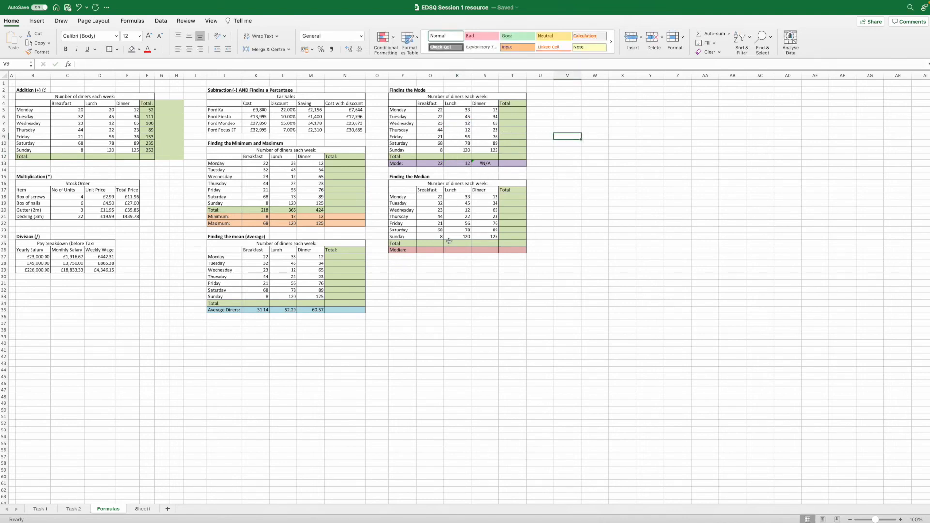
Find the median Breakfast diners in Q26 with MEDIAN over Q18:Q24, and fill the formula across to S26.
left_click(432, 251)
type("=")
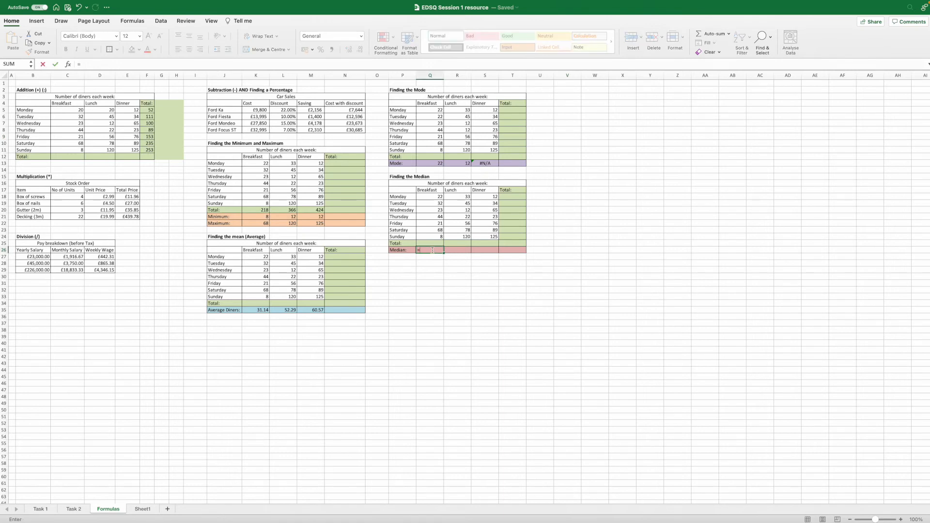
type("median(")
left_click_drag(432, 197, 436, 227)
key("Return")
left_click(441, 250)
left_click_drag(441, 250, 487, 262)
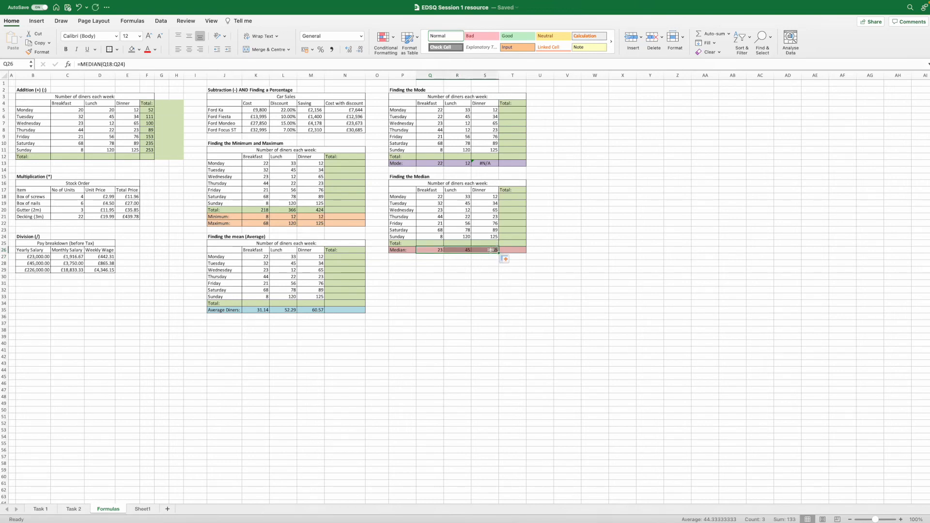
left_click_drag(490, 269, 492, 264)
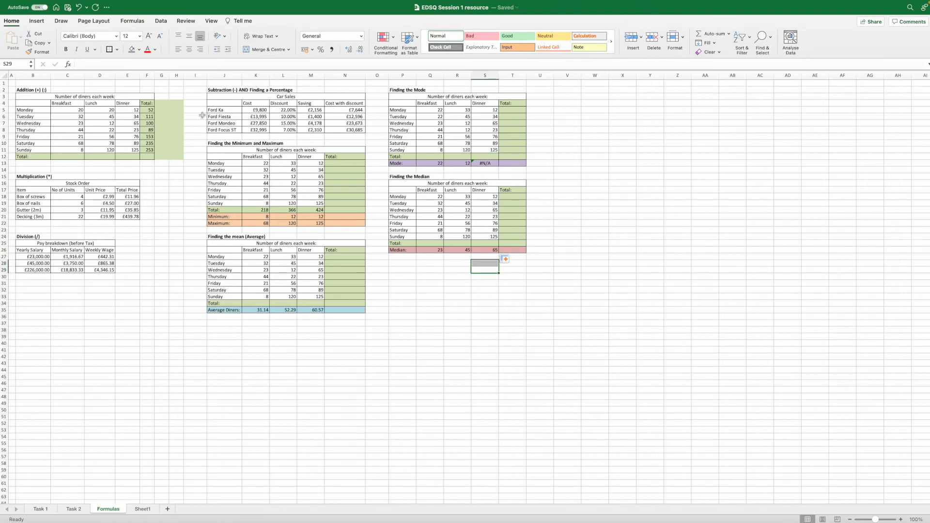
View the Conditional Formatting slide in the PowerPoint presentation and switch back to the Excel workbook.
mouse_move(741, 521)
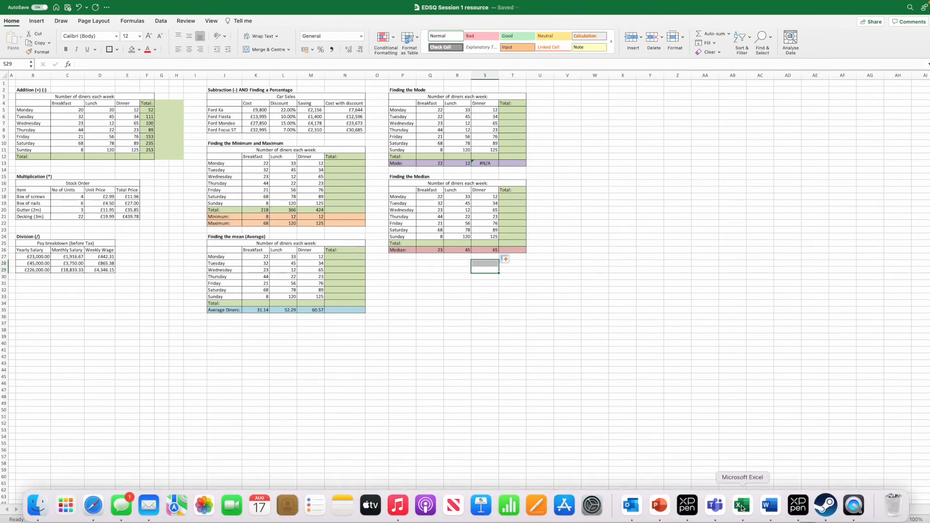
left_click(660, 507)
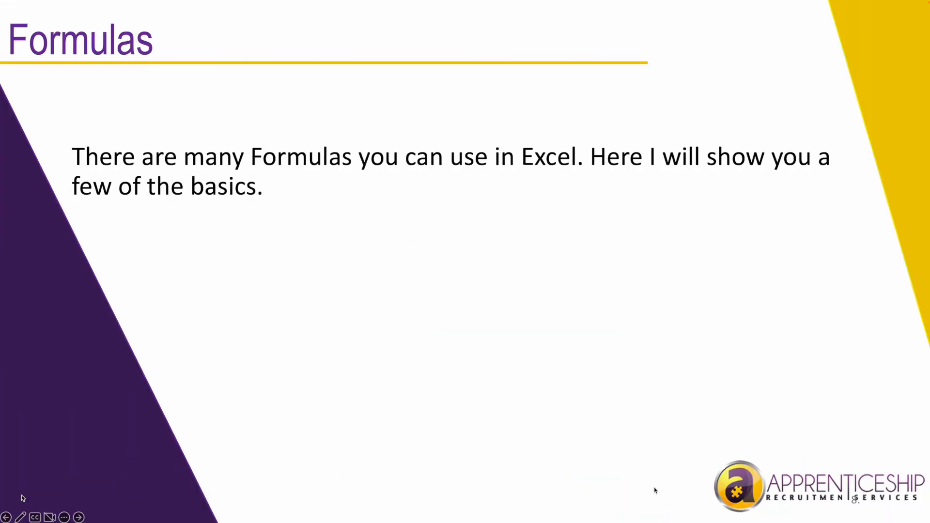
left_click(482, 303)
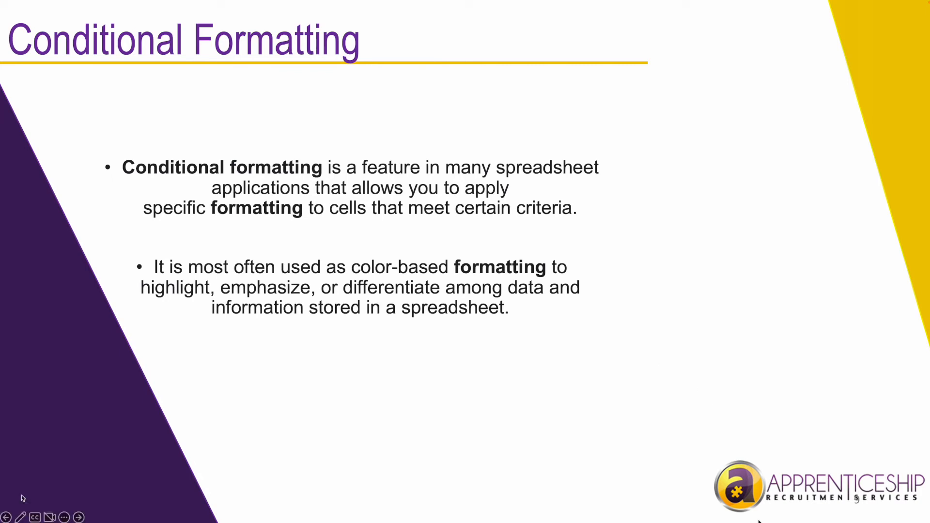
left_click(743, 506)
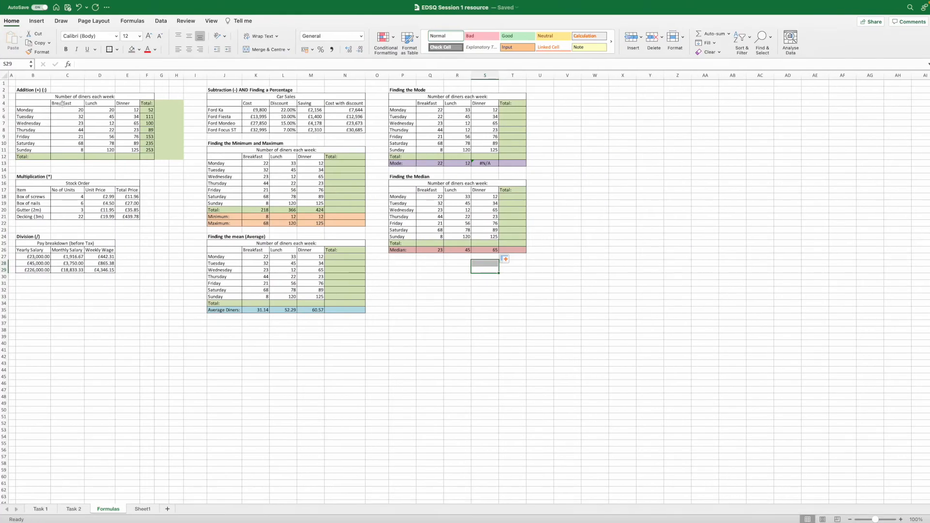
Highlight the diner values in C5:E11 that are greater than 80 using Light Red Fill with Dark Red Text.
left_click(901, 519)
left_click(901, 520)
left_click(902, 519)
left_click(901, 519)
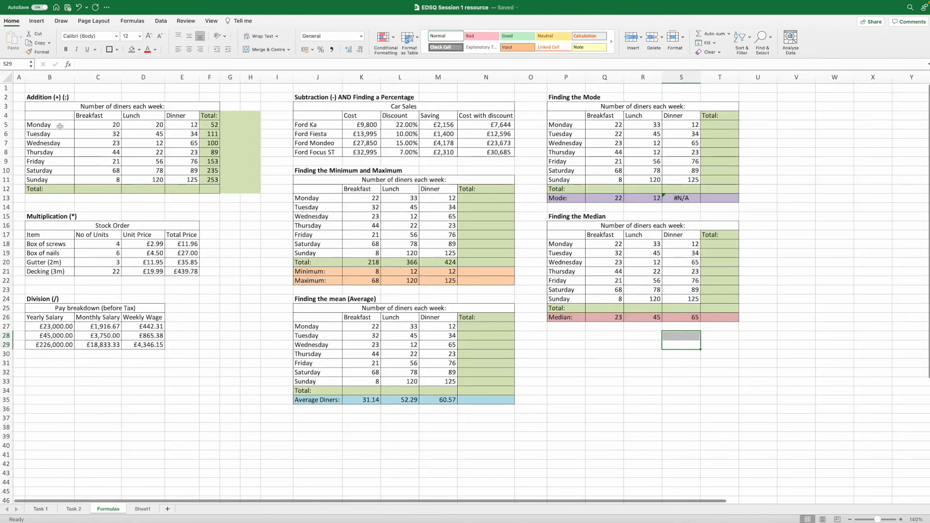
left_click_drag(97, 125, 191, 183)
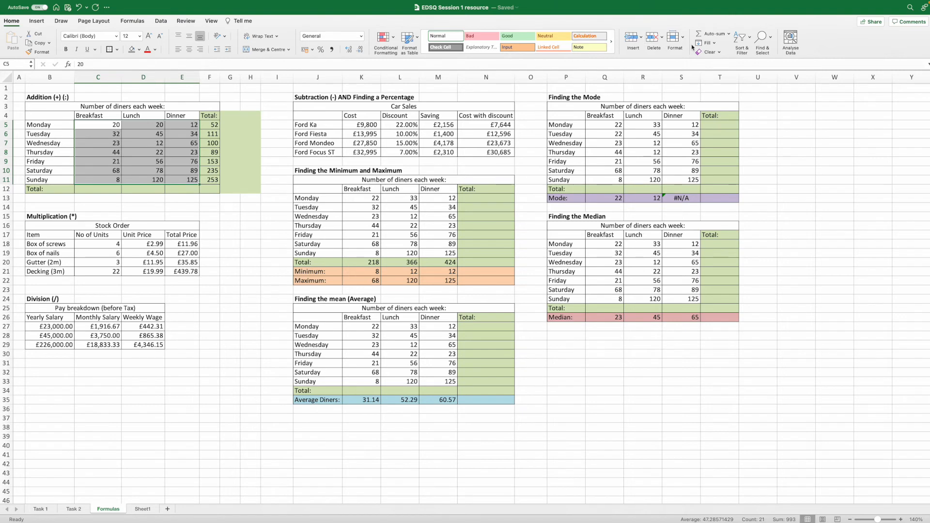
left_click(393, 43)
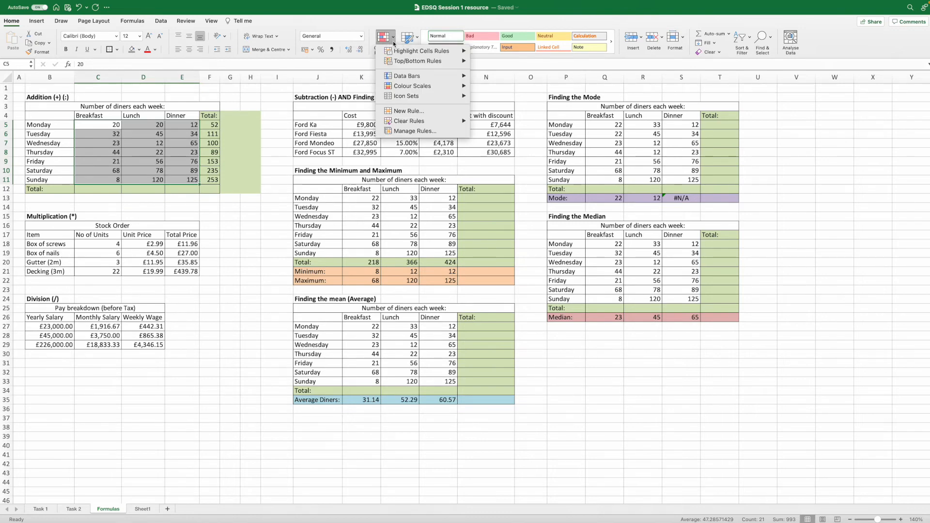
mouse_move(413, 54)
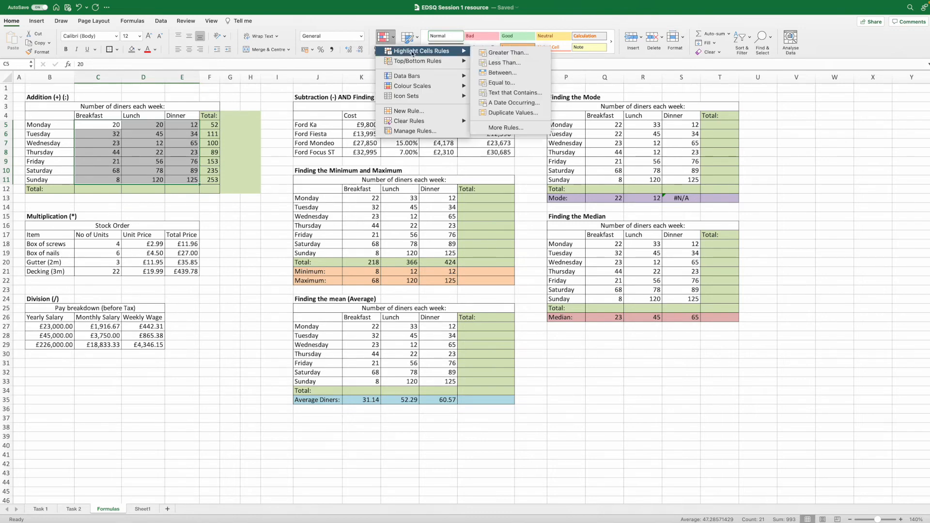
left_click(516, 54)
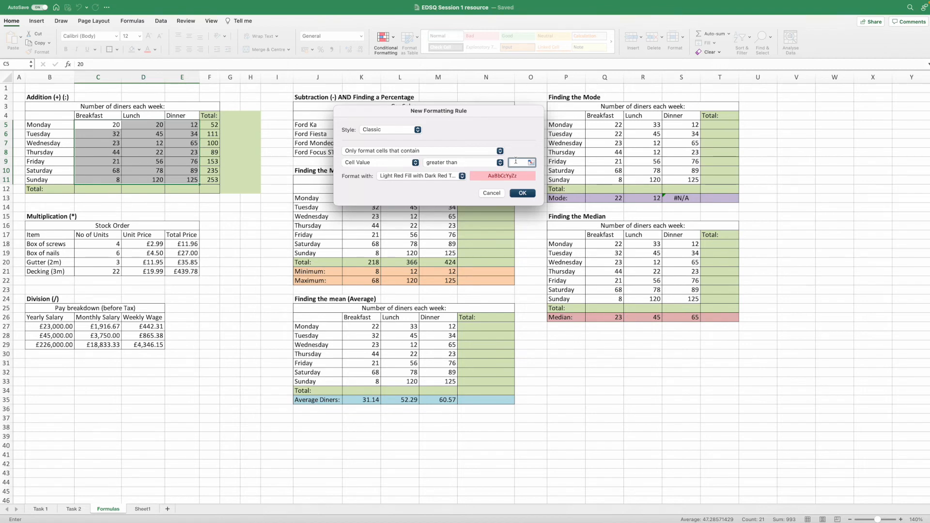
type("80")
left_click(463, 176)
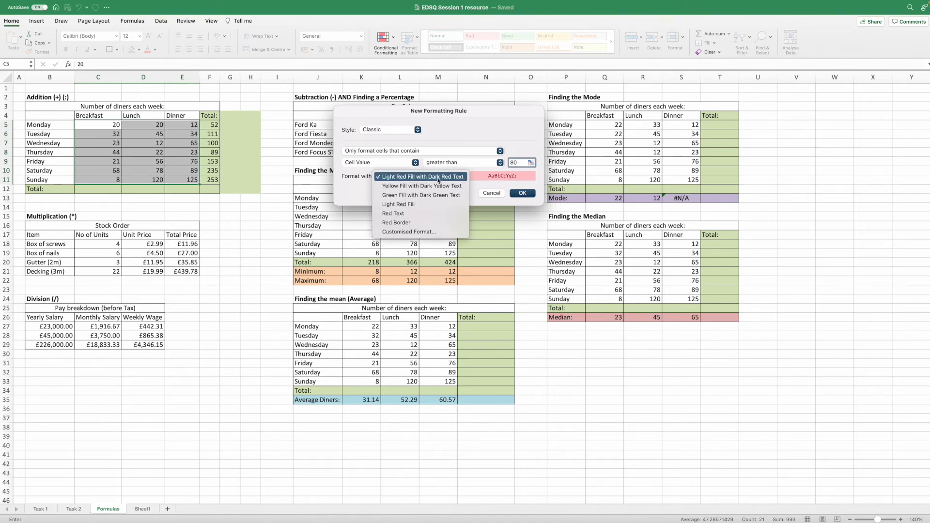
left_click(444, 177)
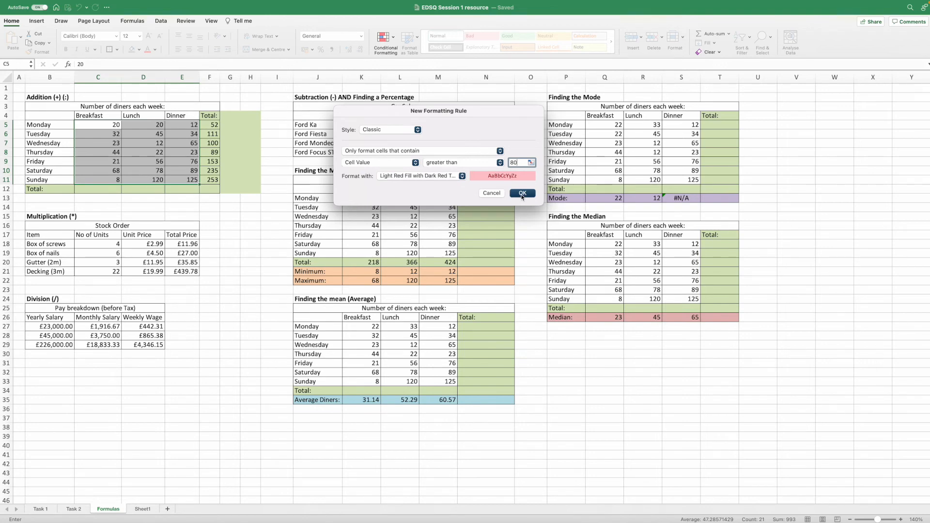
left_click(522, 194)
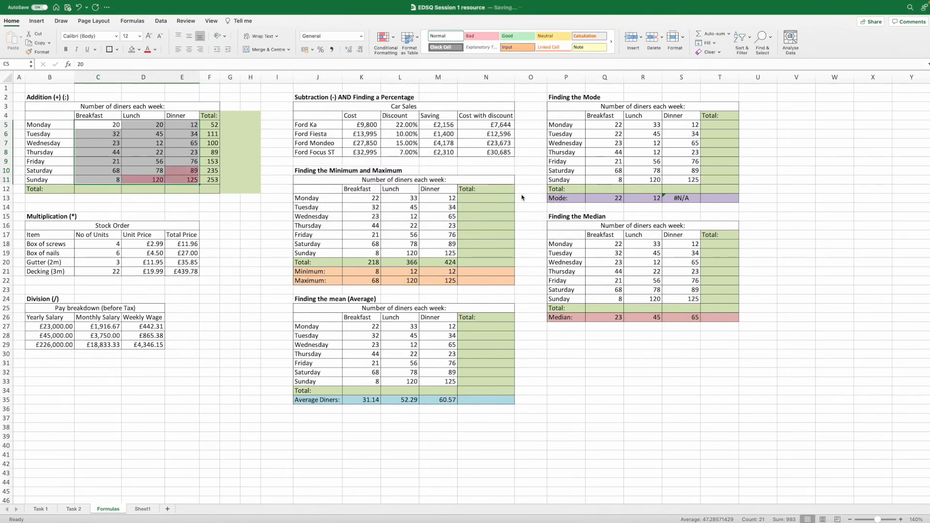
left_click(274, 209)
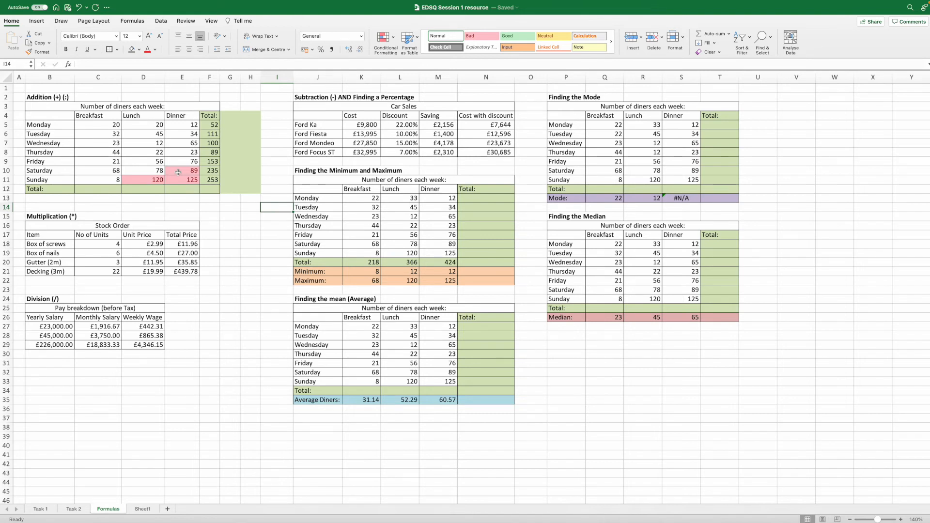
Add a rule highlighting diner values in C5:E11 that are less than 40 using Green Fill with Dark Green Text.
left_click_drag(106, 125, 179, 176)
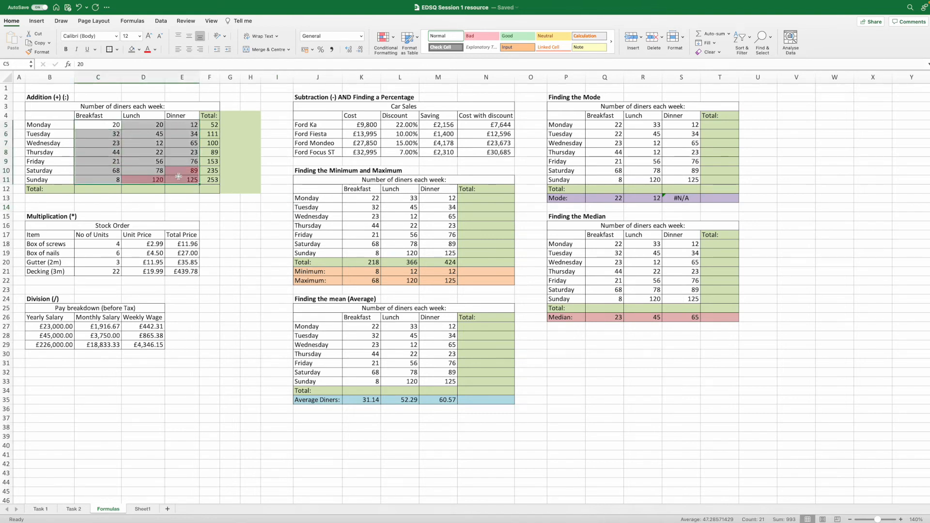
left_click(384, 38)
mouse_move(411, 54)
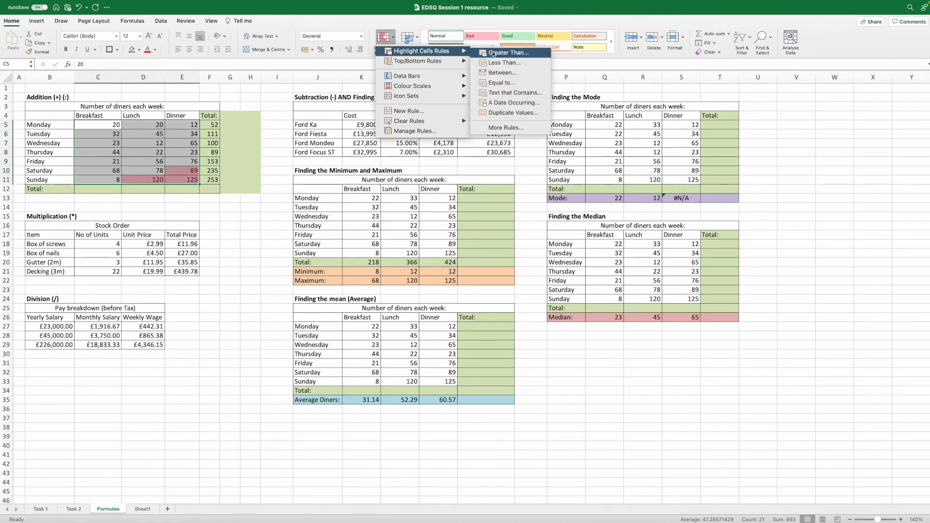
left_click(504, 63)
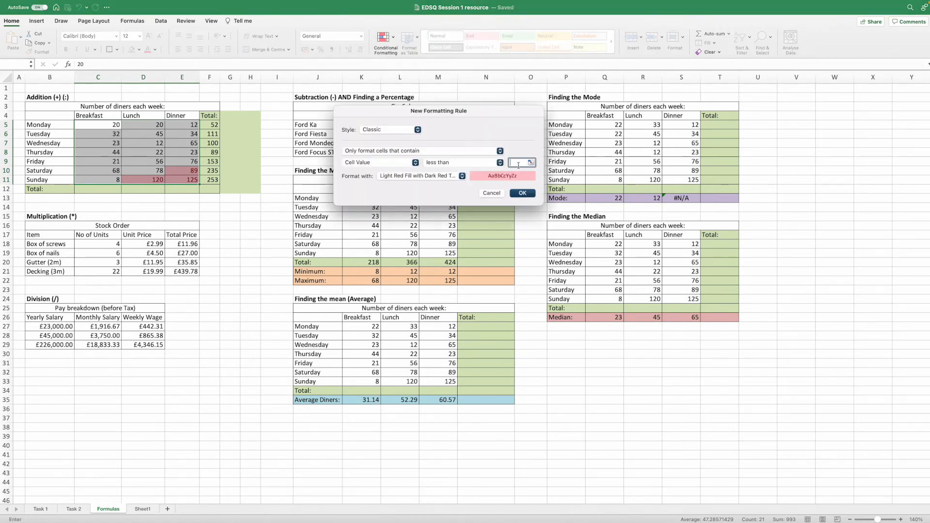
type("40")
left_click(462, 177)
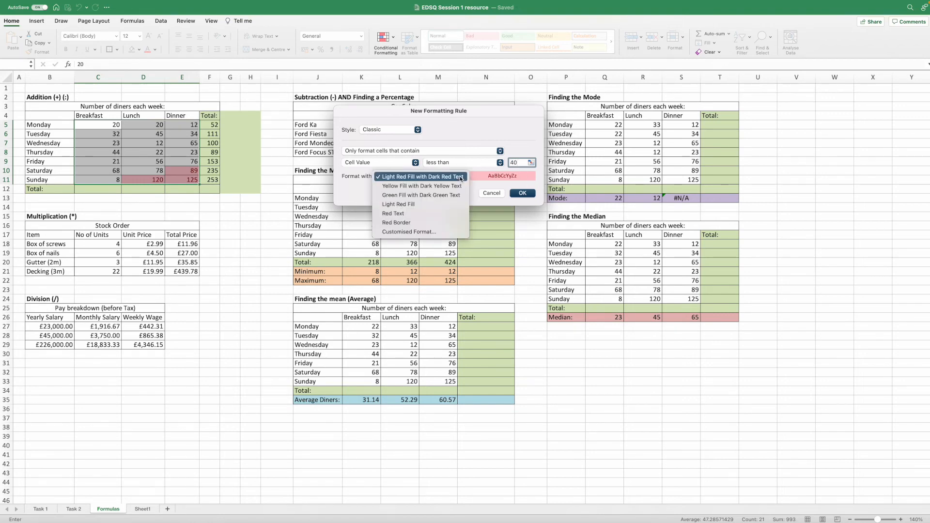
left_click(426, 196)
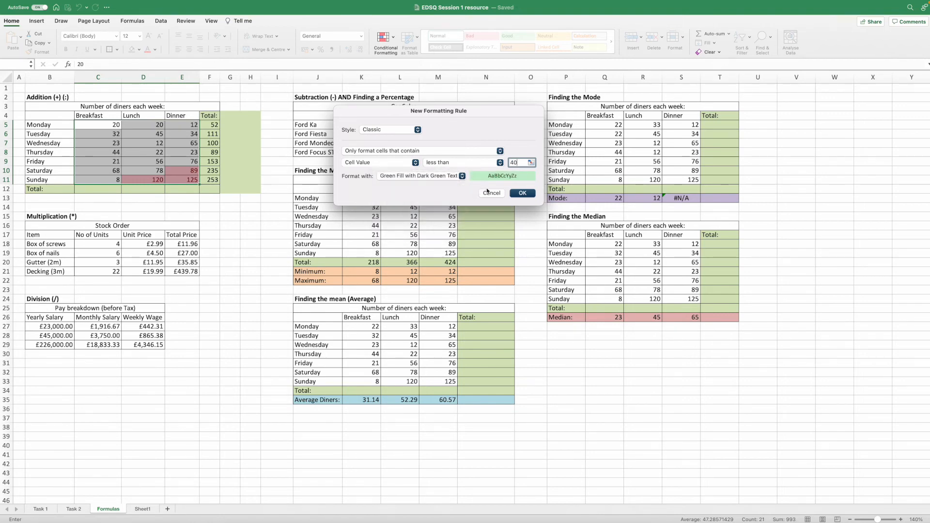
left_click(522, 193)
left_click(229, 237)
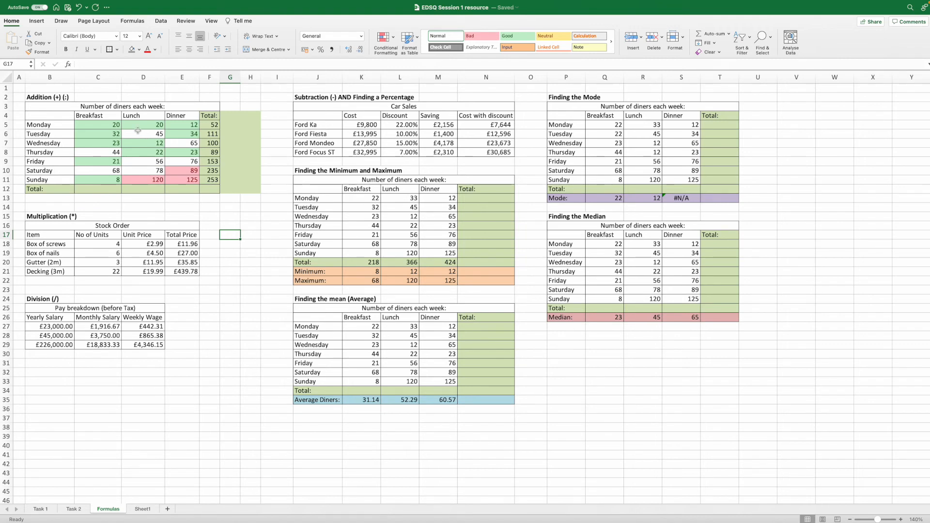
Test the highlighting rules by setting Thursday's Dinner diners in the Addition table to 81, and undo the change.
left_click(155, 154)
left_click(188, 154)
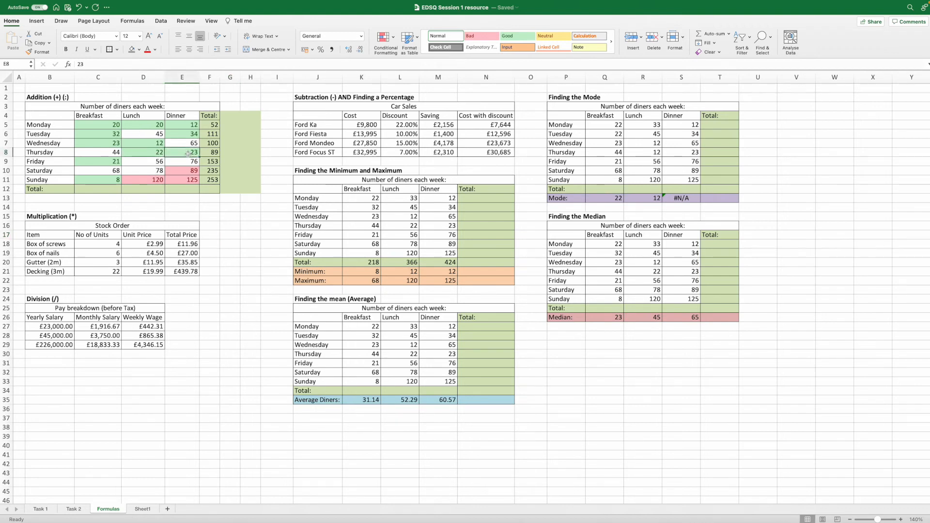
type("81")
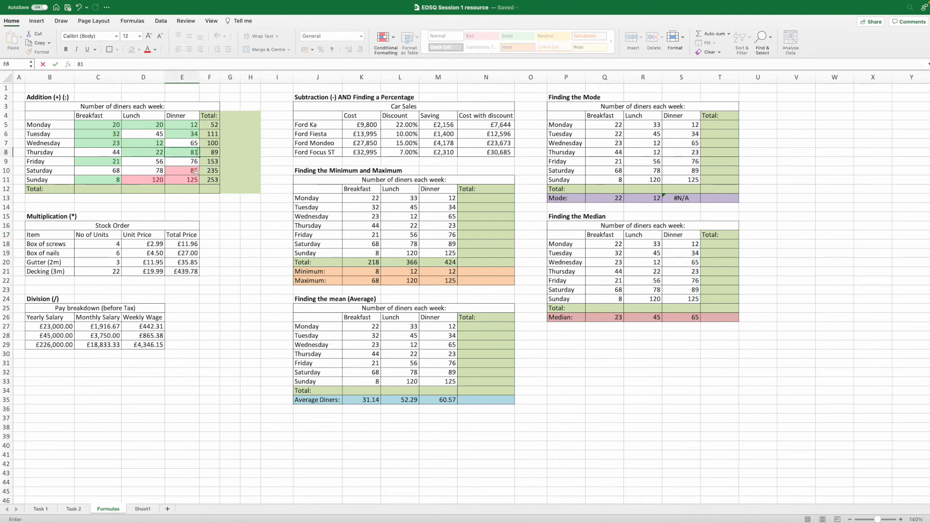
left_click(220, 216)
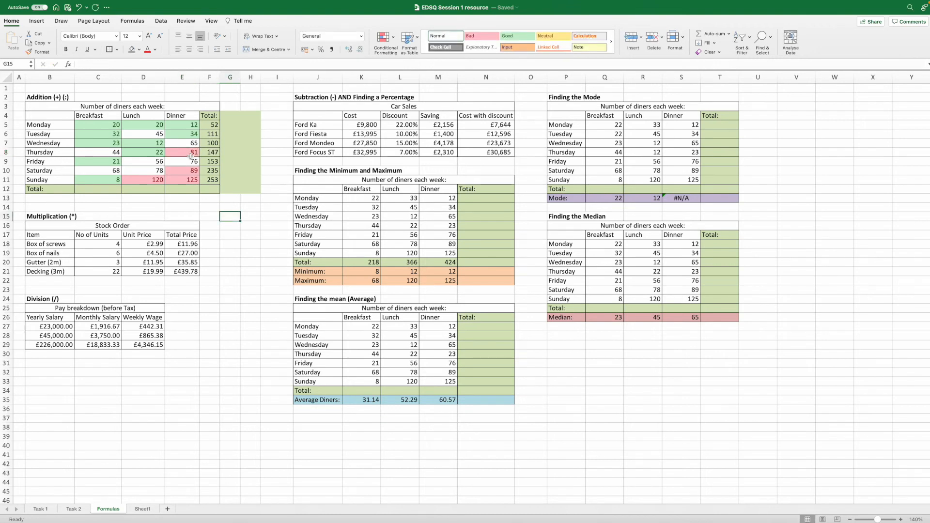
left_click(79, 7)
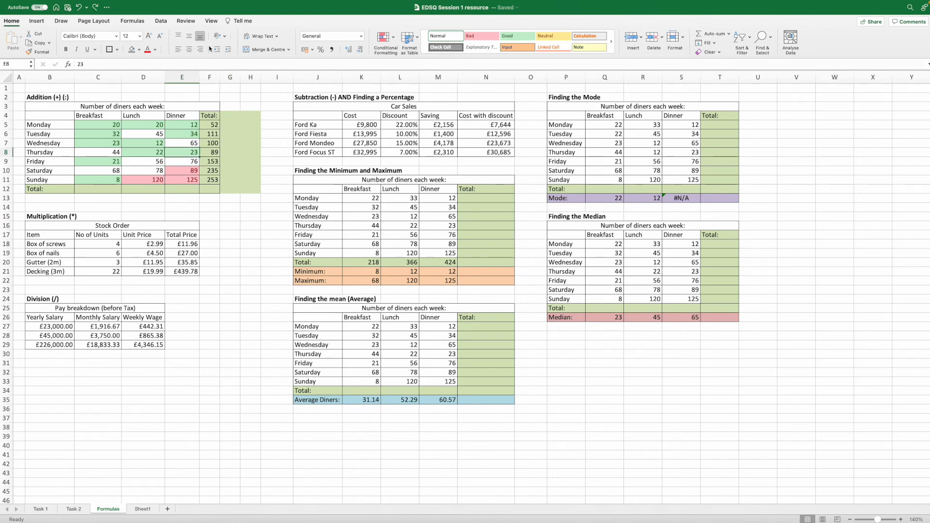
left_click(95, 125)
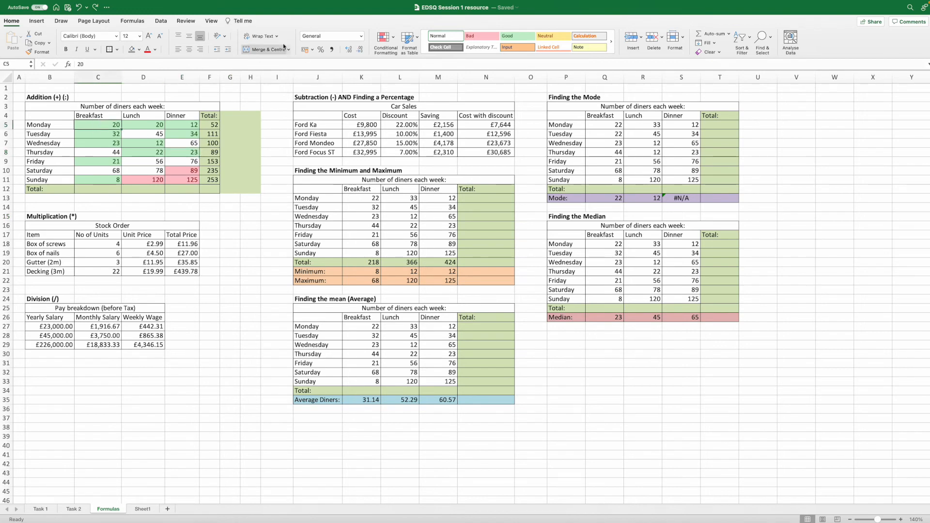
Set up a conditional formatting rule on C5:E11 for diner values between 41 and 80.
left_click_drag(97, 125, 191, 180)
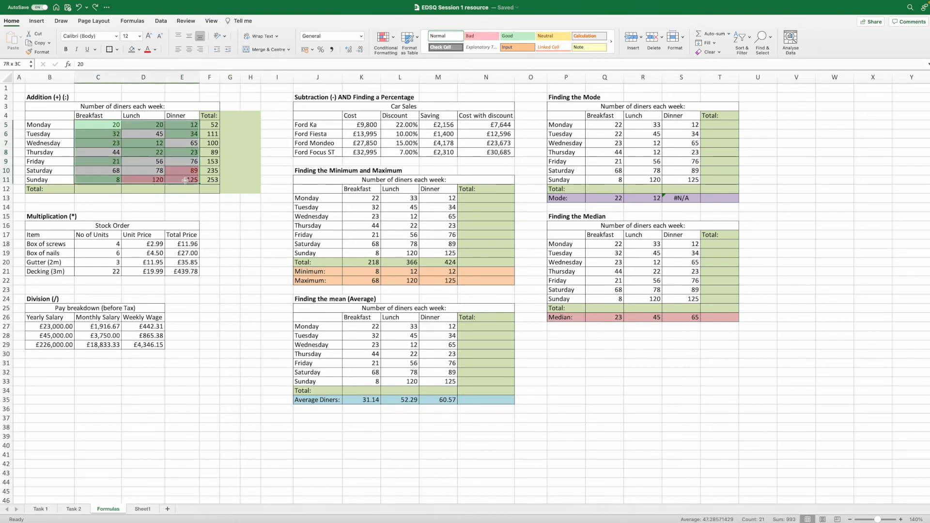
left_click(387, 38)
mouse_move(416, 51)
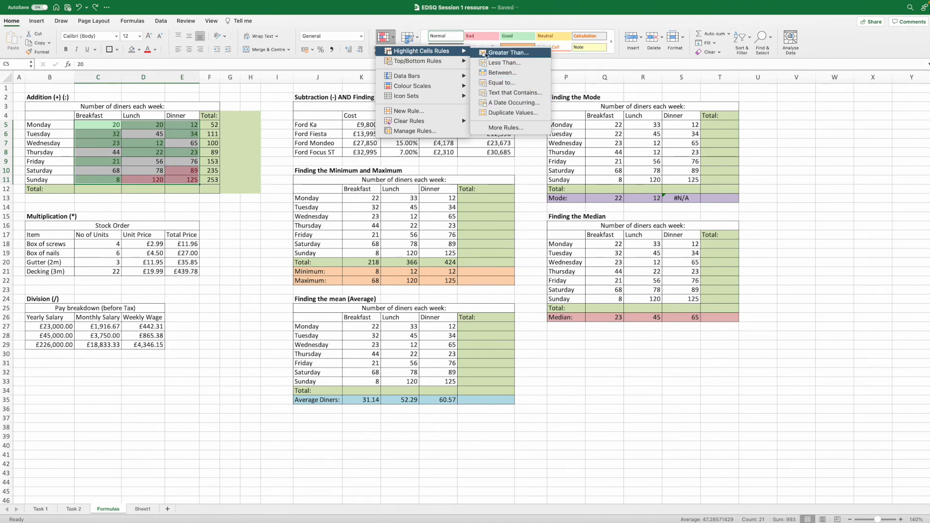
left_click(507, 74)
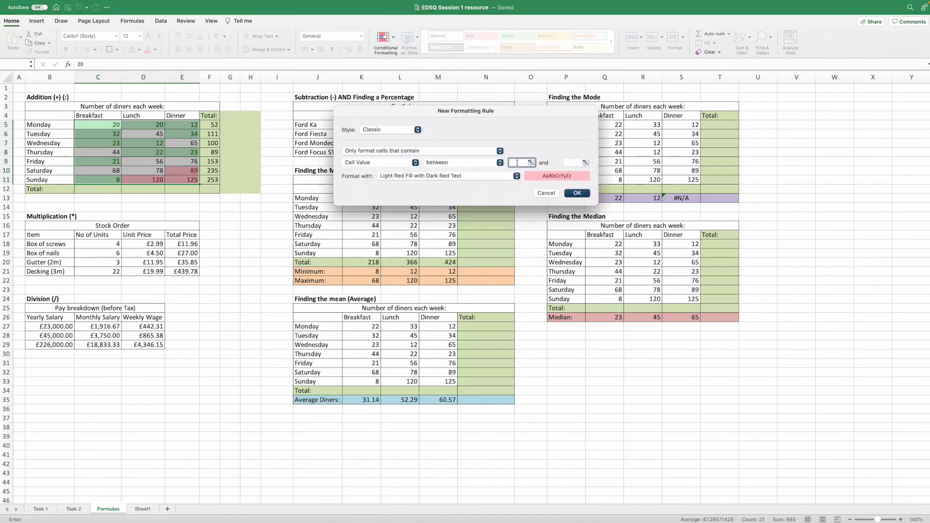
type("41")
left_click(569, 162)
type("80")
Give the between rule a custom format with a yellow background fill.
left_click(515, 177)
left_click(465, 232)
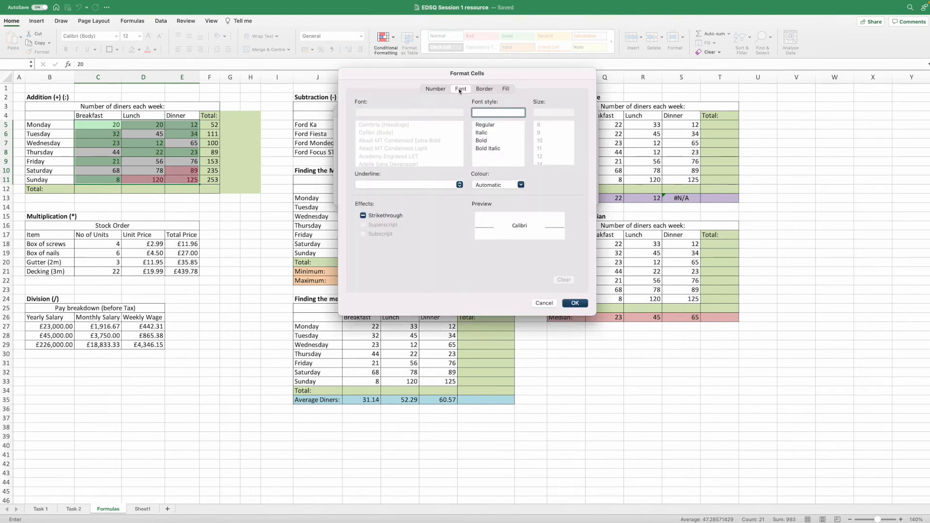
left_click(486, 90)
left_click(504, 91)
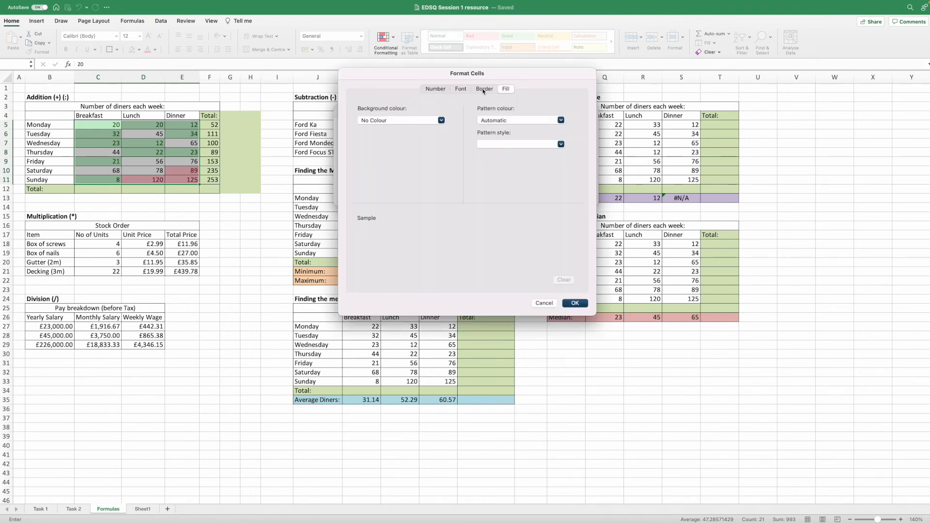
left_click(437, 89)
left_click(460, 90)
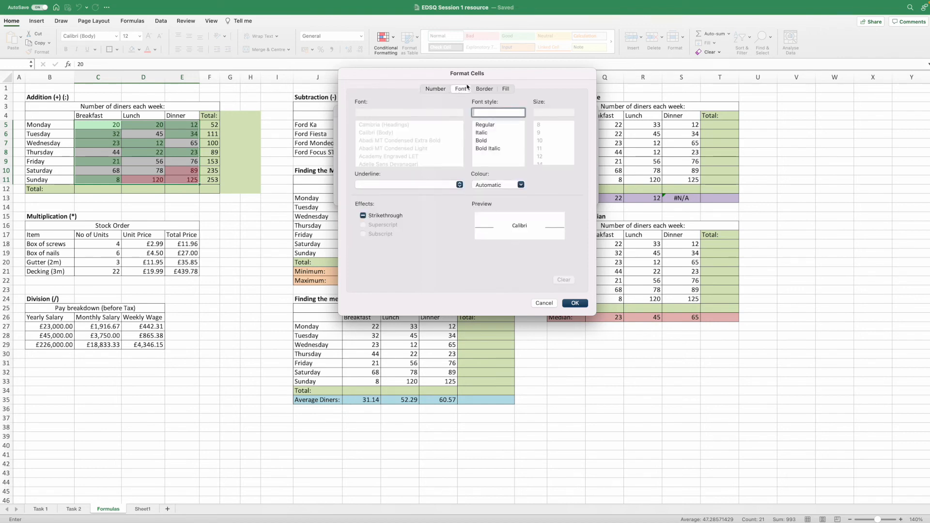
left_click(485, 89)
left_click(505, 90)
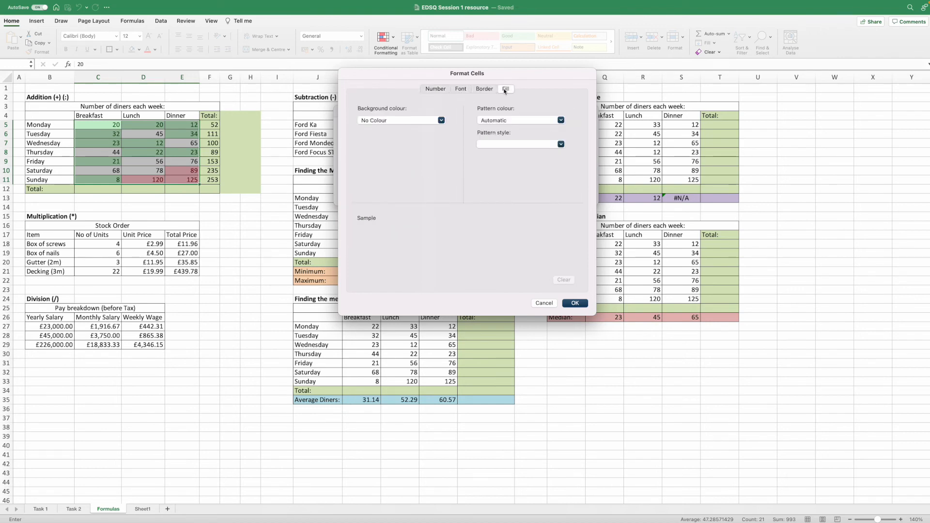
left_click(440, 121)
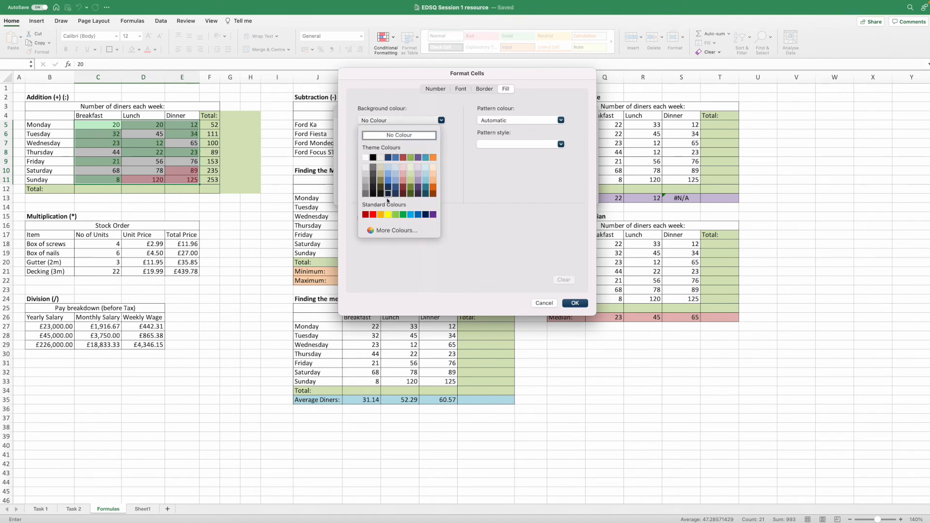
left_click(389, 216)
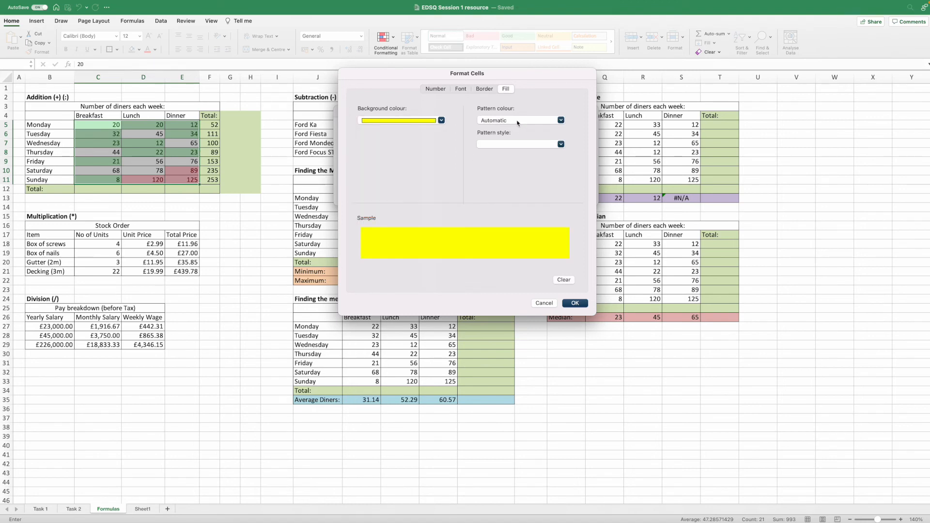
Set the custom format's font colour to Automatic and apply the rule to the diner values.
left_click(461, 89)
left_click(500, 185)
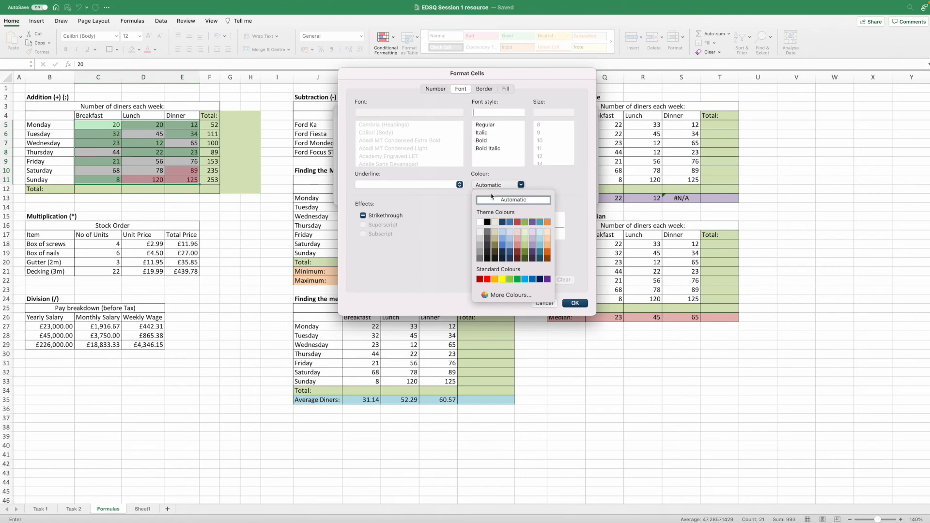
left_click(495, 201)
left_click(575, 303)
left_click(576, 192)
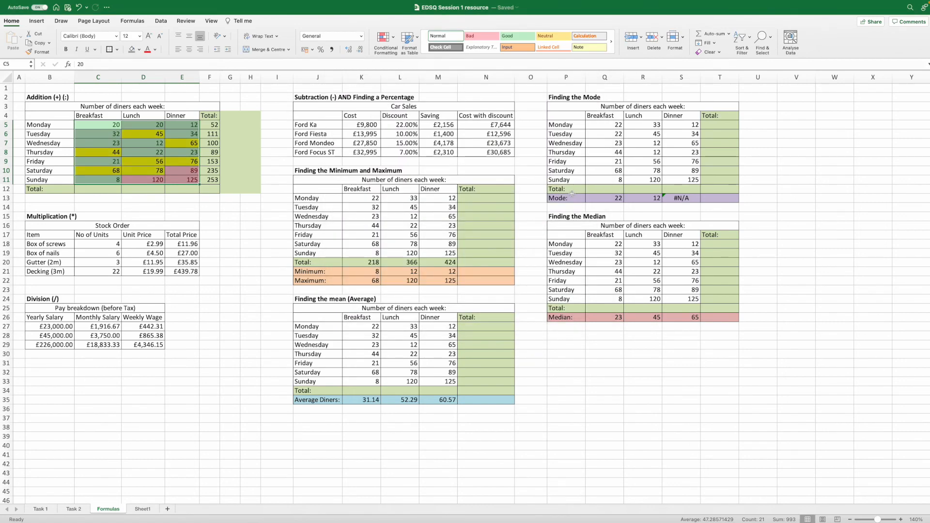
left_click(259, 218)
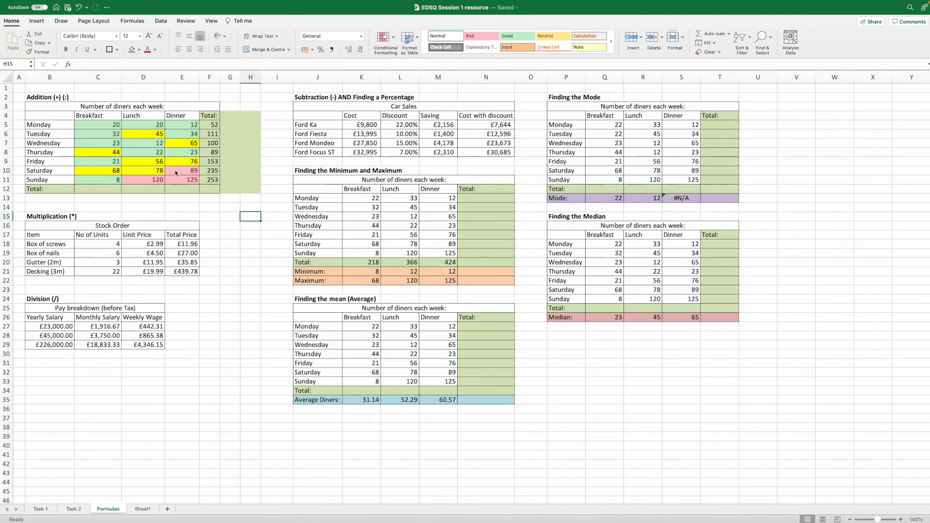
Switch to the PowerPoint presentation, view the IF Function slide, and return to the Excel workbook.
mouse_move(743, 522)
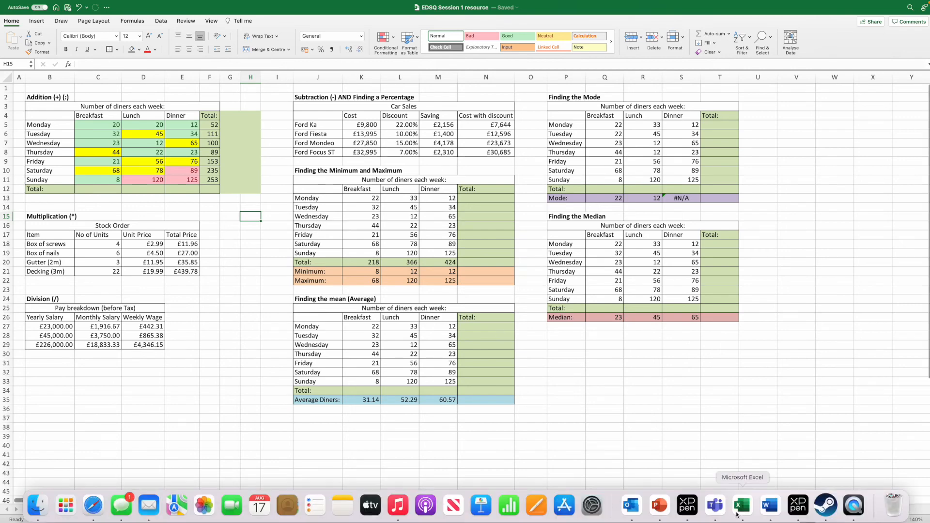
left_click(666, 510)
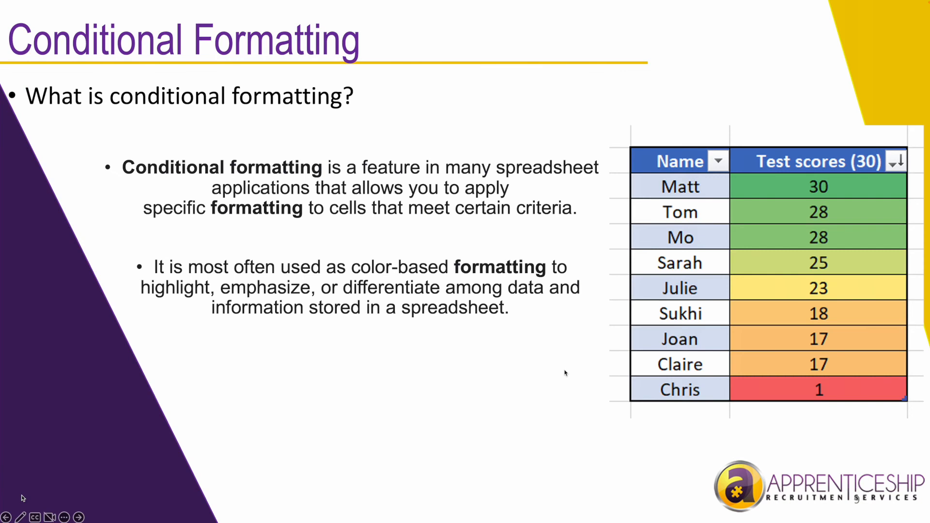
key("Right")
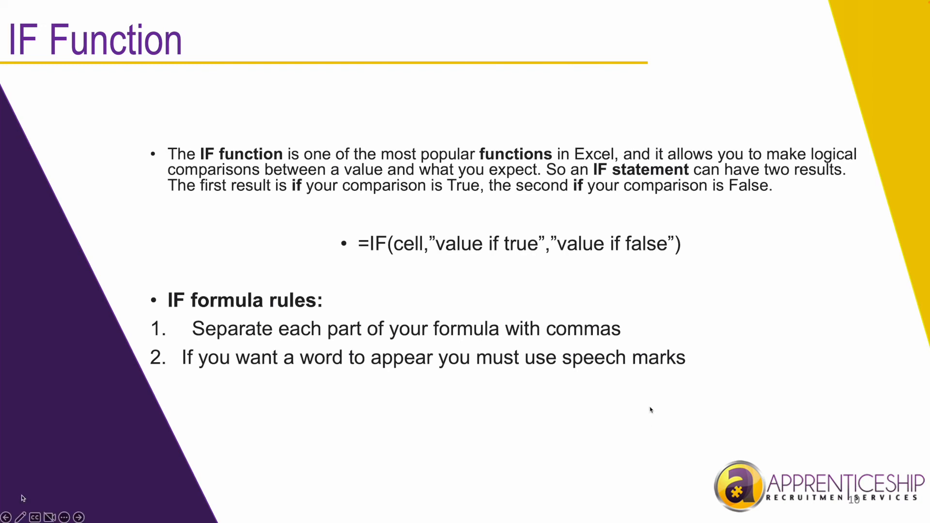
left_click(627, 407)
key("Left")
left_click(663, 511)
left_click(743, 506)
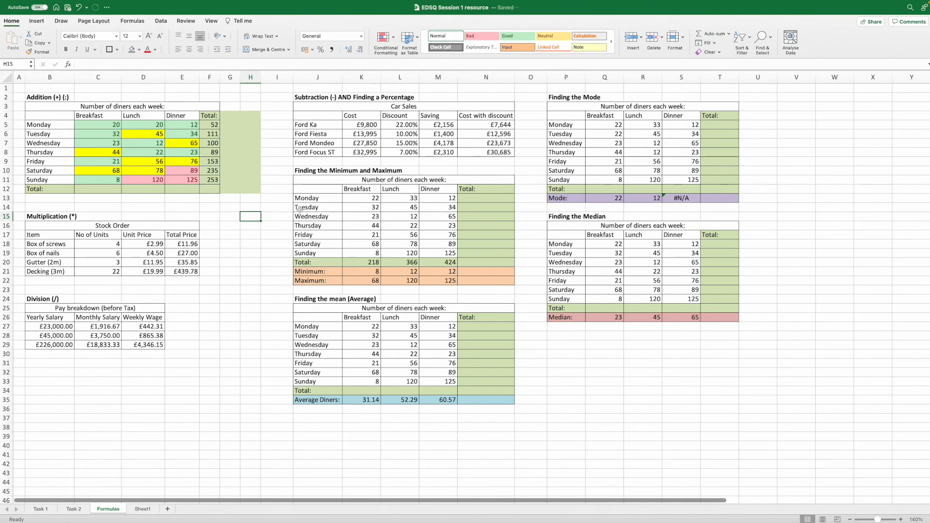
Enter =IF(F5>120,"Busy","Not Busy") in G5, beside Monday's total in the Addition table.
left_click(233, 125)
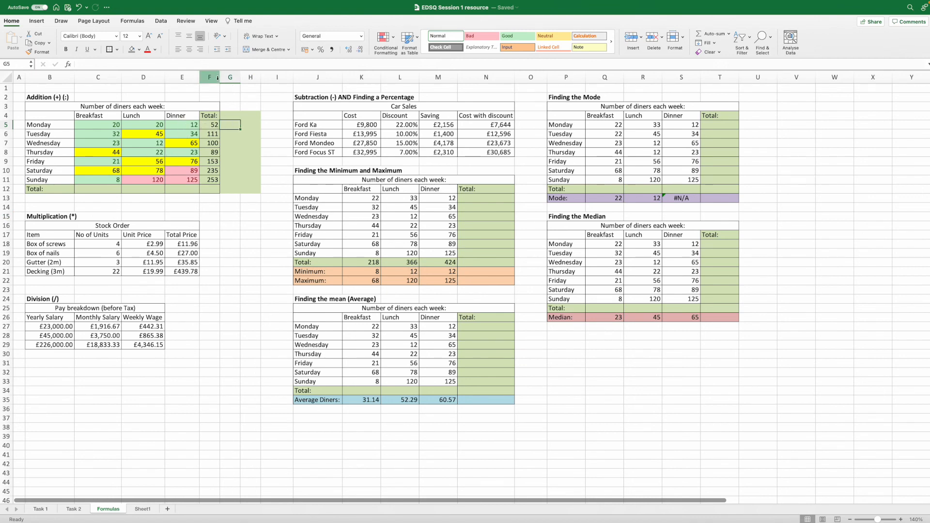
type("=")
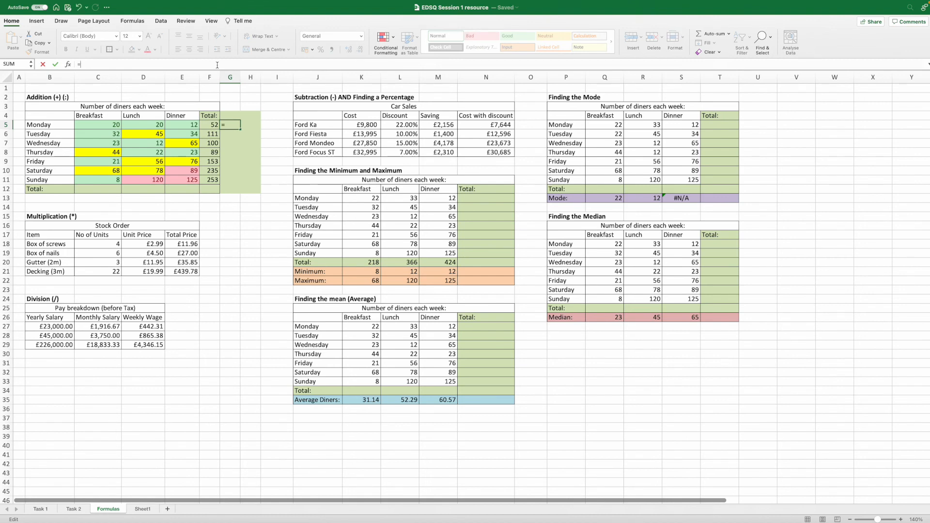
type("if")
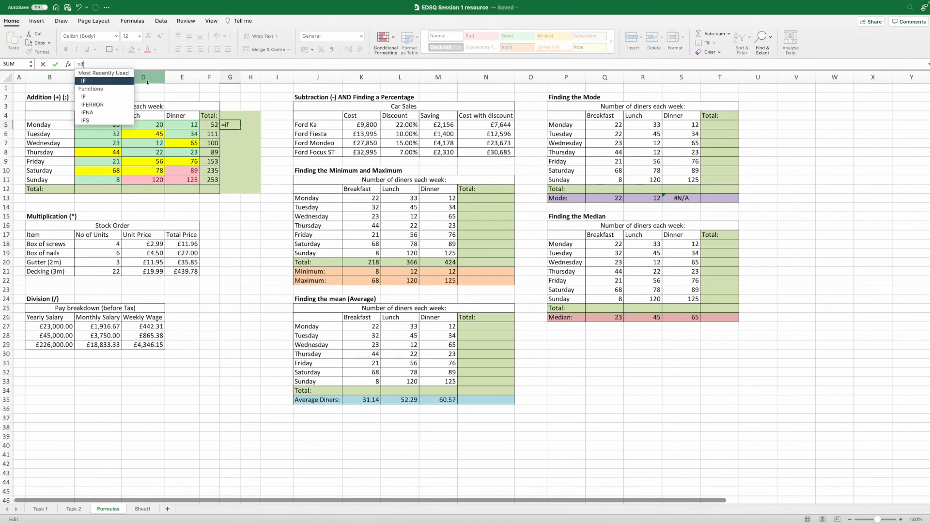
type("(")
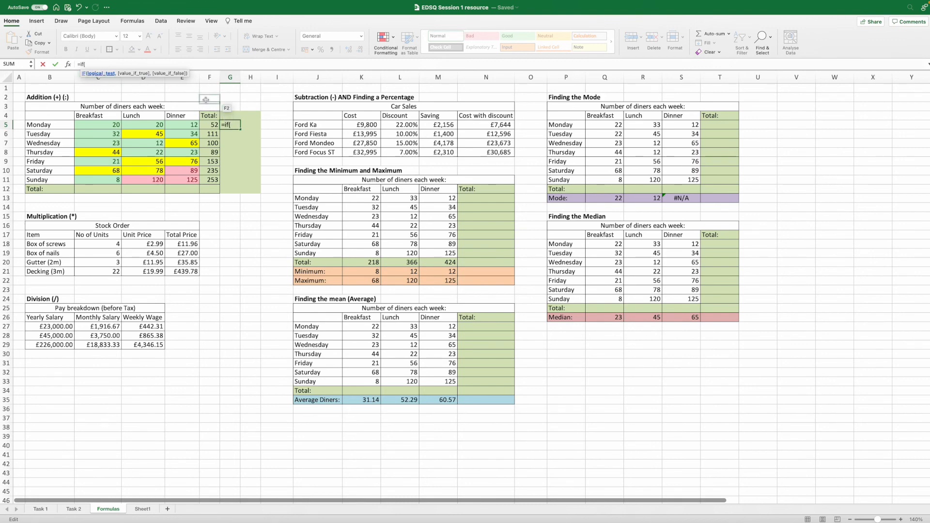
left_click(213, 126)
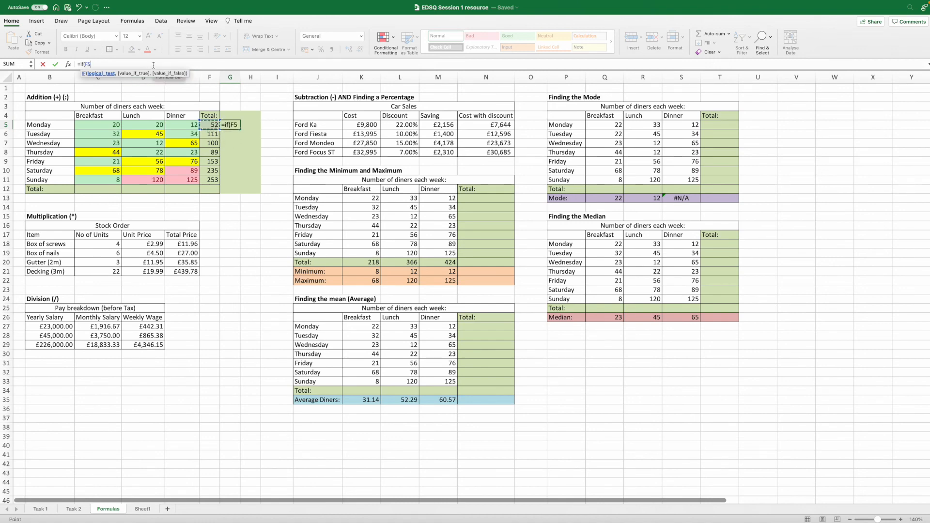
type(">120")
type(",")
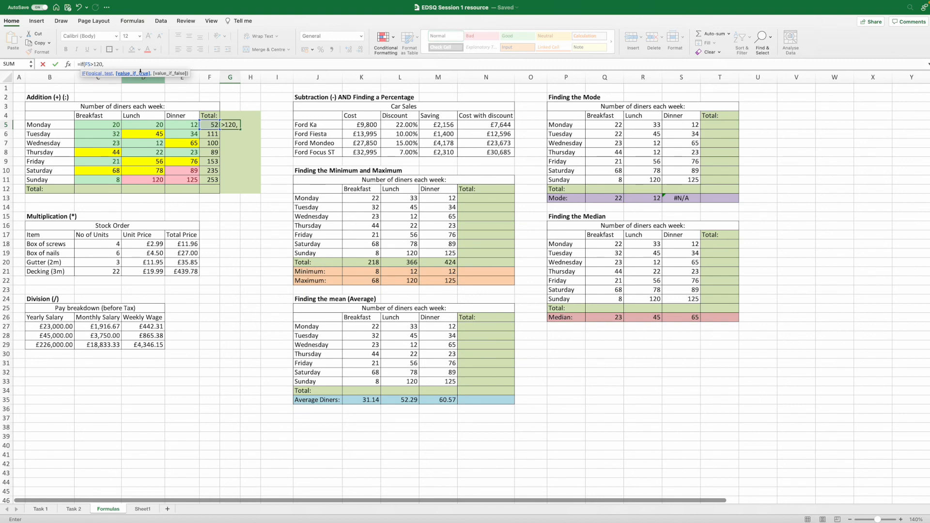
type("\"Busy\",")
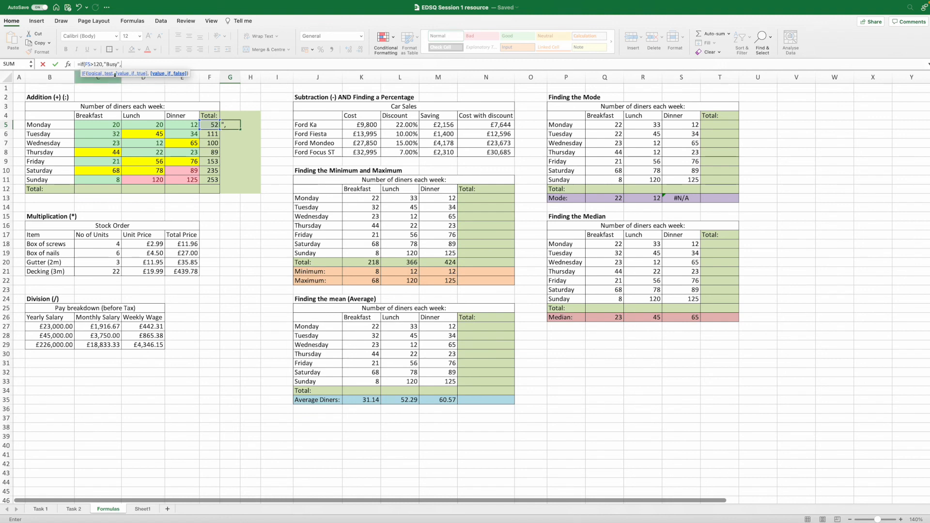
left_click(95, 64)
type("120,\"Busy\",\"Not")
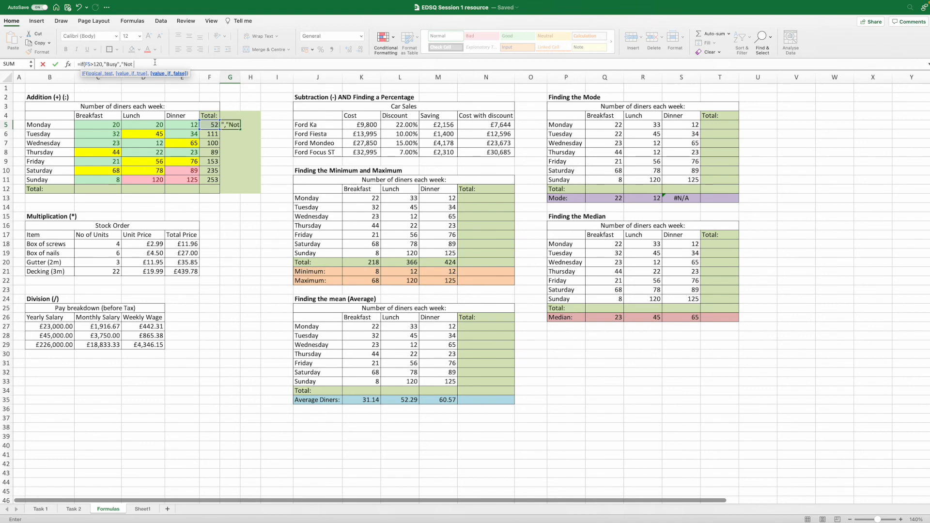
type(" Busy\")")
key("Return")
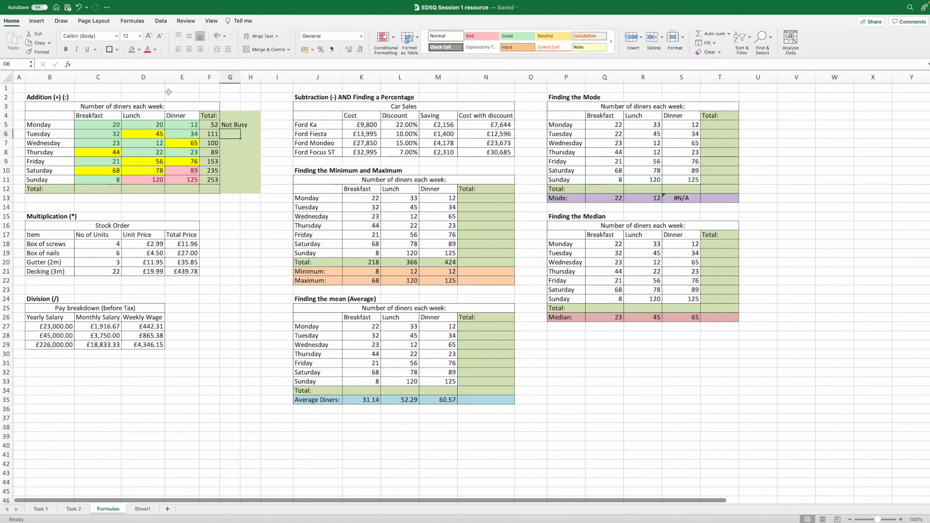
Copy the IF formula from G5 down to G11 for the remaining days, and select G5 again.
left_click(224, 125)
left_click_drag(241, 133, 241, 184)
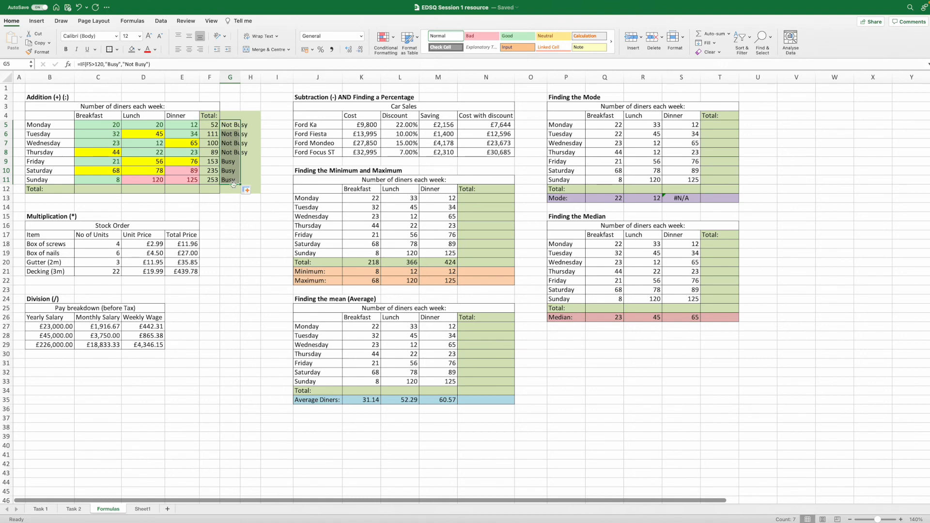
left_click(232, 199)
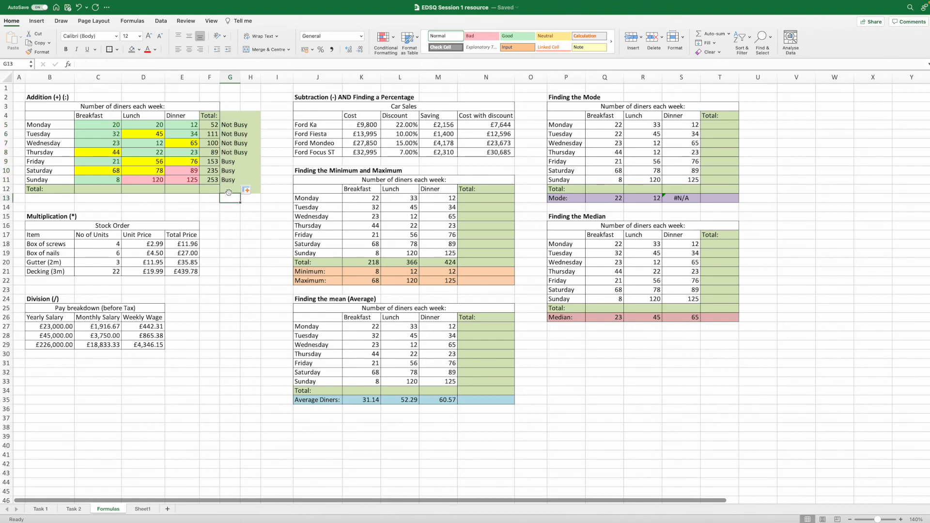
left_click(232, 126)
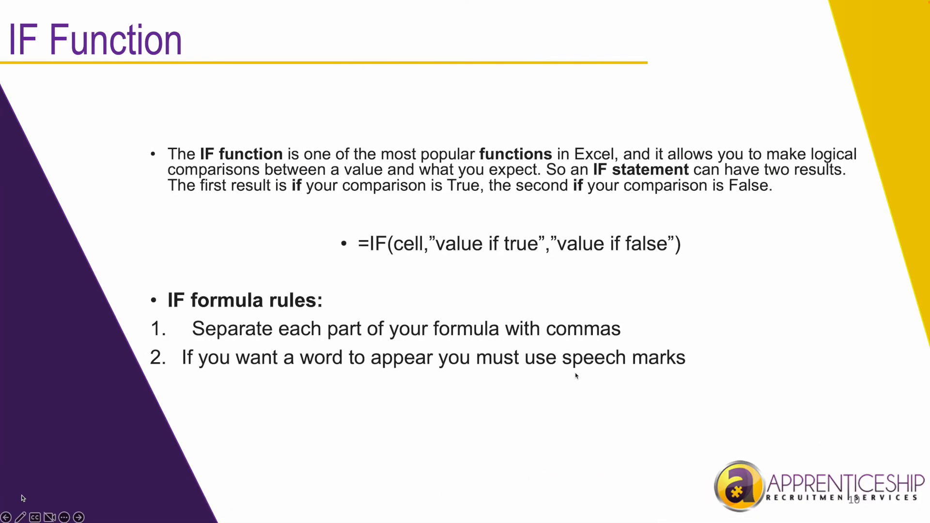
Advance the PowerPoint presentation from the IF Function slide through the Thank You slide and exit the slide show.
left_click(576, 376)
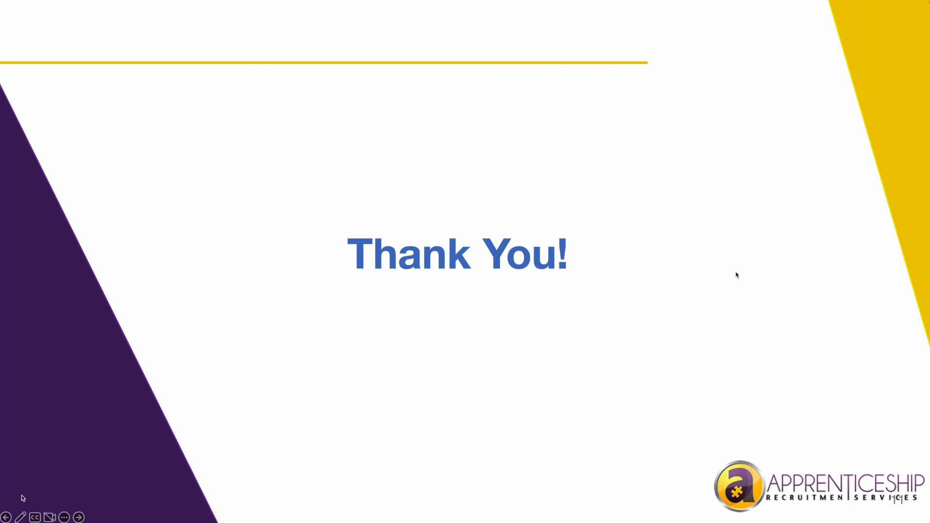
left_click(538, 284)
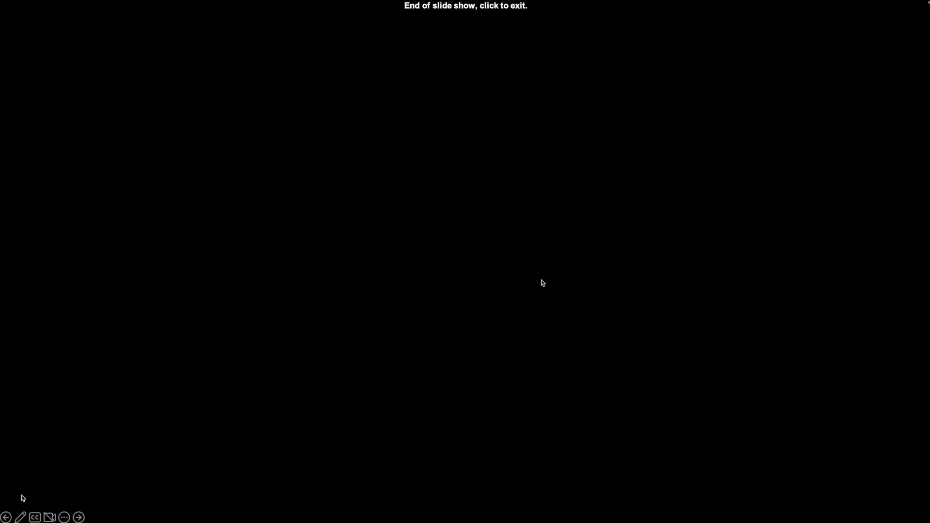
left_click(542, 283)
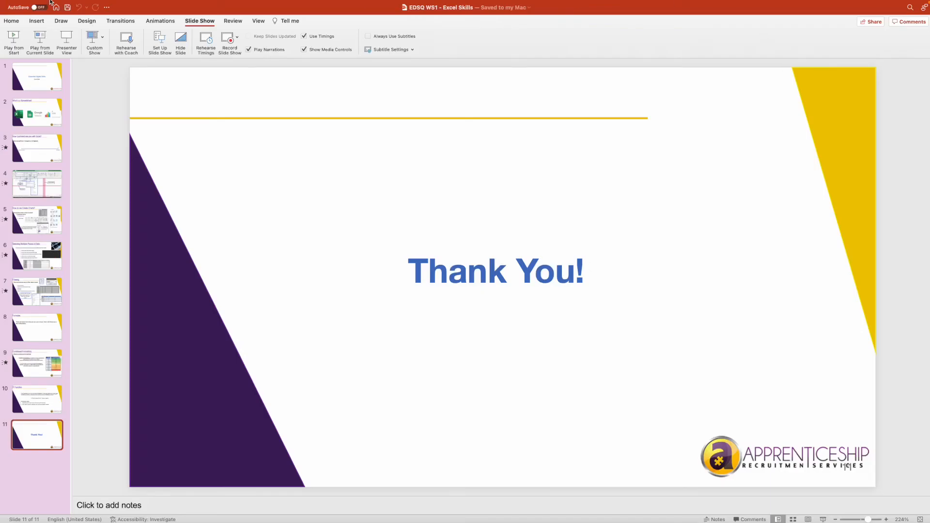